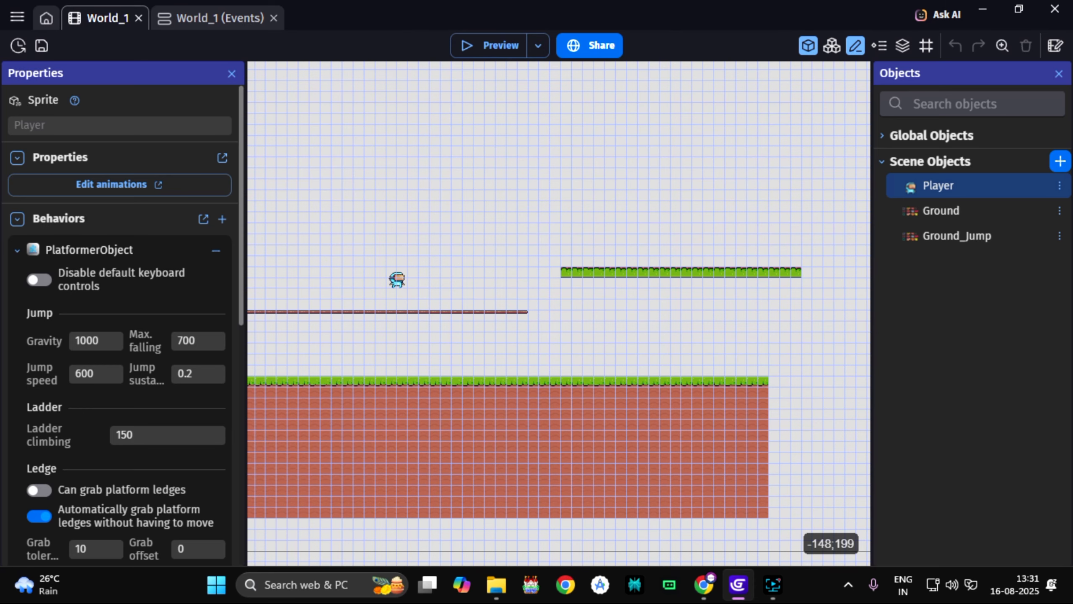
{"action": "left_click", "coordinate": [47, 16]}
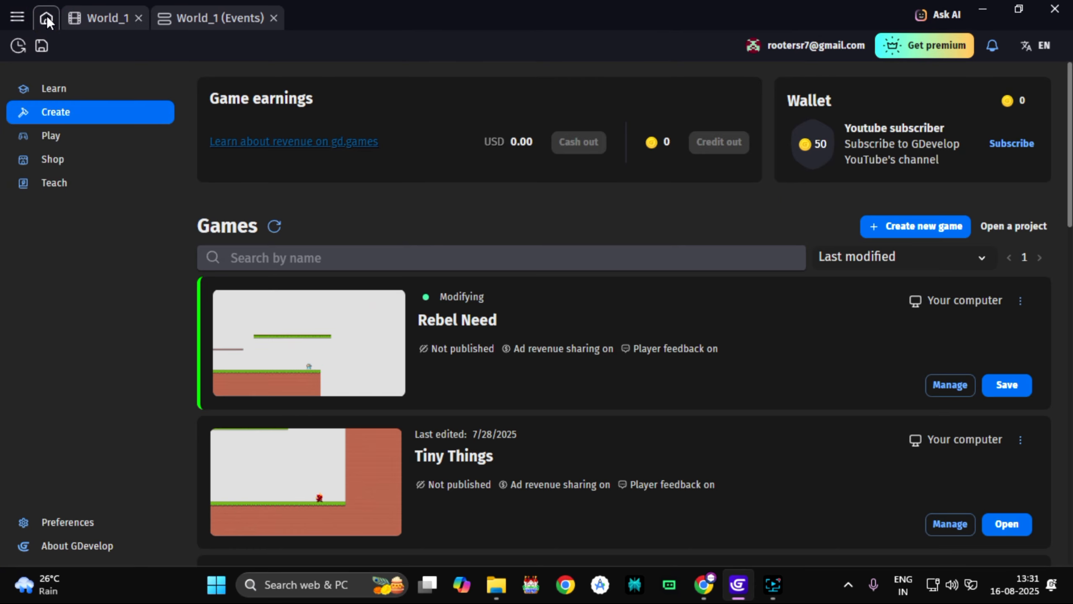
{"action": "left_click", "coordinate": [126, 19]}
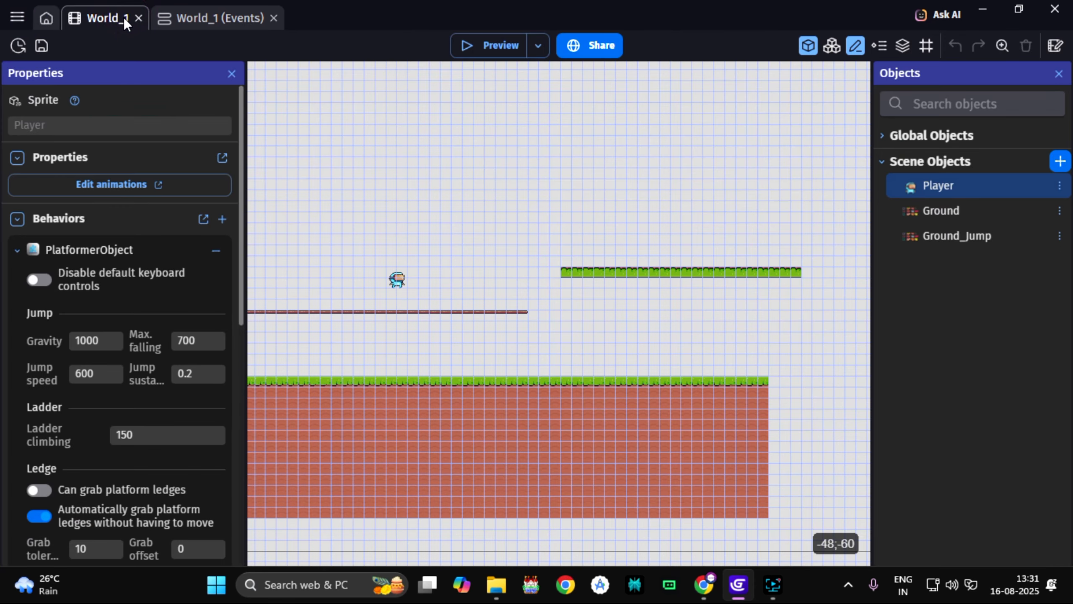
{"action": "double_click", "coordinate": [949, 184]}
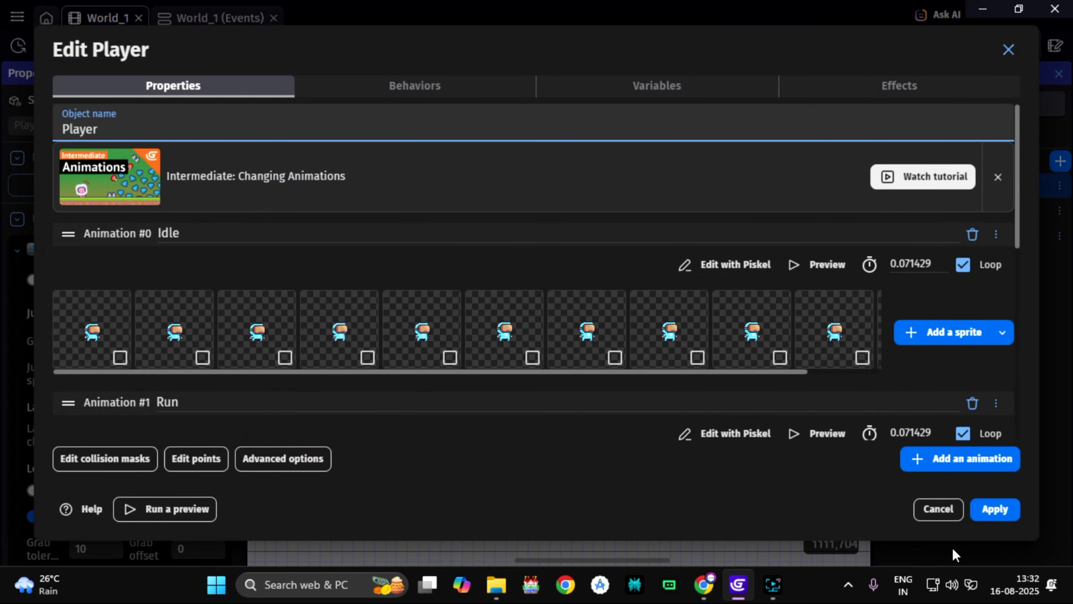
{"action": "left_click", "coordinate": [934, 509]}
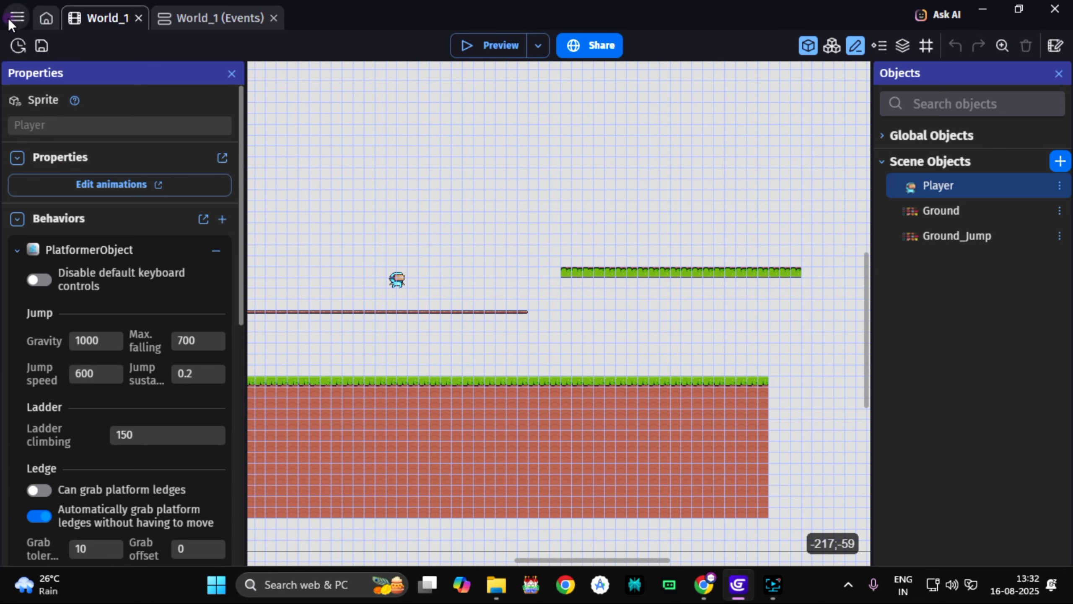
Open the project's extension list and search the available extensions for "room".
{"action": "left_click", "coordinate": [10, 19]}
{"action": "left_click", "coordinate": [128, 314]}
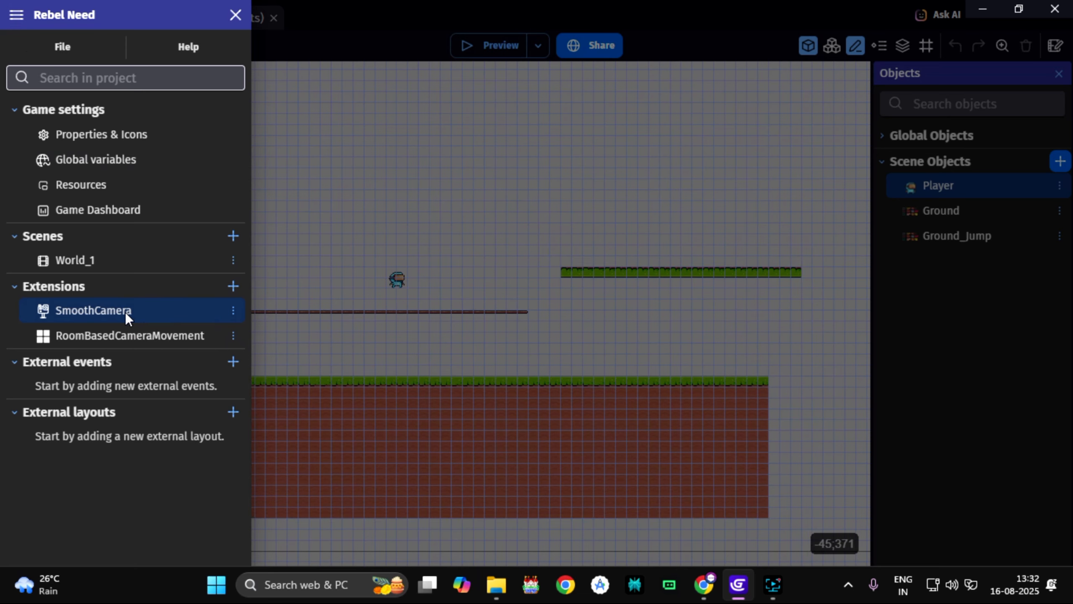
{"action": "left_click", "coordinate": [117, 335]}
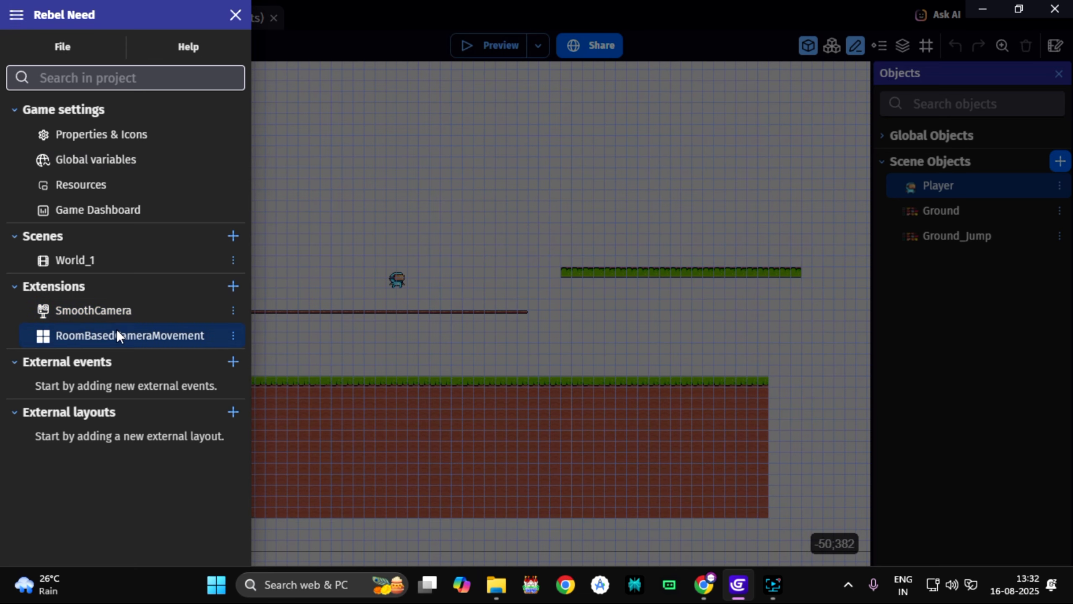
{"action": "left_click", "coordinate": [234, 286]}
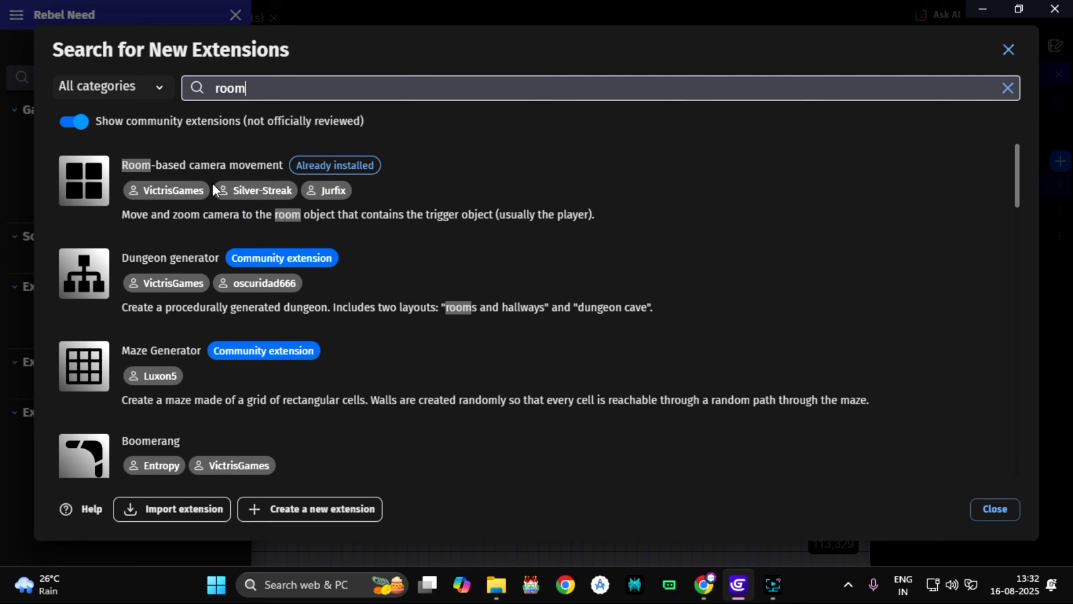
Search the extensions for "camera", view the details of the Smooth Camera extension, and return to the scene.
{"action": "double_click", "coordinate": [268, 90]}
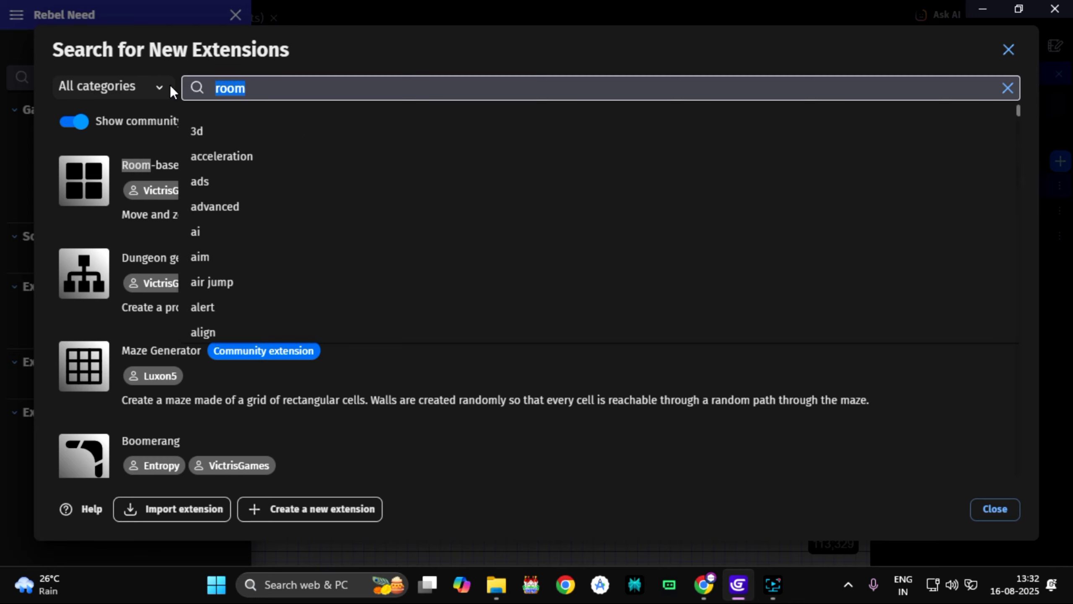
{"action": "key", "text": "BackSpace"}
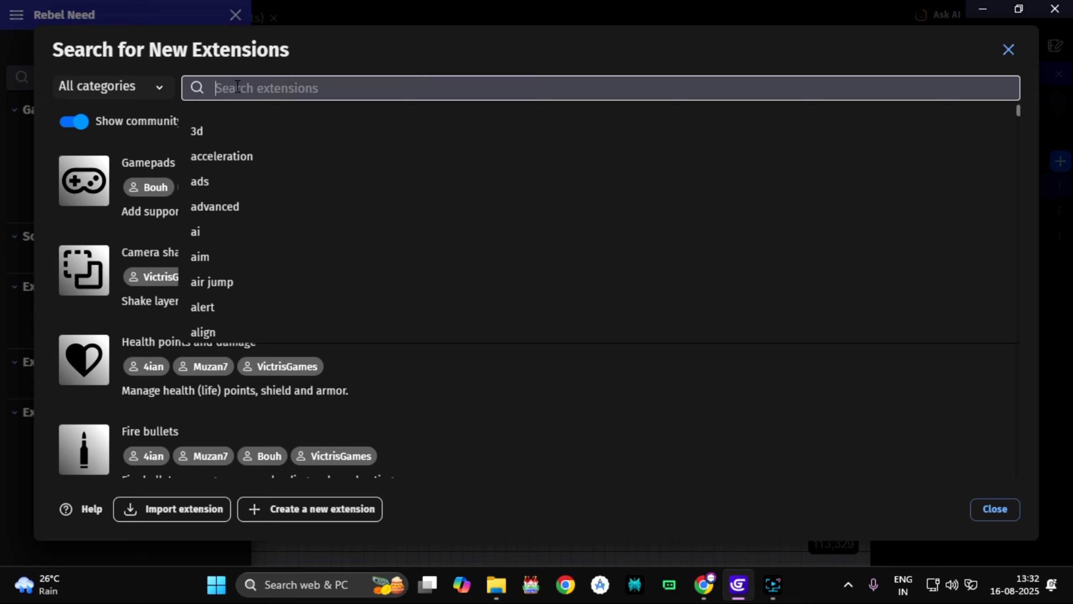
{"action": "type", "text": "camera"}
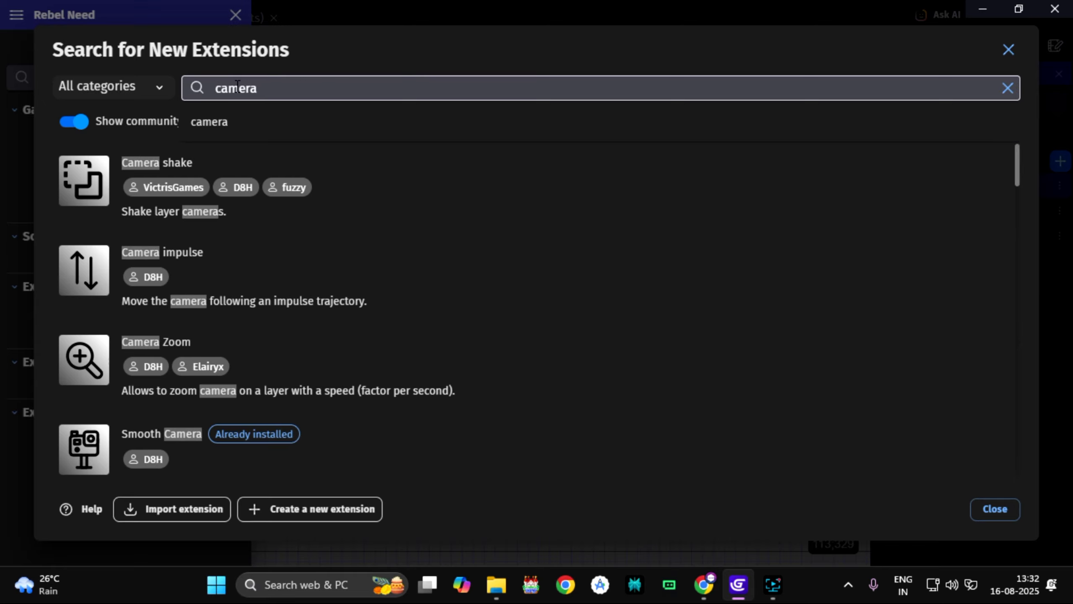
{"action": "scroll", "coordinate": [238, 356], "scroll_direction": "down", "scroll_amount": 3}
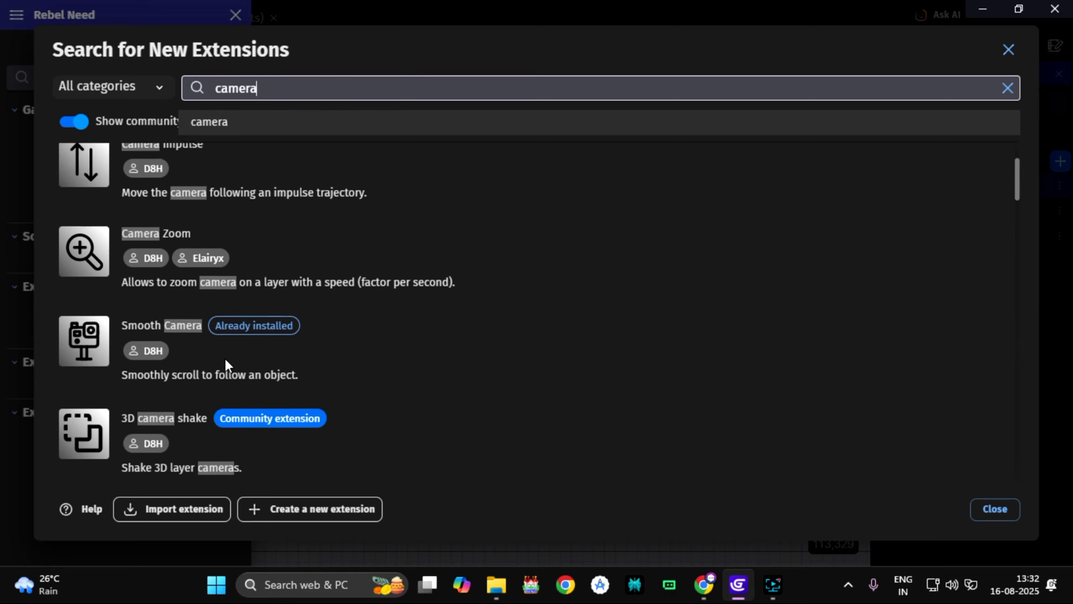
{"action": "left_click", "coordinate": [183, 302]}
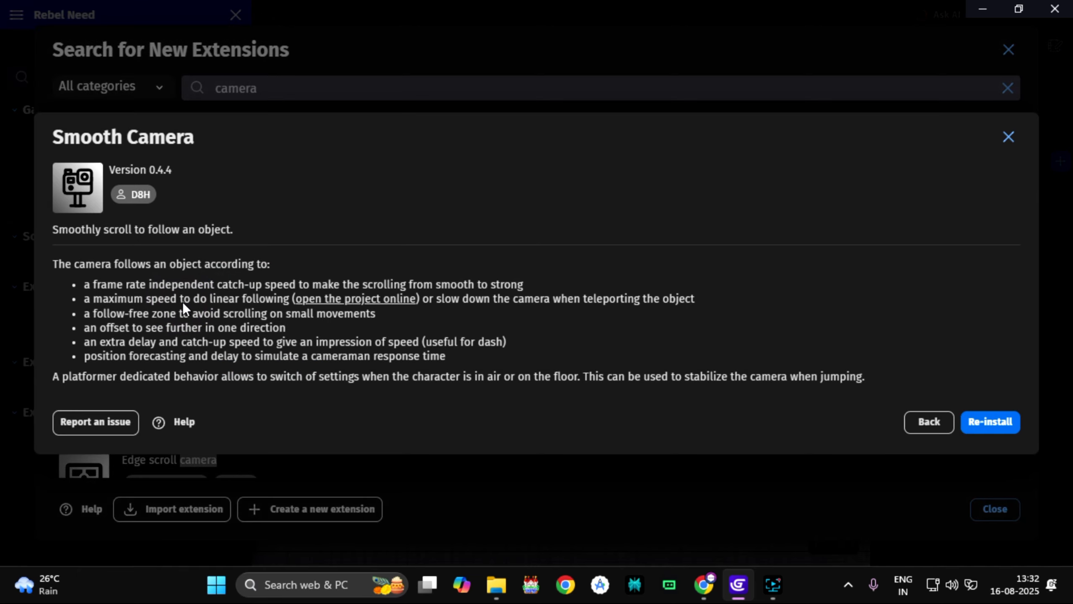
{"action": "left_click", "coordinate": [928, 422]}
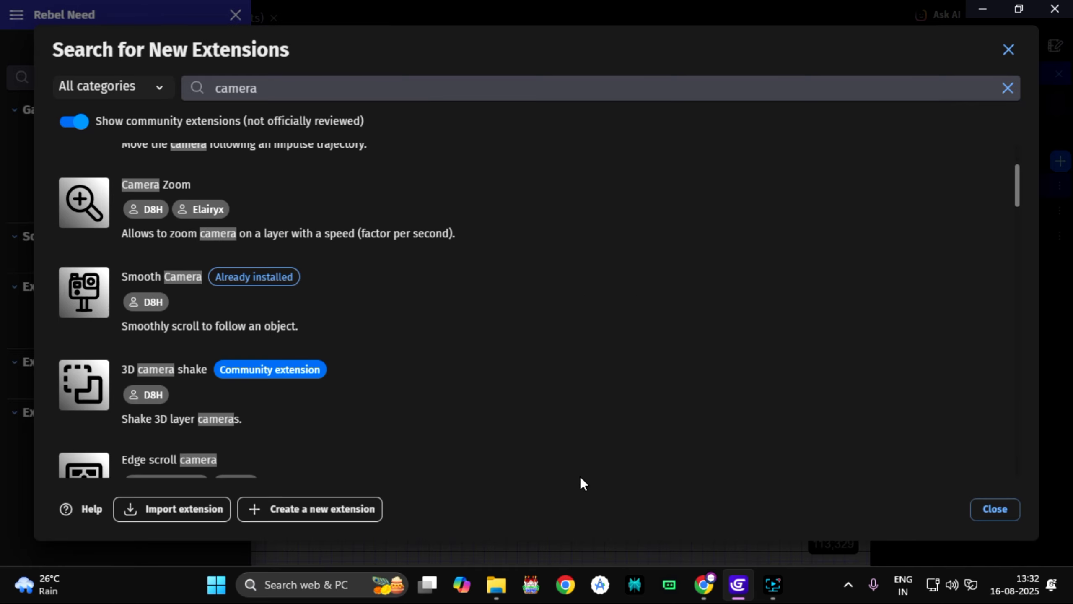
{"action": "left_click", "coordinate": [991, 513]}
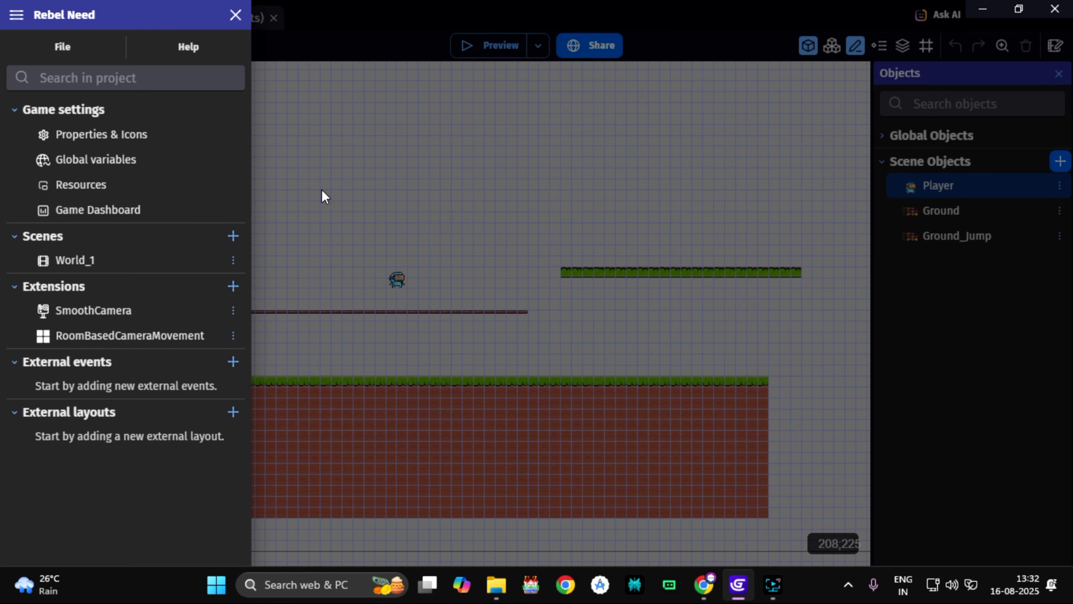
{"action": "left_click", "coordinate": [330, 180]}
Add the Smooth Camera and Smooth platformer camera behaviors to the Player object.
{"action": "left_click", "coordinate": [220, 18]}
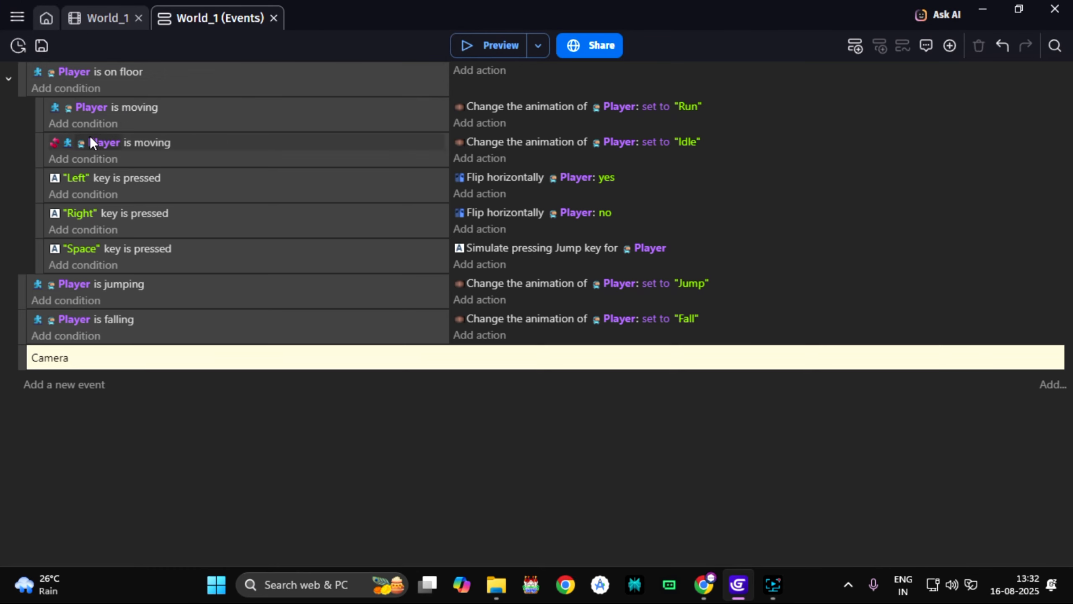
{"action": "left_click", "coordinate": [124, 18]}
{"action": "double_click", "coordinate": [947, 184]}
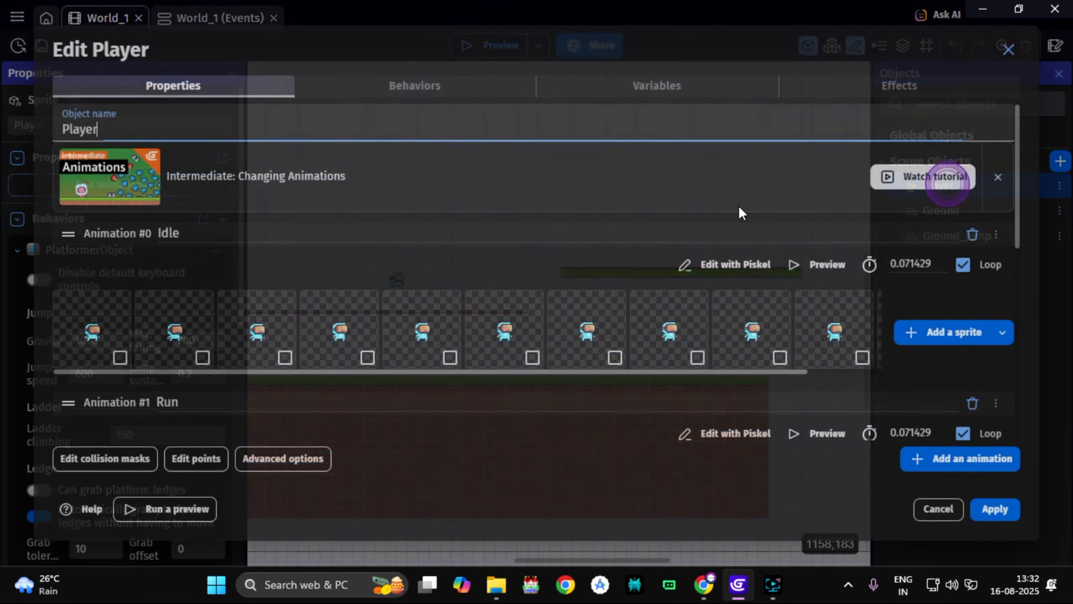
{"action": "left_click", "coordinate": [407, 90]}
{"action": "scroll", "coordinate": [313, 268], "scroll_direction": "down", "scroll_amount": 5}
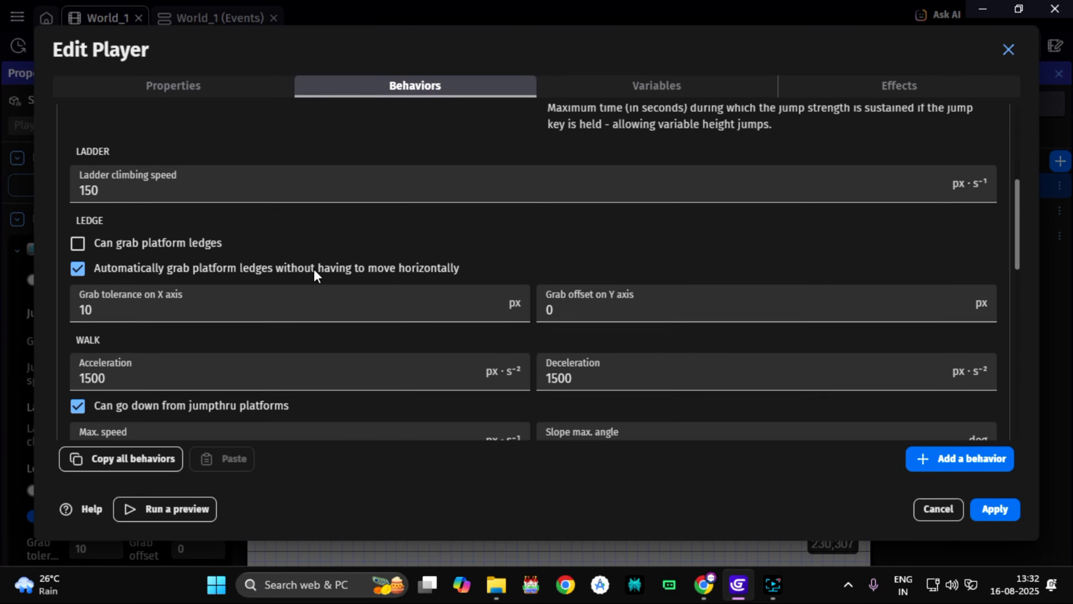
{"action": "scroll", "coordinate": [314, 268], "scroll_direction": "down", "scroll_amount": 10}
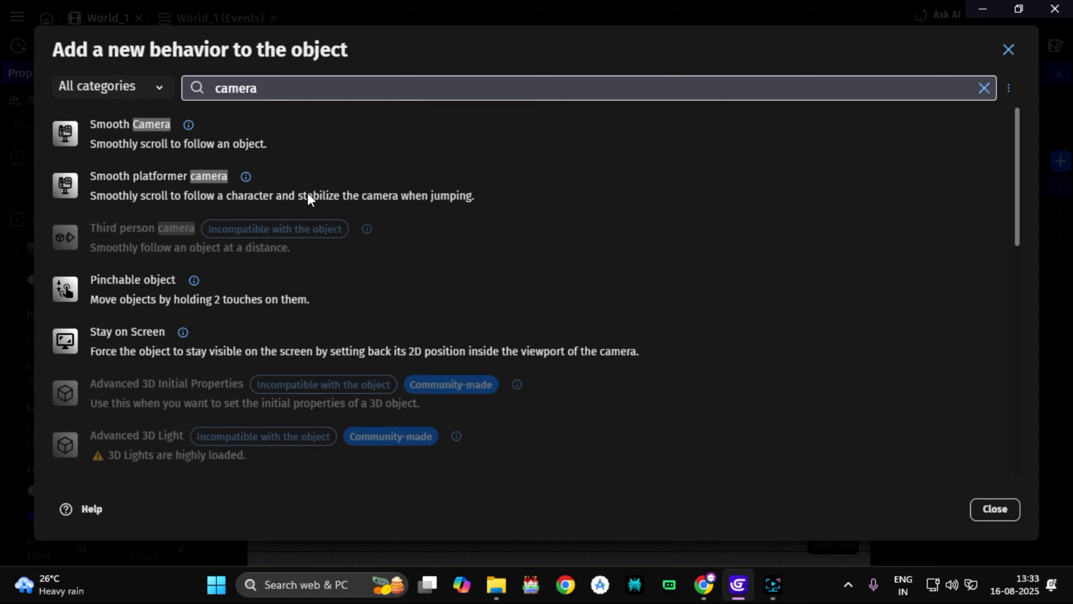
{"action": "left_click", "coordinate": [308, 192]}
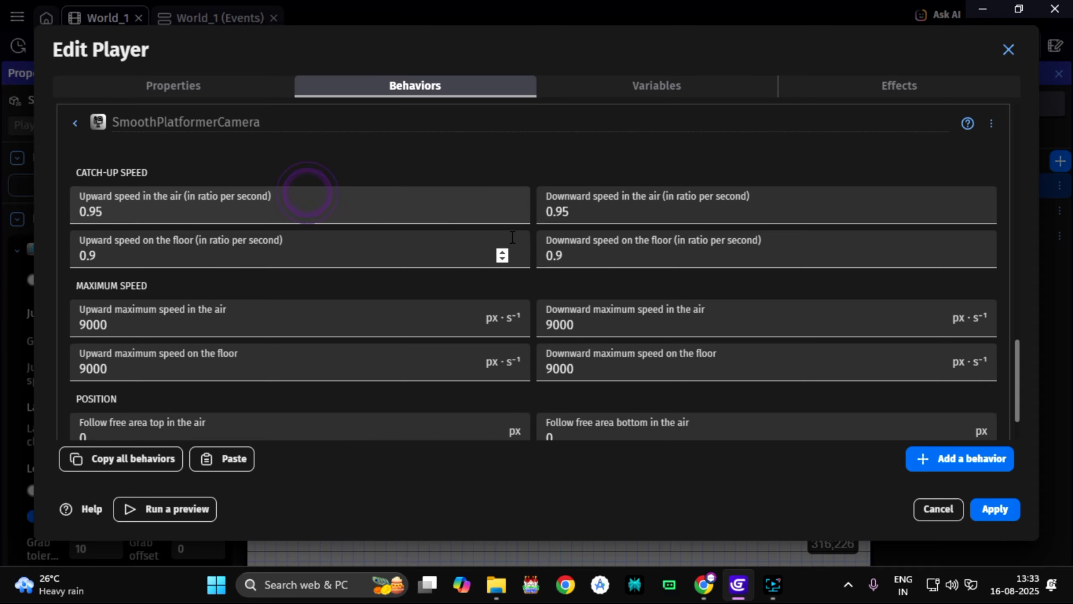
Review the settings of both camera behaviors, apply the changes to the Player, and save the project.
{"action": "scroll", "coordinate": [528, 303], "scroll_direction": "down", "scroll_amount": 1}
{"action": "scroll", "coordinate": [486, 313], "scroll_direction": "up", "scroll_amount": 5}
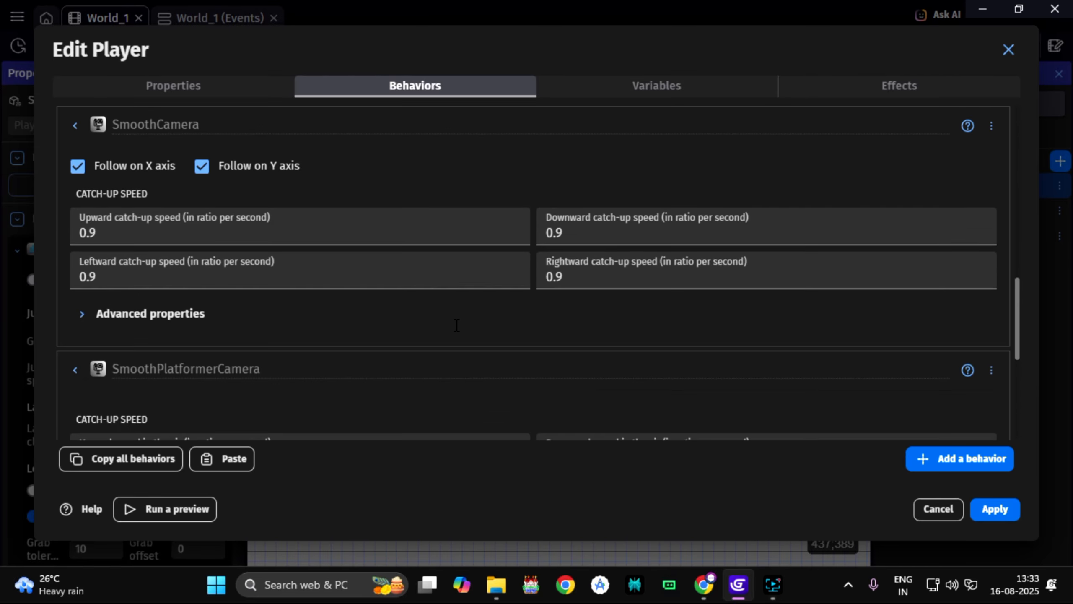
{"action": "scroll", "coordinate": [433, 338], "scroll_direction": "down", "scroll_amount": 5}
{"action": "scroll", "coordinate": [259, 331], "scroll_direction": "up", "scroll_amount": 5}
{"action": "left_click", "coordinate": [994, 510]}
{"action": "key", "text": "ctrl+s"}
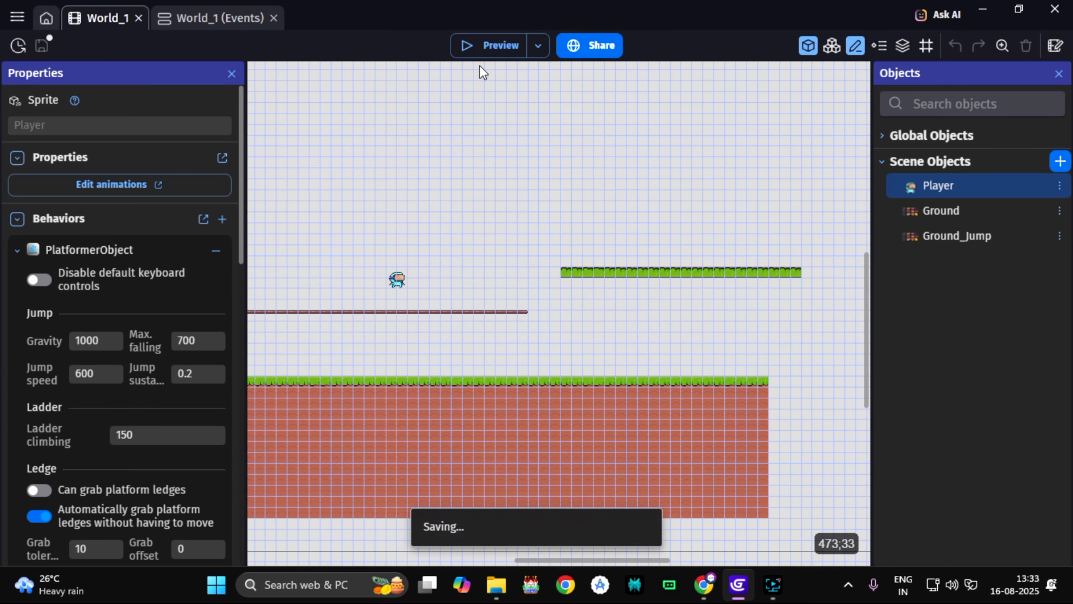
Preview the game and move the player right and left to test the camera following, then close the preview.
{"action": "left_click", "coordinate": [480, 39]}
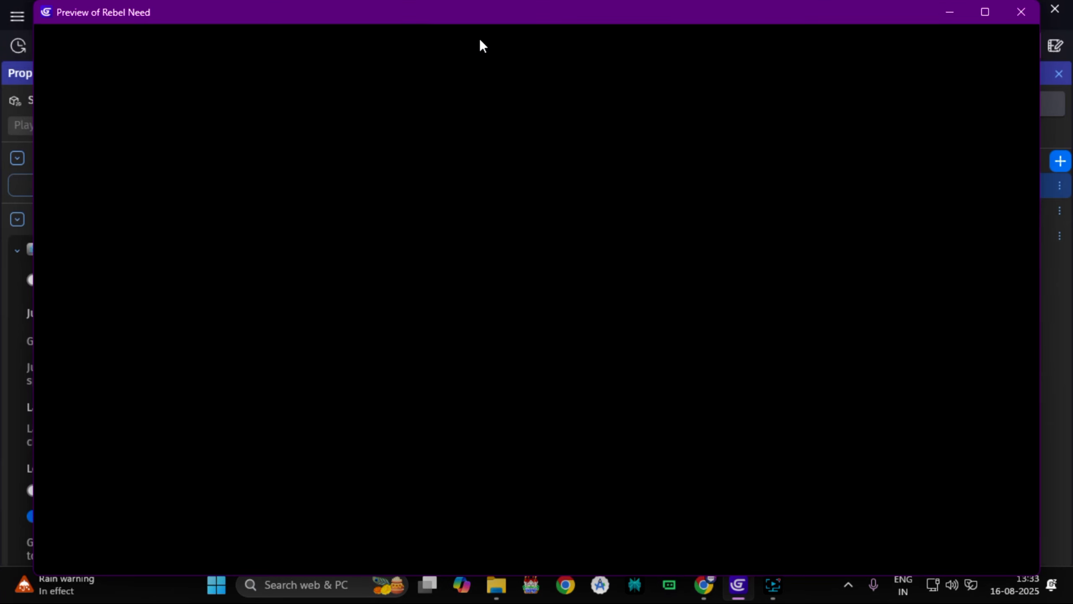
{"action": "key", "text": "Right"}
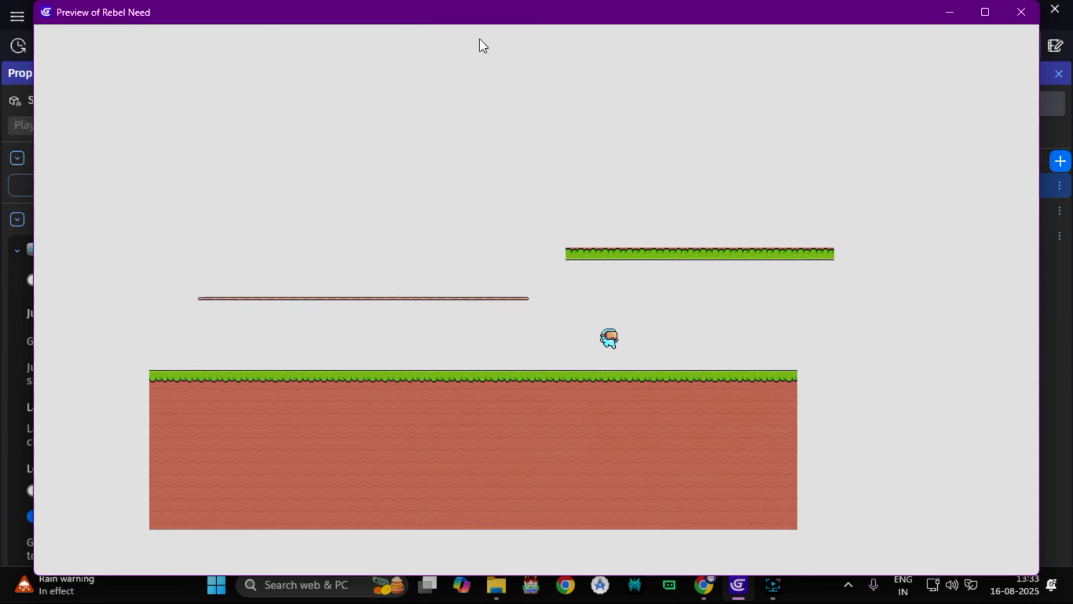
{"action": "key", "text": "Left"}
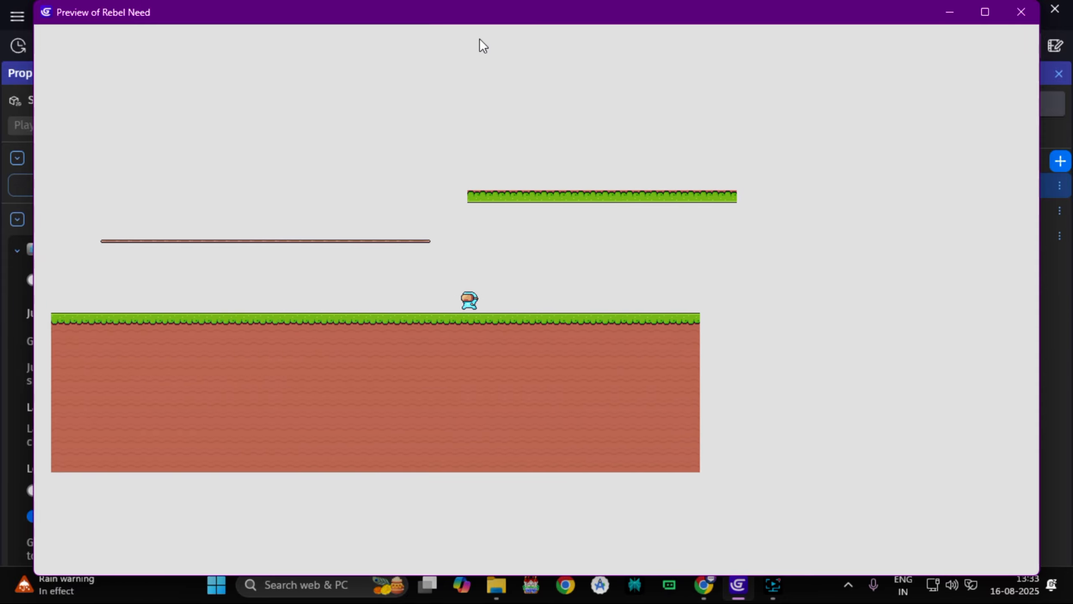
{"action": "key", "text": "Left"}
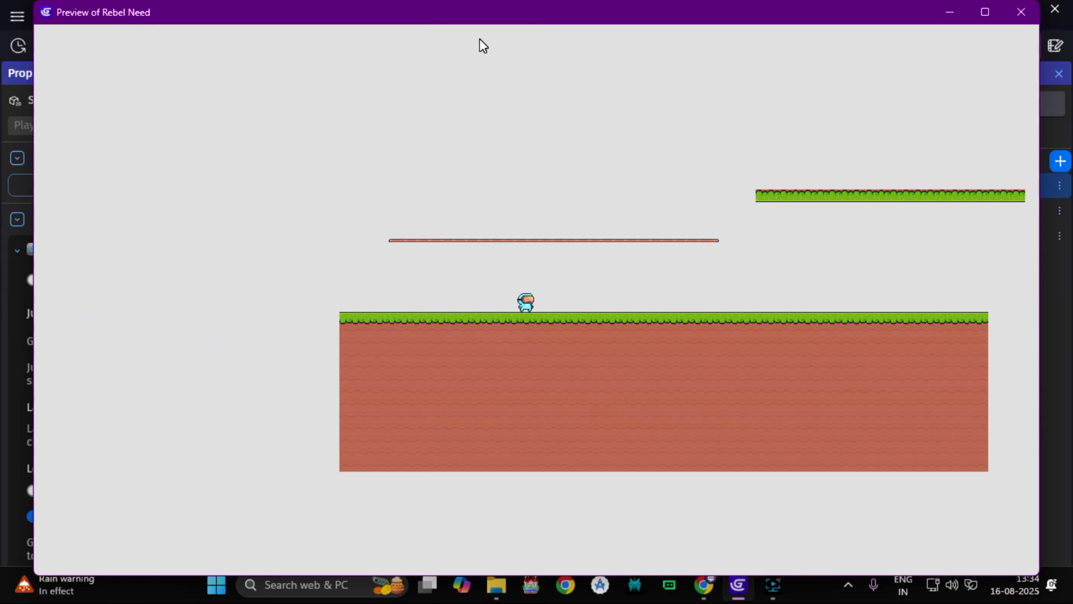
{"action": "left_click", "coordinate": [1018, 8]}
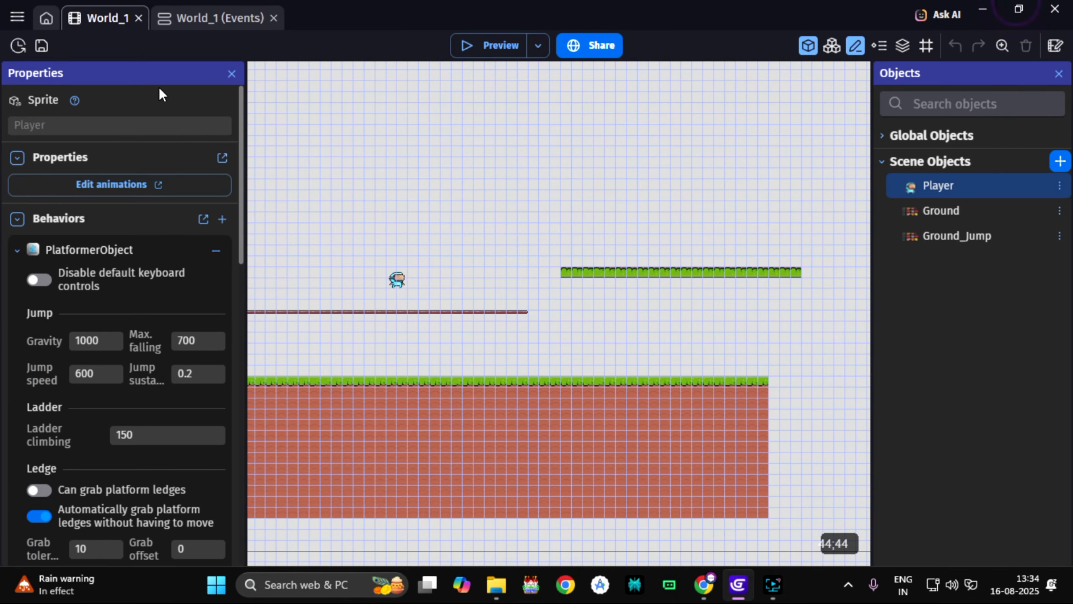
Add a new event below the Camera comment in World_1's events with the condition "At the beginning of the scene".
{"action": "left_click", "coordinate": [167, 18]}
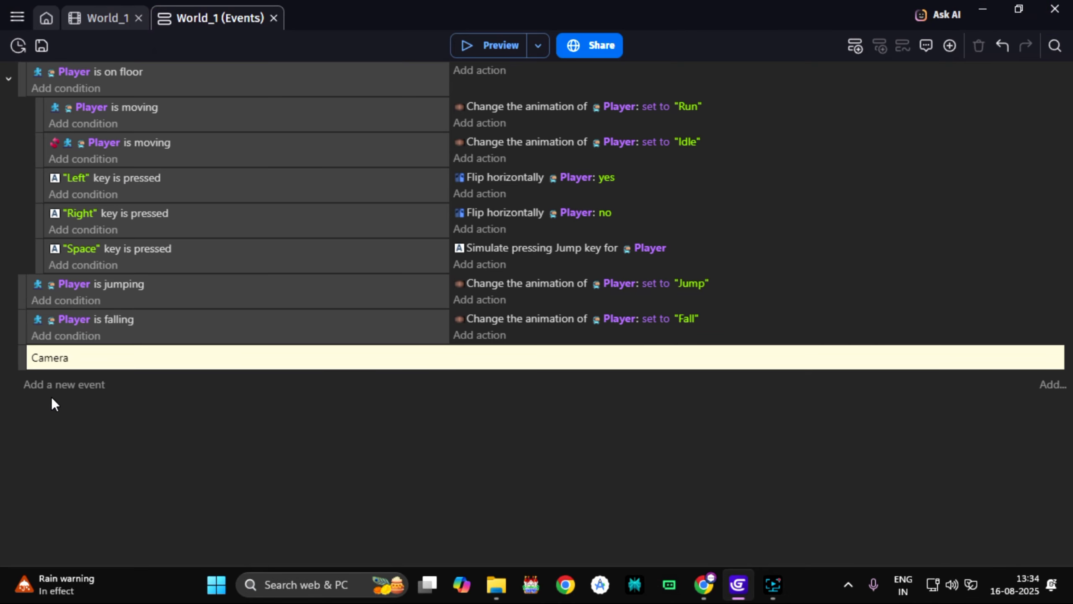
{"action": "left_click", "coordinate": [113, 359]}
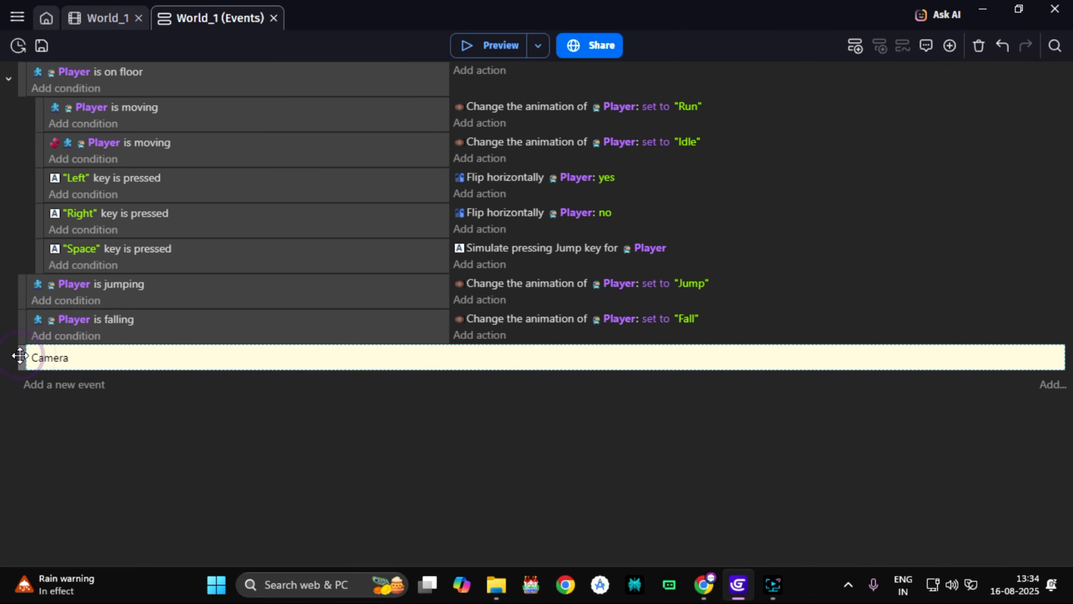
{"action": "left_click", "coordinate": [55, 386]}
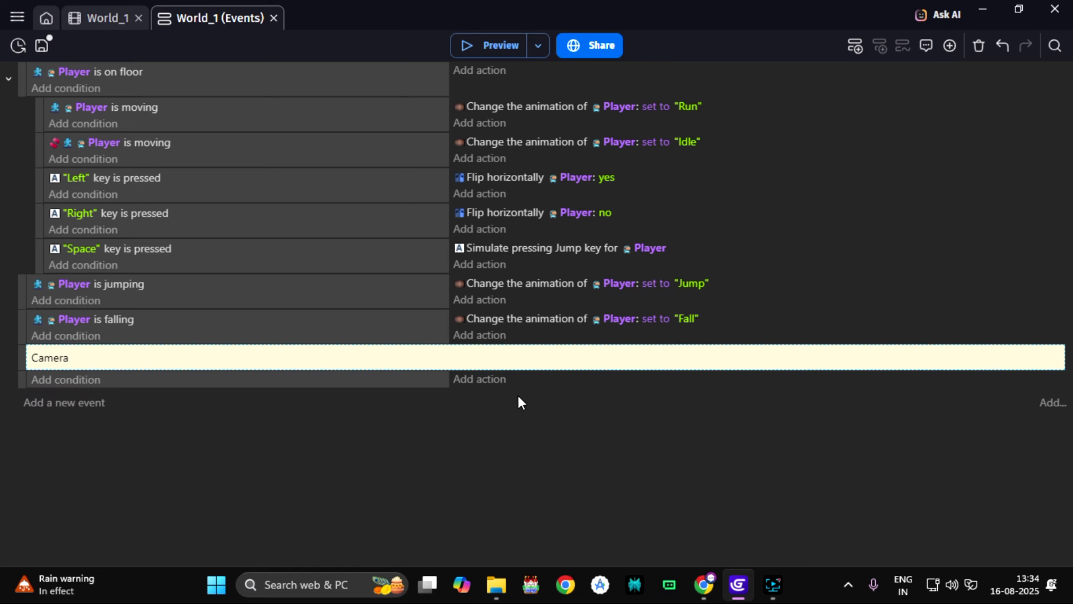
{"action": "left_click", "coordinate": [41, 376]}
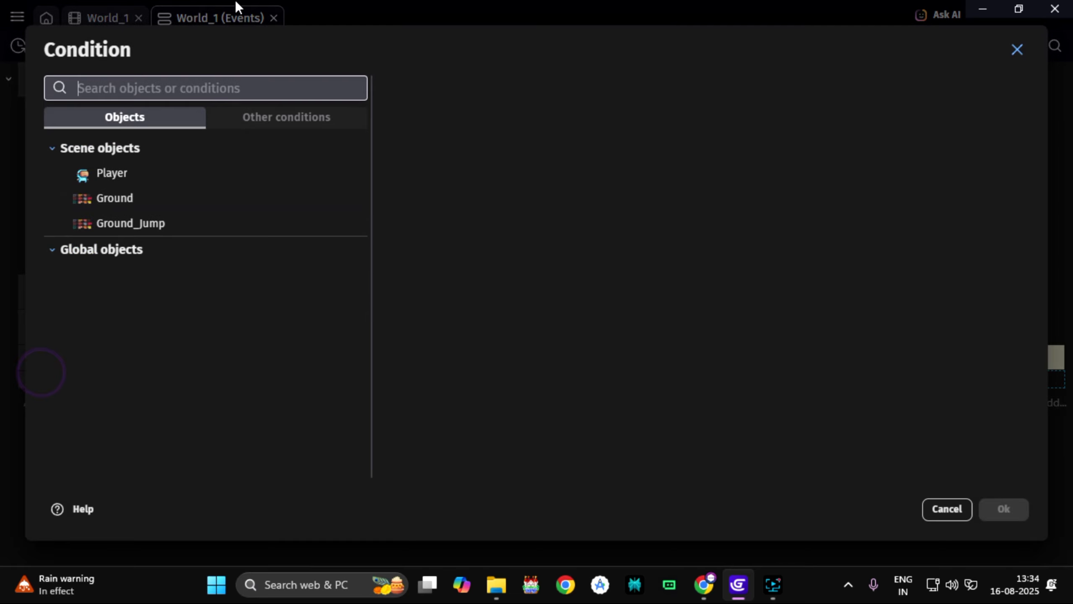
{"action": "type", "text": "at"}
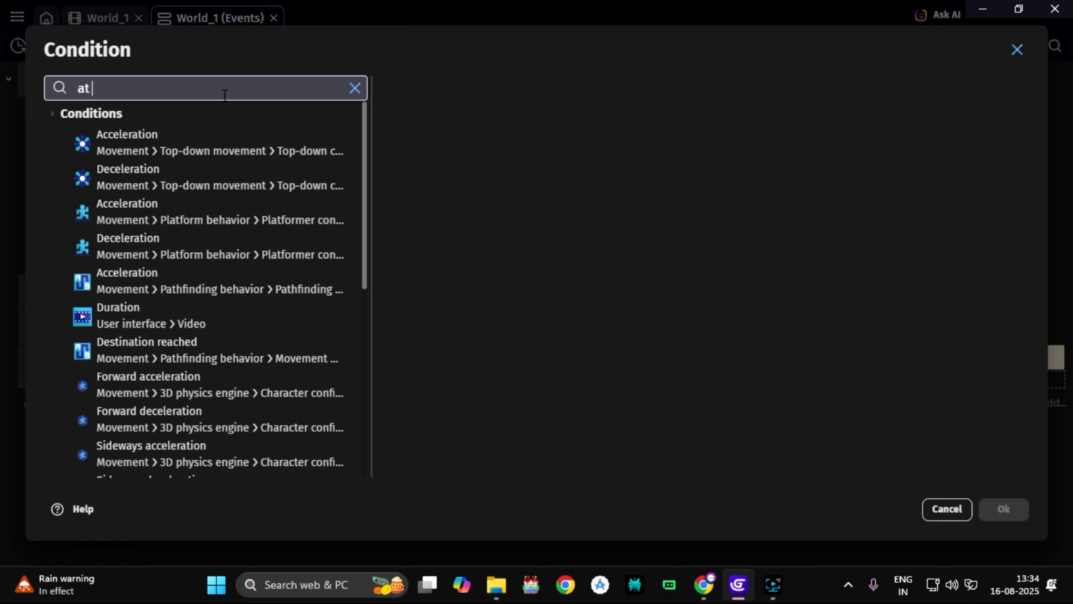
{"action": "key", "text": "BackSpace"}
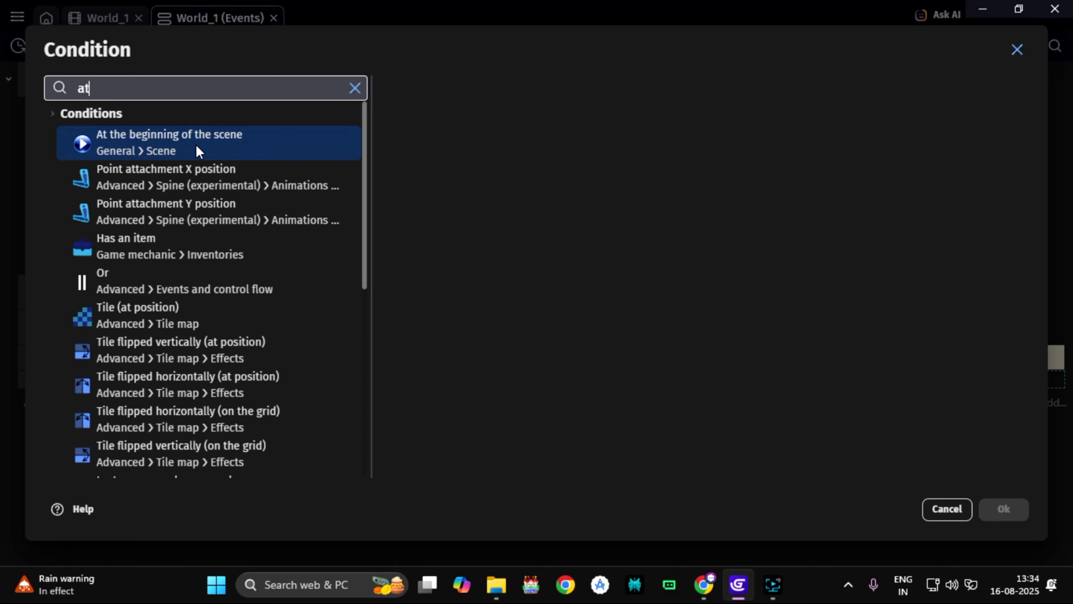
{"action": "left_click", "coordinate": [216, 144]}
{"action": "left_click", "coordinate": [1022, 509]}
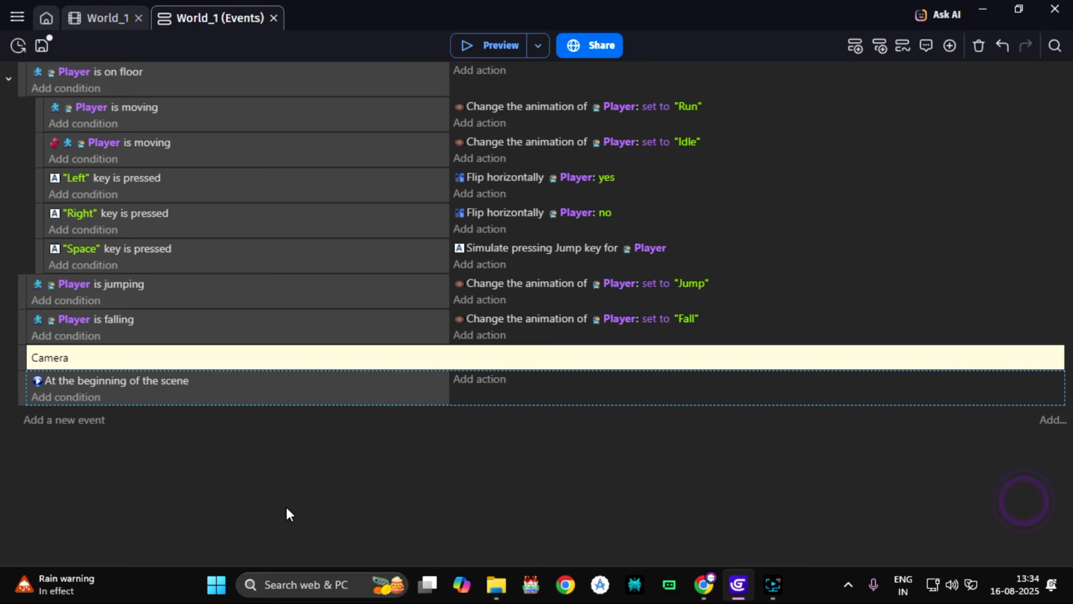
Add a Camera zoom action with value 1.5 on the base layer to the "At the beginning of the scene" event.
{"action": "left_click", "coordinate": [470, 381]}
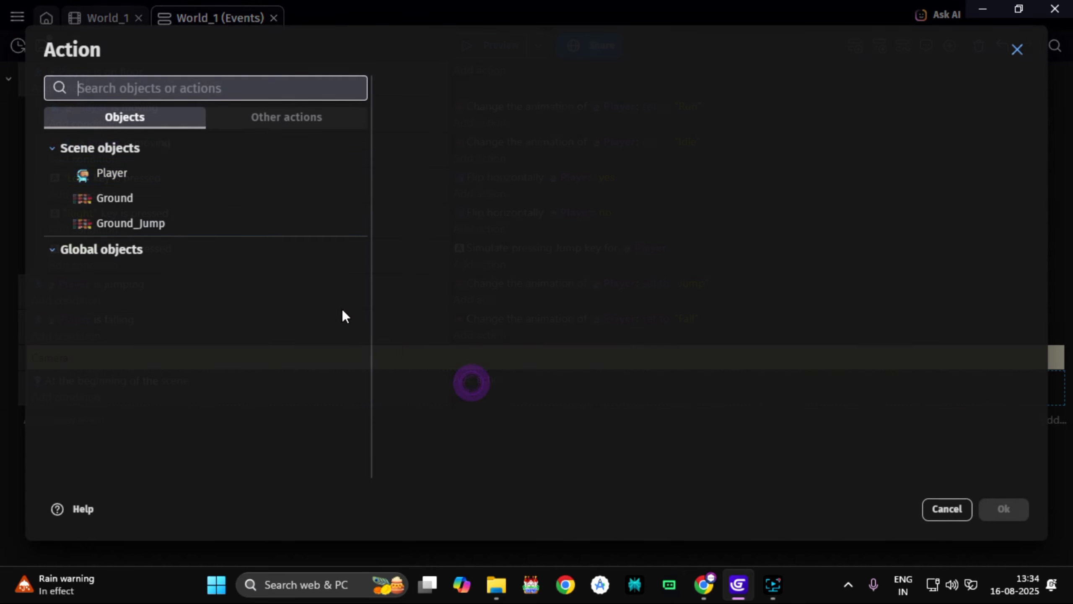
{"action": "left_click", "coordinate": [146, 181]}
{"action": "left_click", "coordinate": [285, 125]}
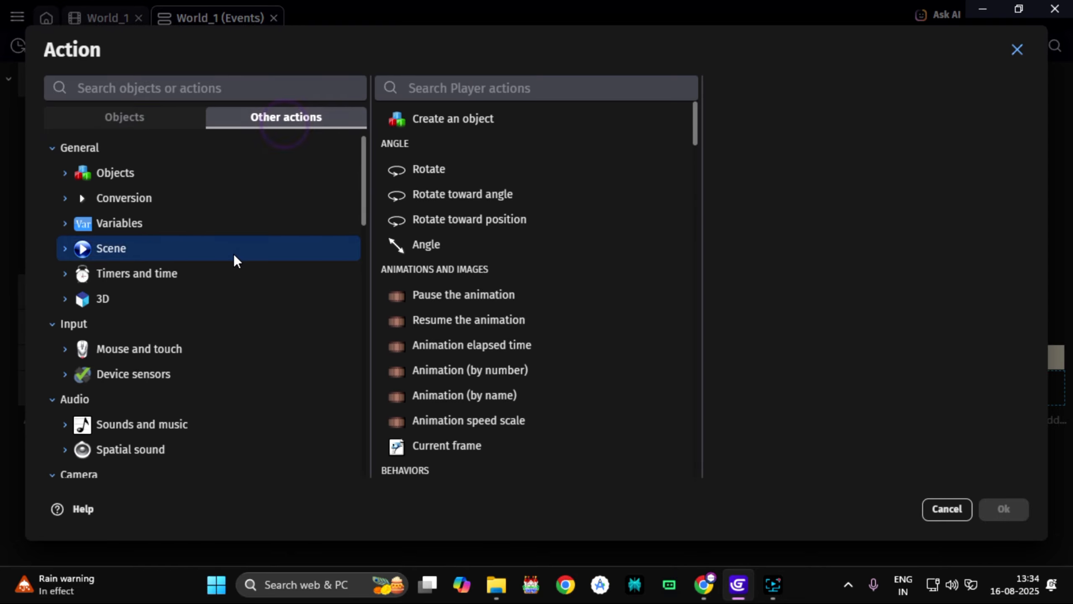
{"action": "scroll", "coordinate": [233, 253], "scroll_direction": "down", "scroll_amount": 3}
{"action": "left_click", "coordinate": [141, 92]}
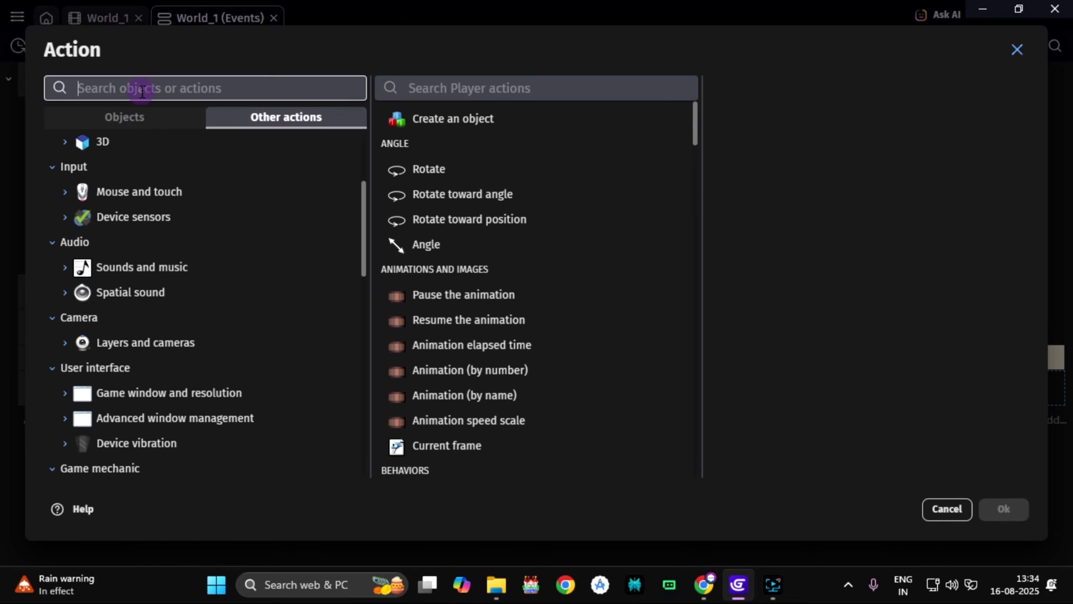
{"action": "type", "text": "zoom"}
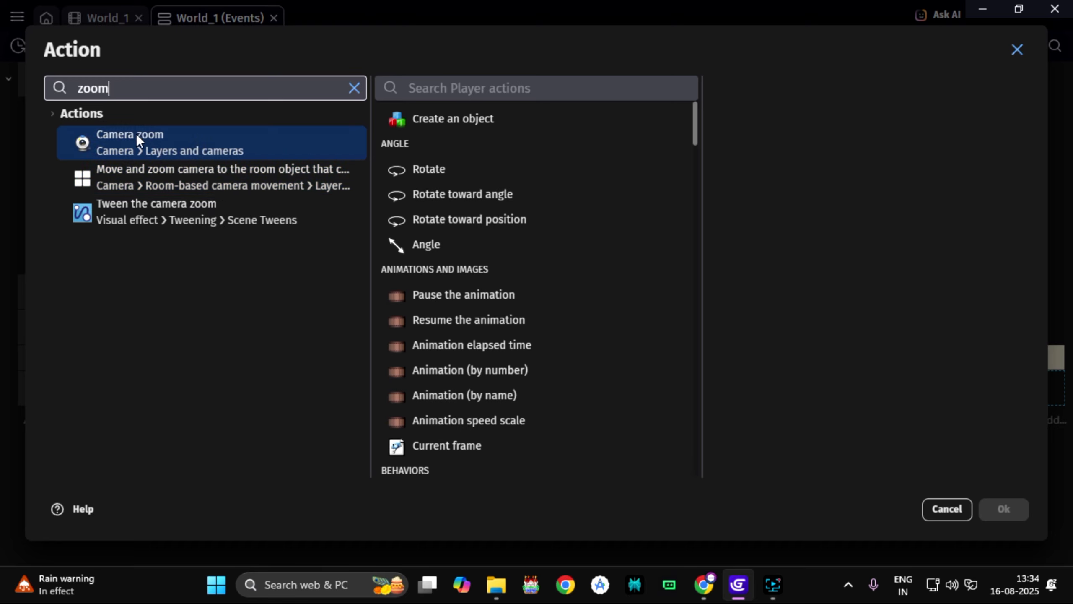
{"action": "left_click", "coordinate": [225, 149]}
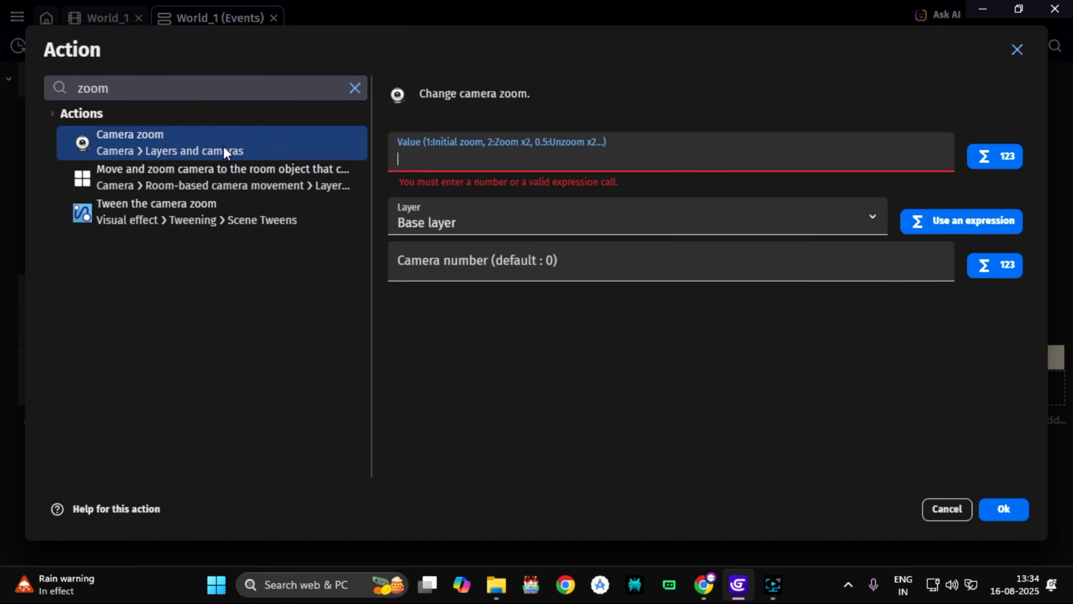
{"action": "type", "text": "1.5"}
{"action": "left_click", "coordinate": [1018, 509]}
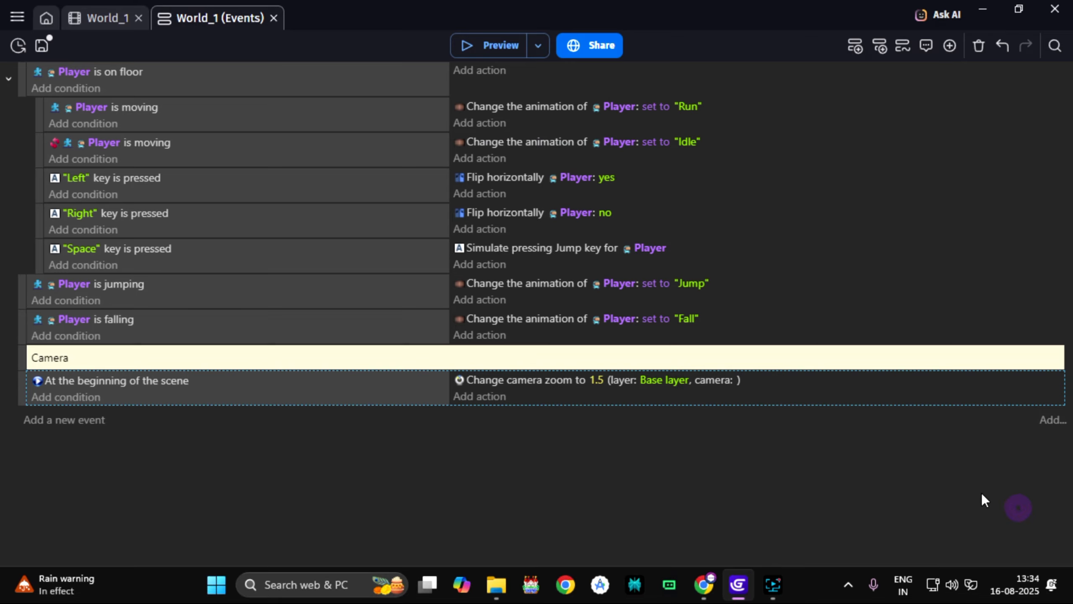
Preview the game and move the player right and left to check the camera zoom, then close the preview.
{"action": "left_click", "coordinate": [491, 39]}
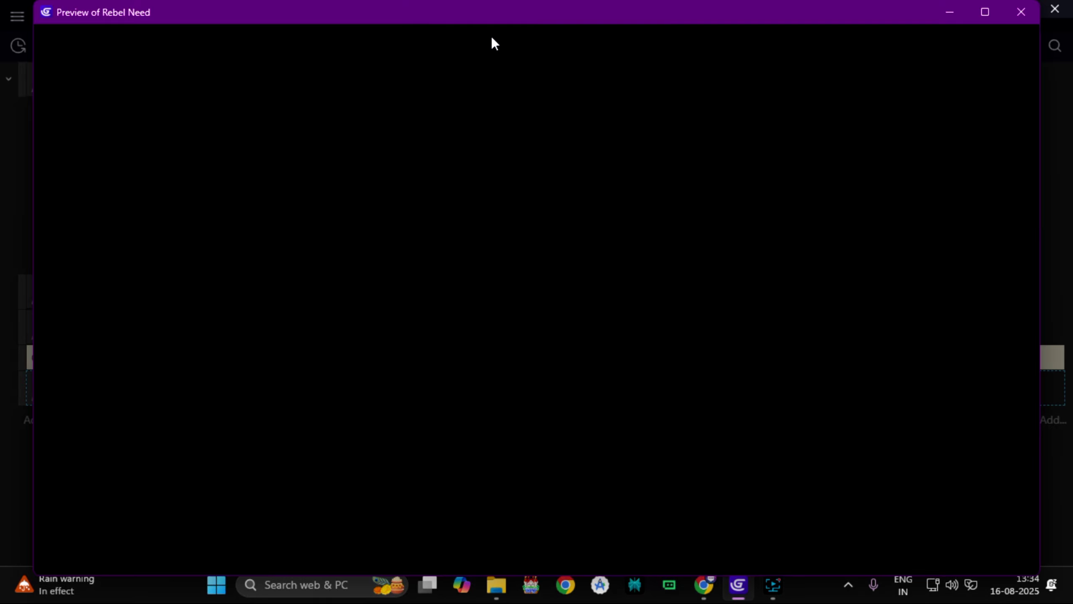
{"action": "key", "text": "Right"}
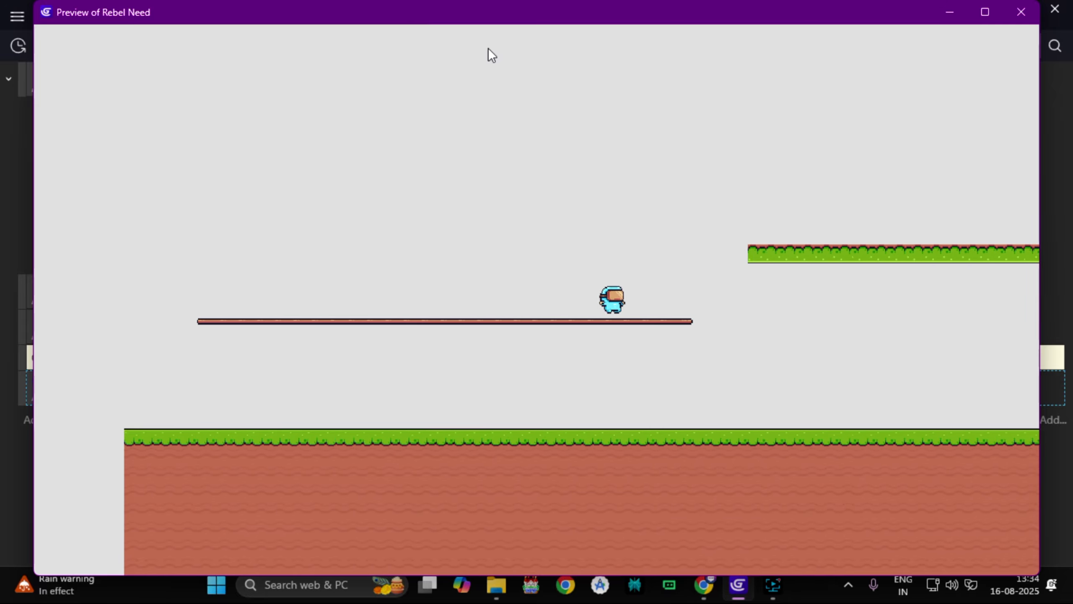
{"action": "key", "text": "Left"}
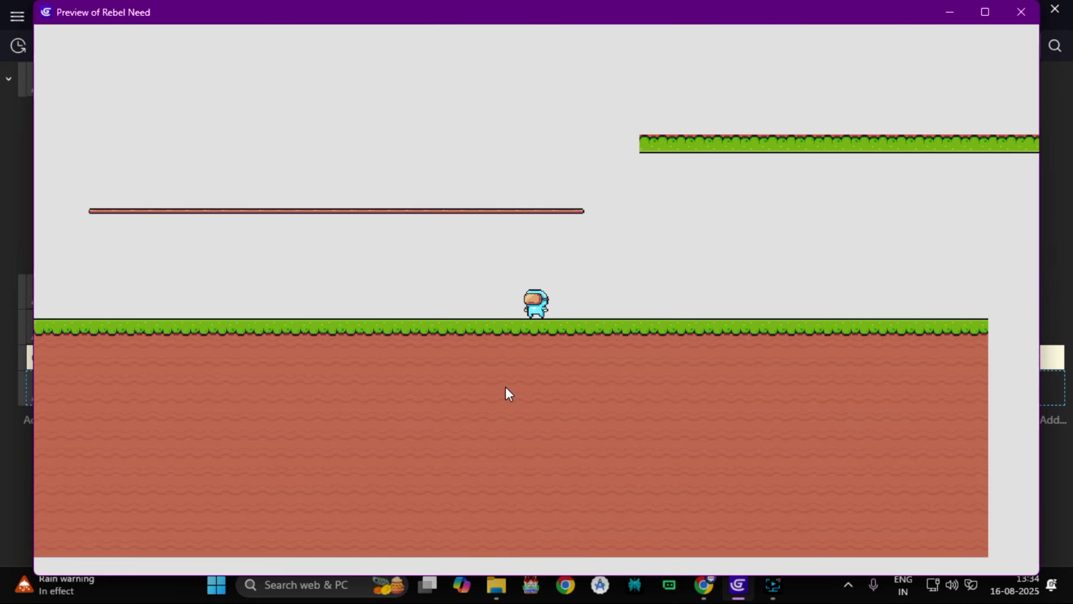
{"action": "left_click", "coordinate": [1021, 12]}
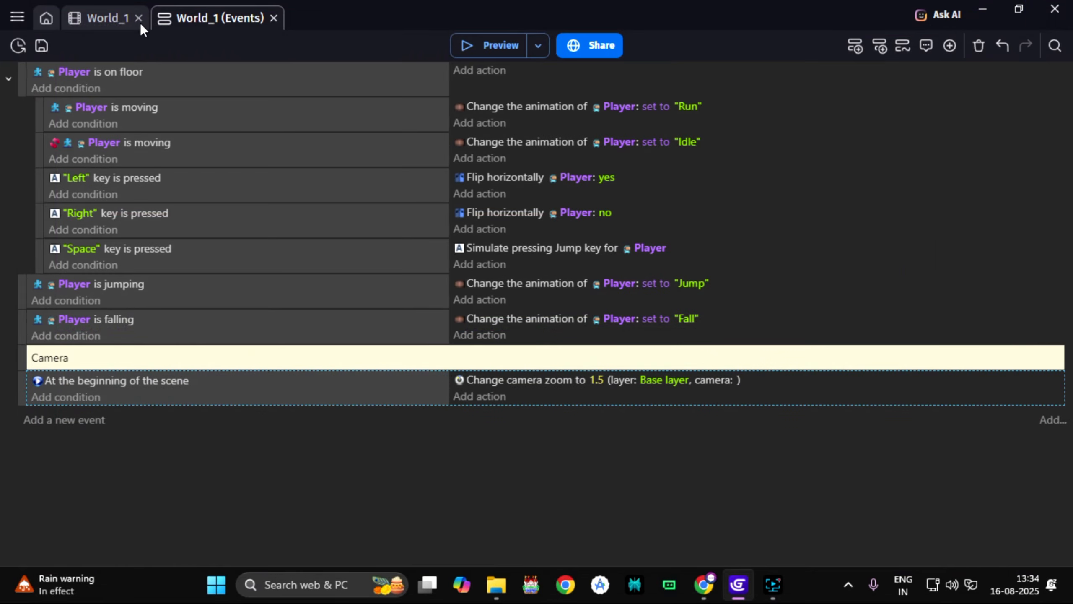
Add a new event without conditions below the scene-start event and choose the "Camera center Y position" action for it.
{"action": "left_click", "coordinate": [119, 15]}
{"action": "left_click", "coordinate": [198, 11]}
{"action": "left_click", "coordinate": [41, 421]}
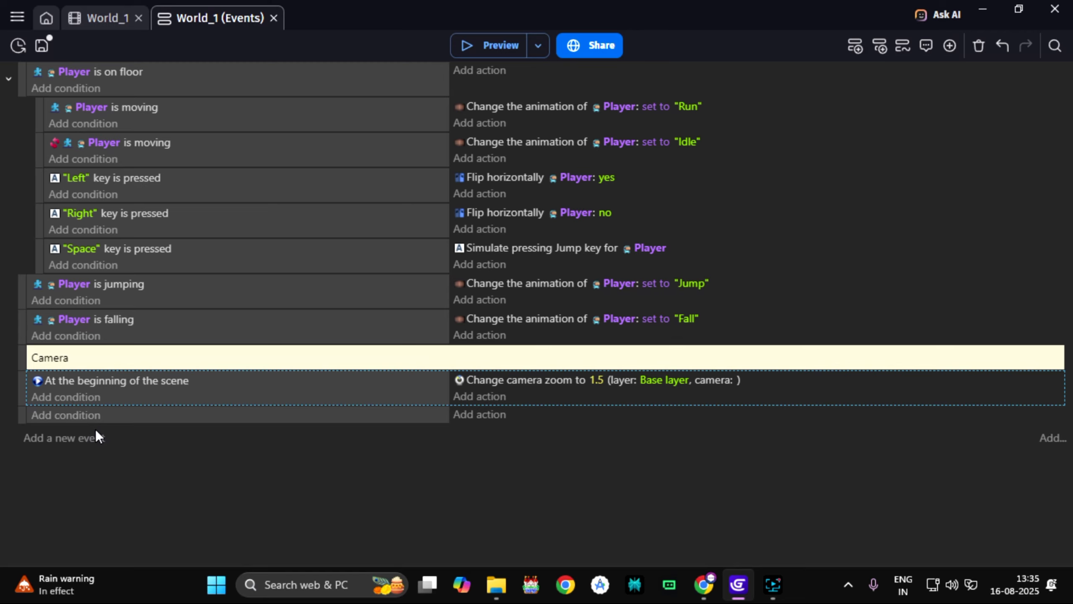
{"action": "left_click", "coordinate": [489, 417]}
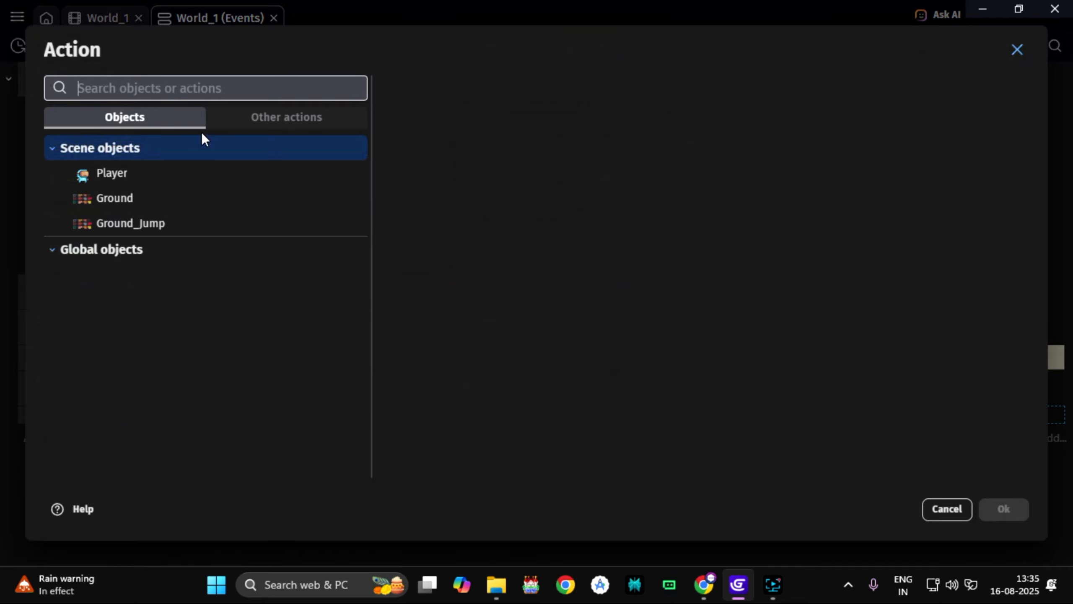
{"action": "left_click", "coordinate": [259, 123]}
{"action": "scroll", "coordinate": [202, 284], "scroll_direction": "down", "scroll_amount": 3}
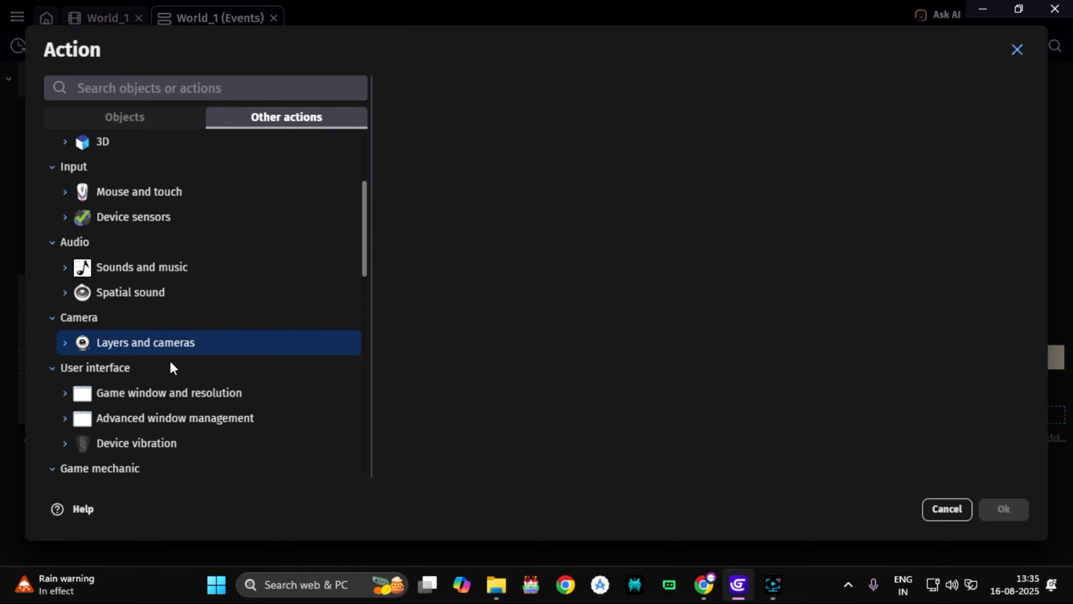
{"action": "left_click", "coordinate": [152, 353]}
{"action": "scroll", "coordinate": [153, 352], "scroll_direction": "down", "scroll_amount": 2}
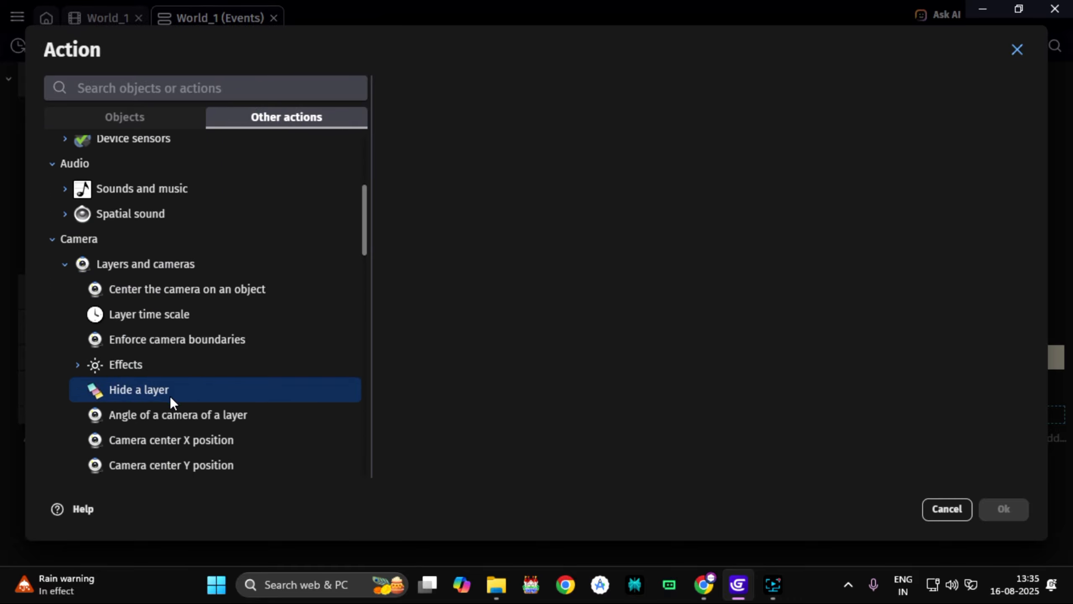
{"action": "scroll", "coordinate": [169, 396], "scroll_direction": "down", "scroll_amount": 2}
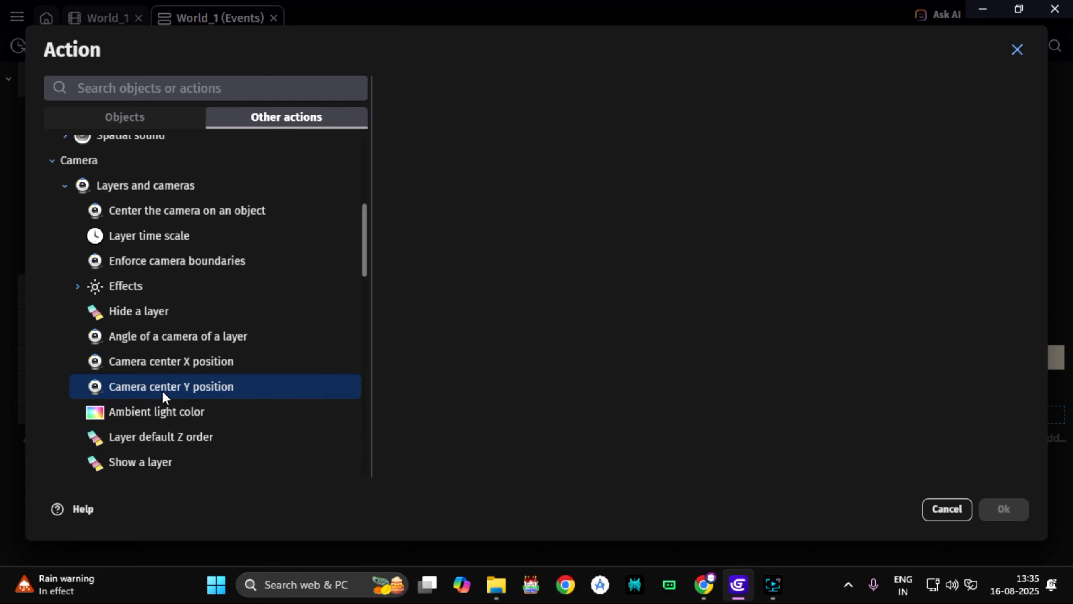
{"action": "left_click", "coordinate": [231, 389]}
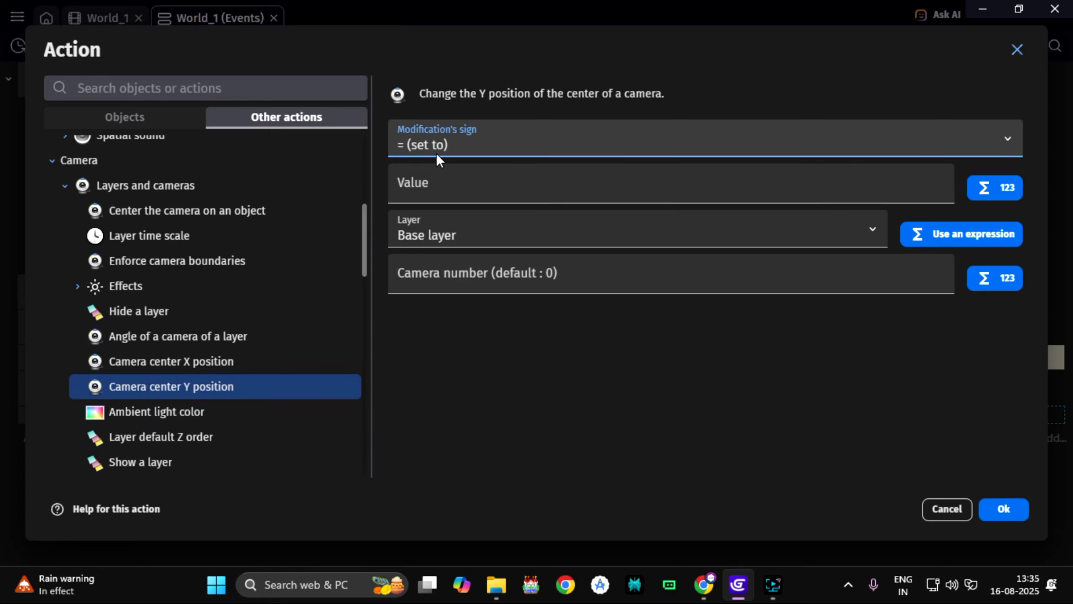
Set the camera's center Y position to Player.Y() - 90 on the base layer, confirm the action, and save the project.
{"action": "left_click", "coordinate": [451, 185]}
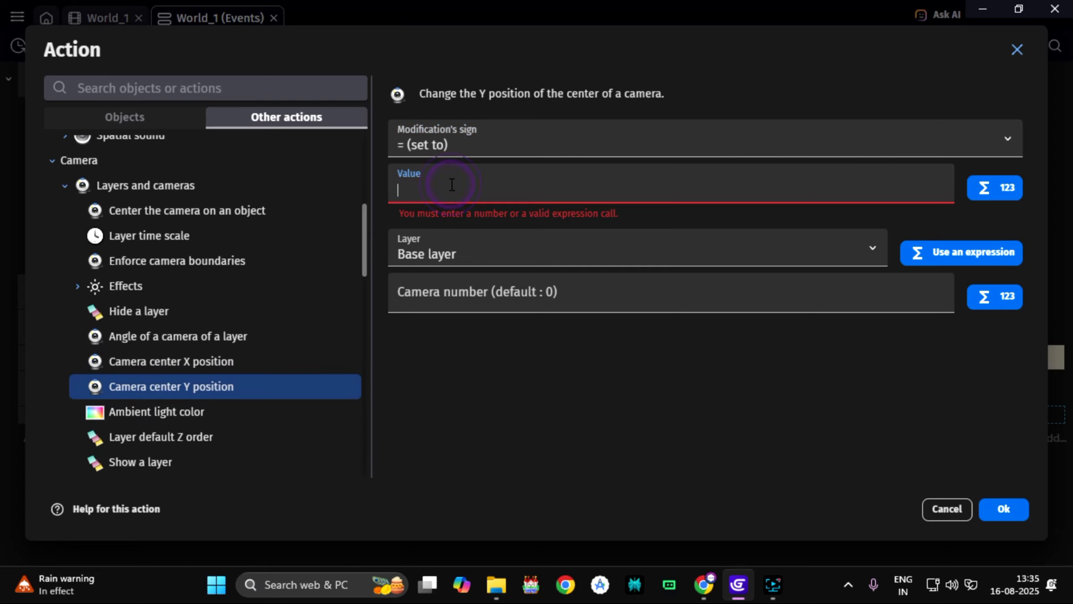
{"action": "type", "text": "play"}
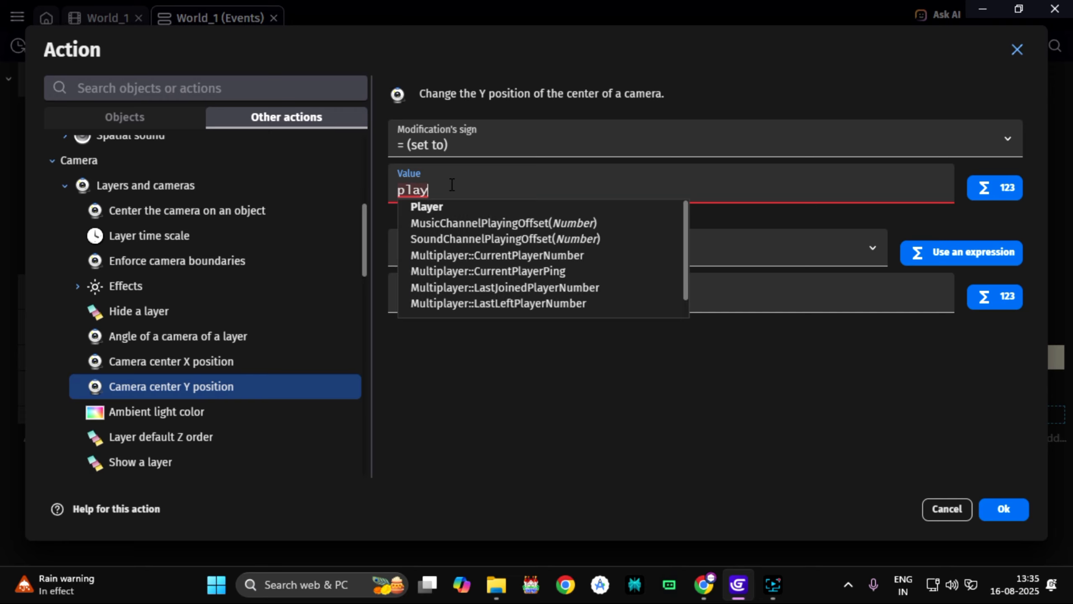
{"action": "key", "text": "Return"}
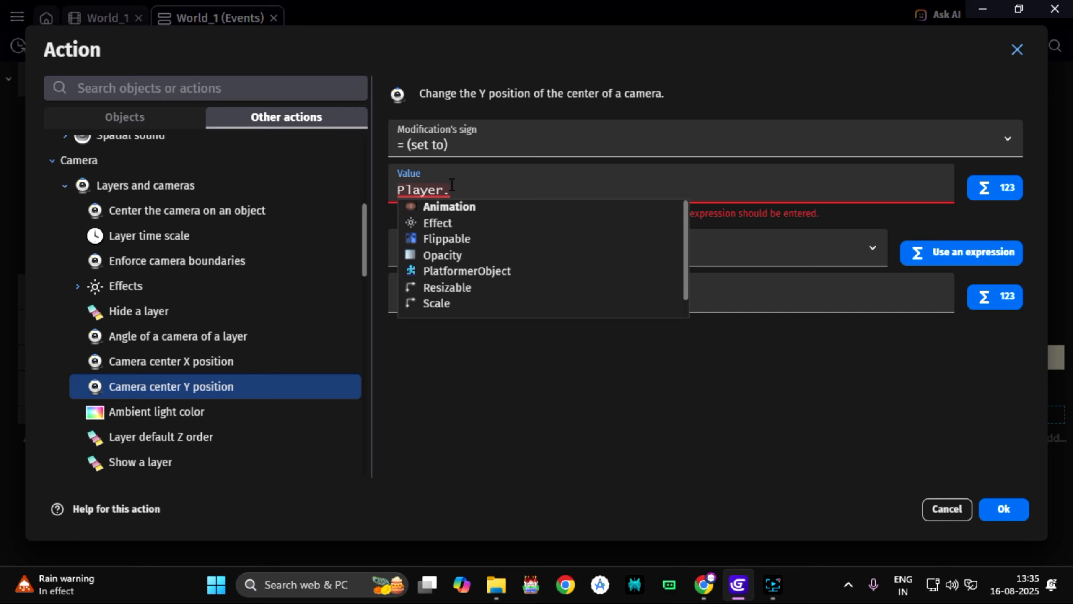
{"action": "type", "text": "y"}
{"action": "key", "text": "Down"}
{"action": "key", "text": "Return"}
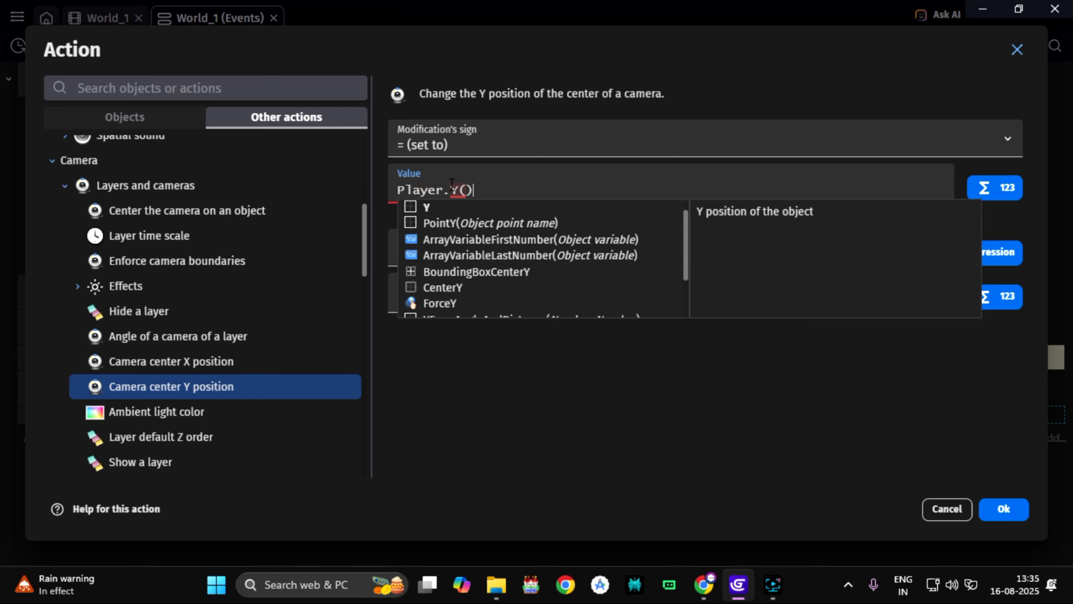
{"action": "type", "text": "- "}
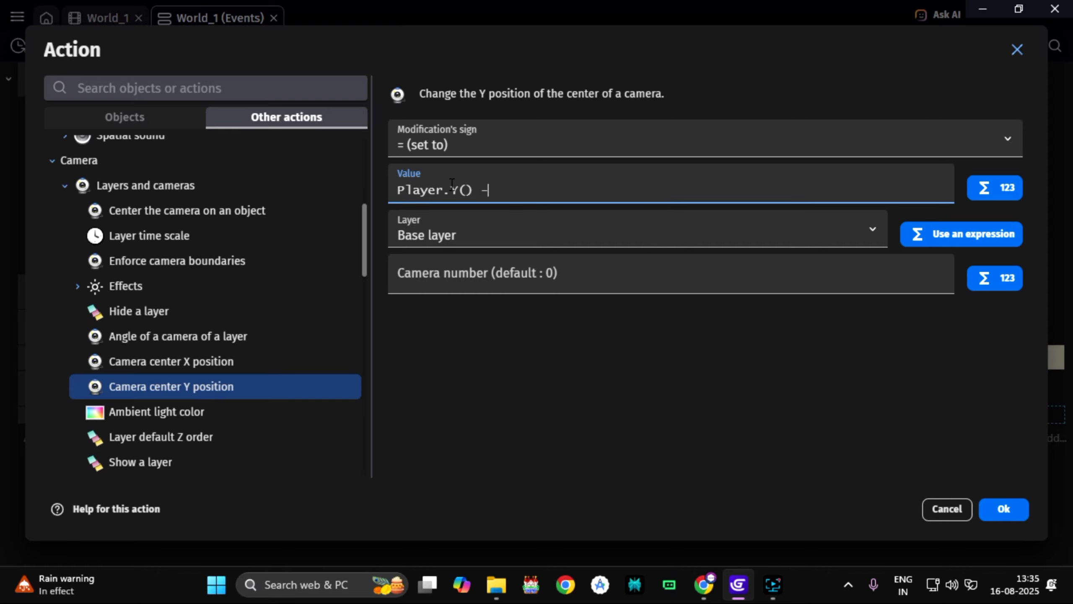
{"action": "type", "text": "90"}
{"action": "left_click", "coordinate": [1002, 510]}
{"action": "key", "text": "ctrl+s"}
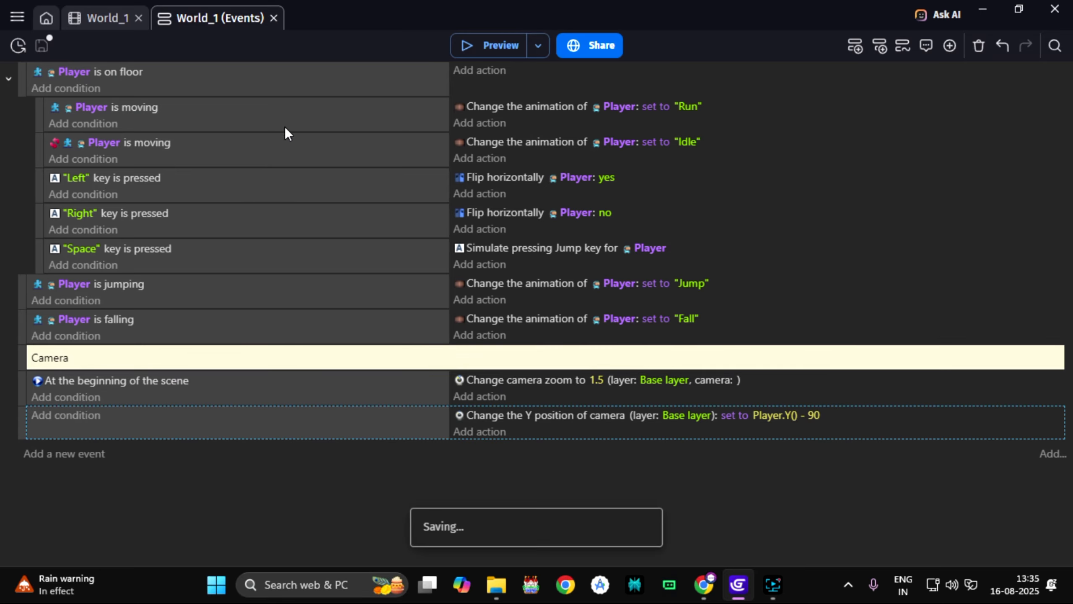
Preview the game and move the player both ways to check the camera's vertical offset, then close the preview.
{"action": "left_click", "coordinate": [481, 44]}
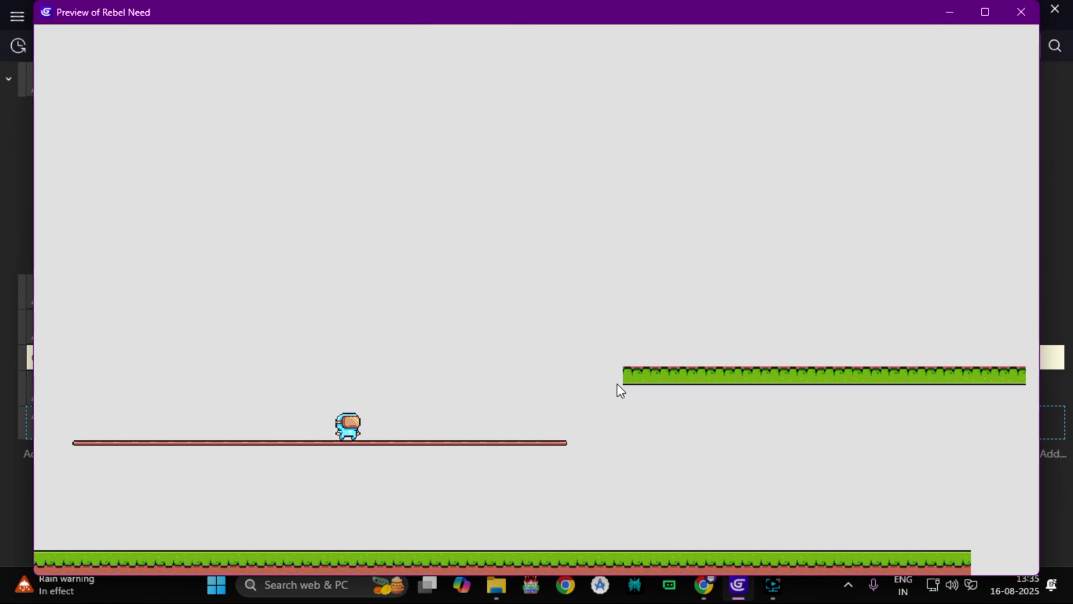
{"action": "key", "text": "Right"}
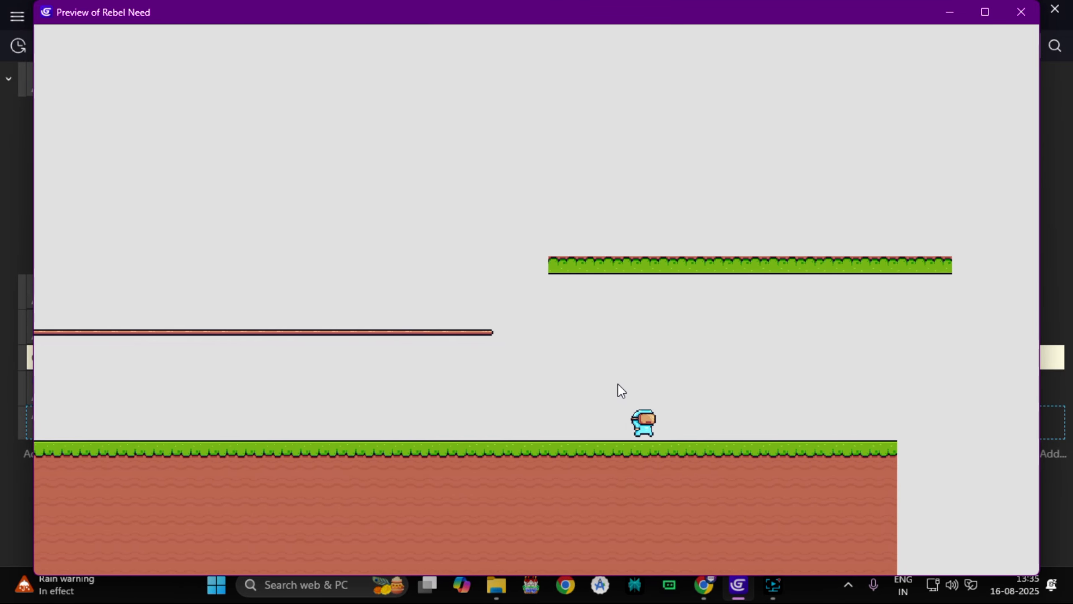
{"action": "key", "text": "Left"}
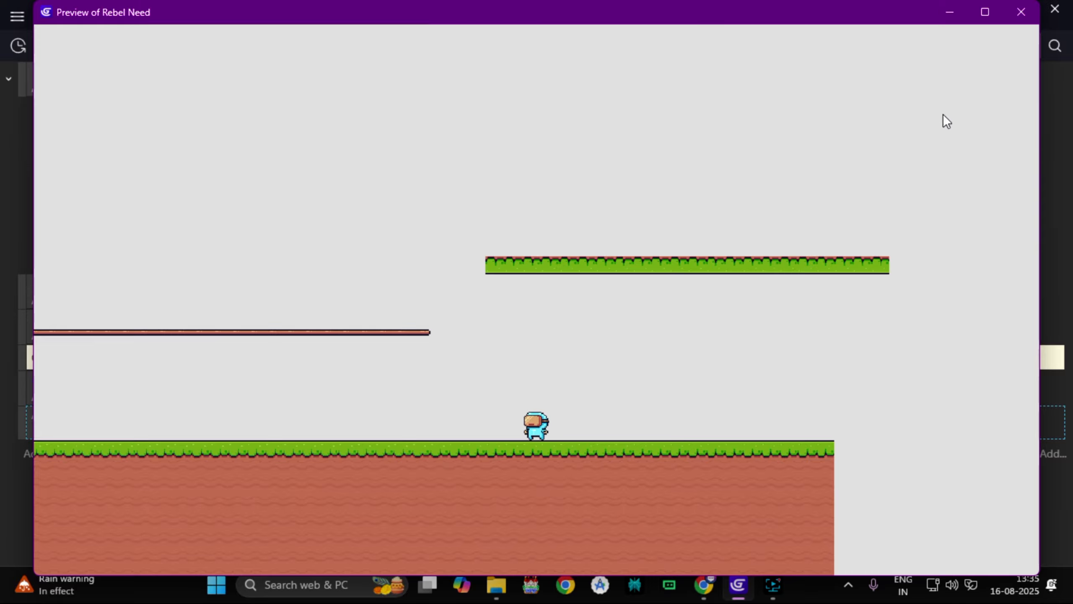
{"action": "left_click", "coordinate": [1022, 12]}
Change the value of the camera's Y position action to Player.Y() - 120.
{"action": "left_click", "coordinate": [105, 24]}
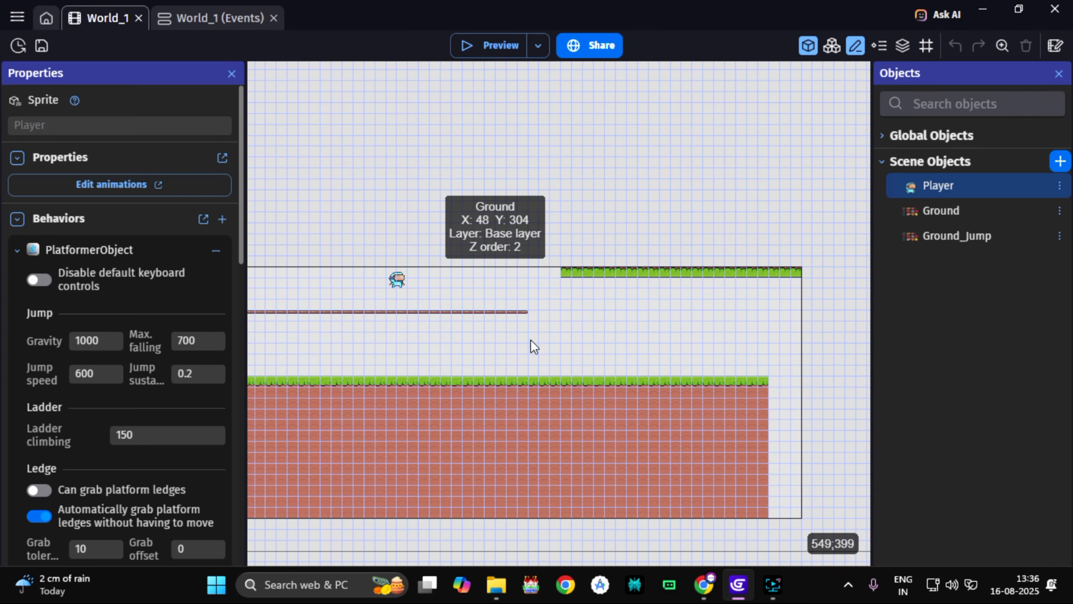
{"action": "left_click", "coordinate": [182, 17]}
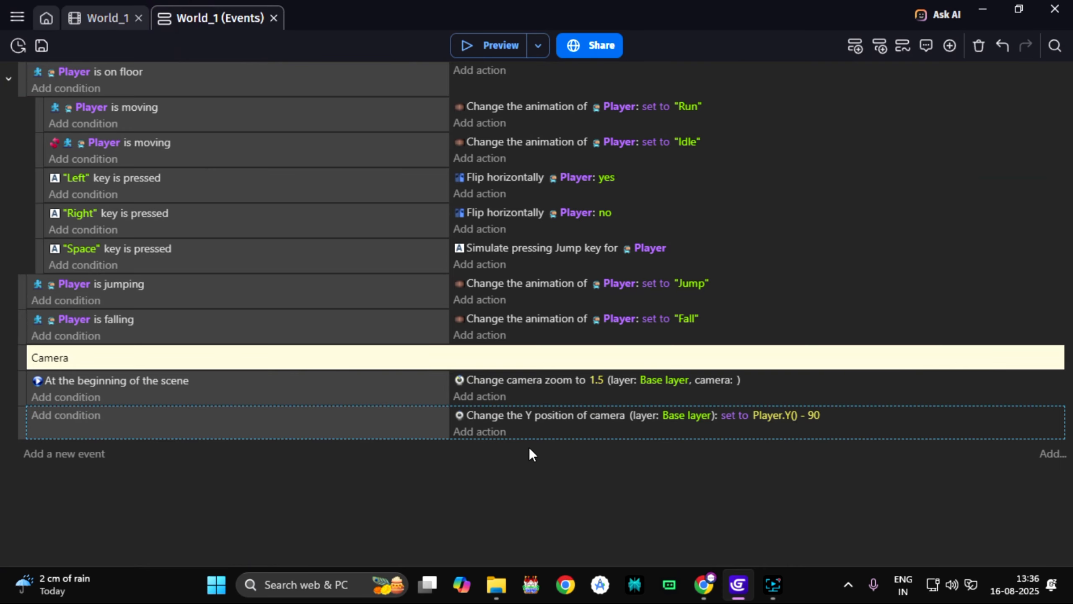
{"action": "left_click", "coordinate": [817, 414]}
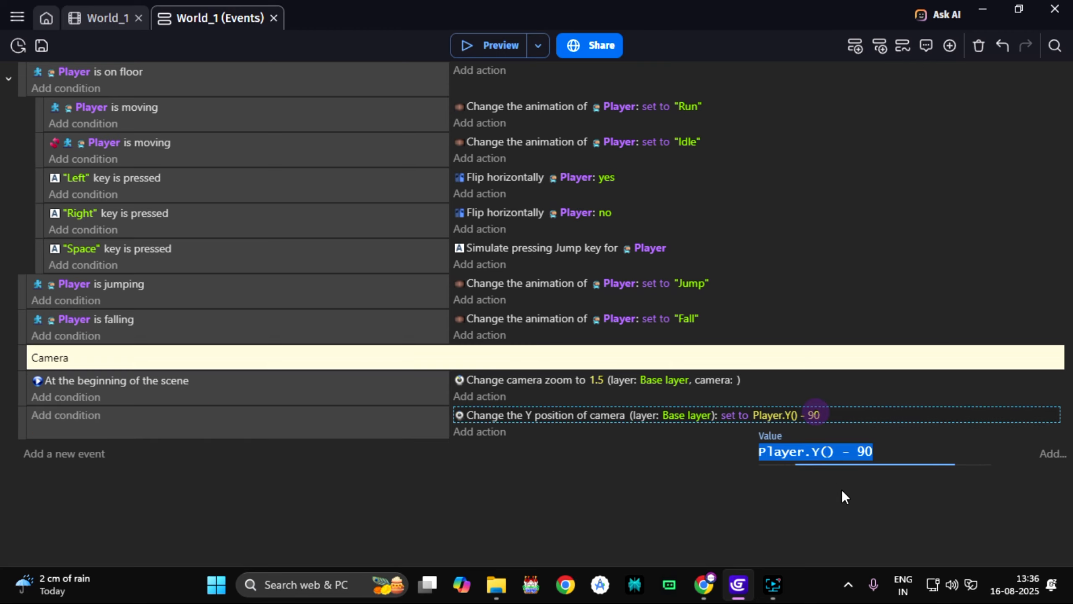
{"action": "key", "text": "Right"}
{"action": "key", "text": "Left"}
{"action": "key", "text": "BackSpace"}
{"action": "type", "text": "1"}
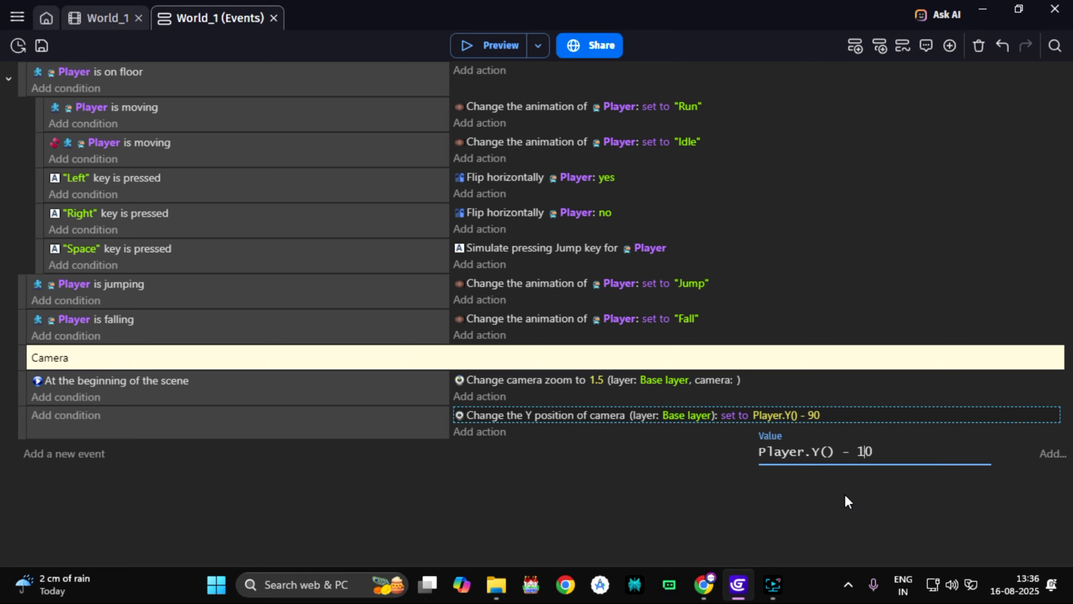
{"action": "type", "text": "2"}
{"action": "left_click", "coordinate": [845, 495]}
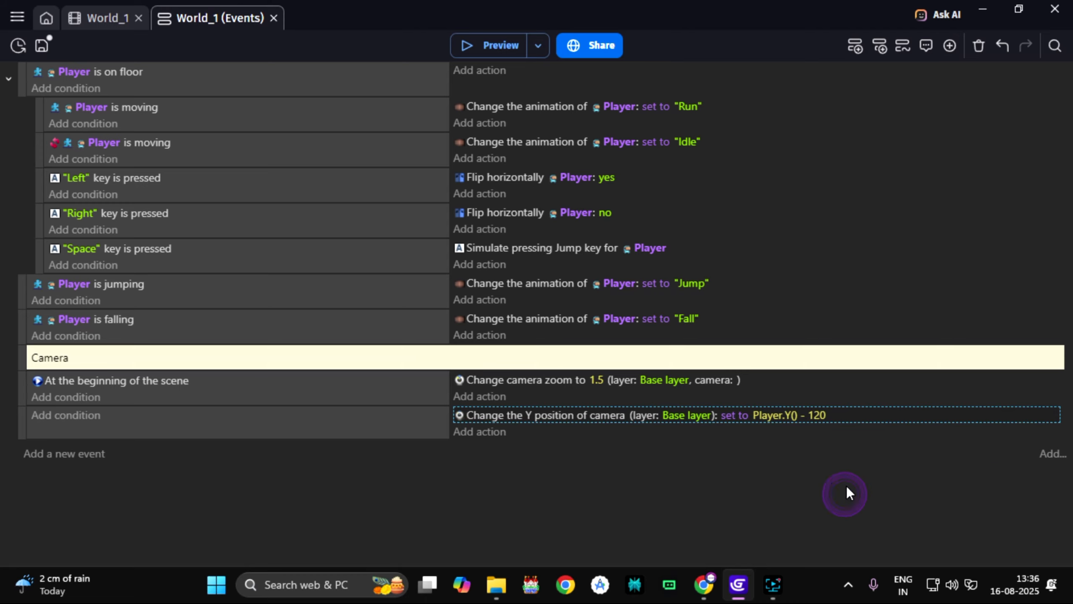
Preview the game, run and jump with the player to test the new camera offset, then close the preview.
{"action": "left_click", "coordinate": [518, 49]}
{"action": "key", "text": "Right"}
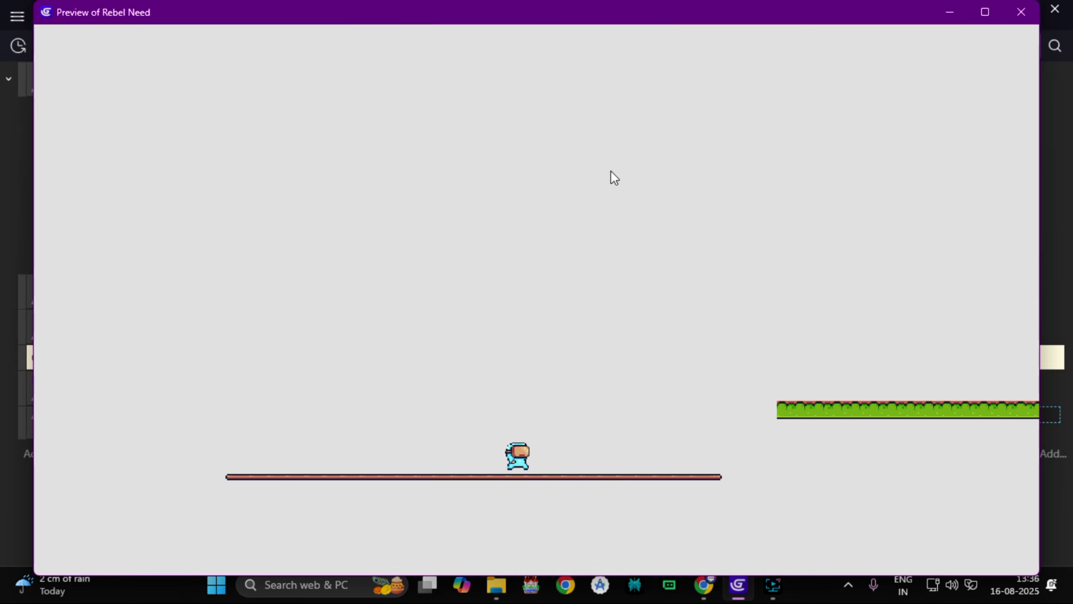
{"action": "key", "text": "space"}
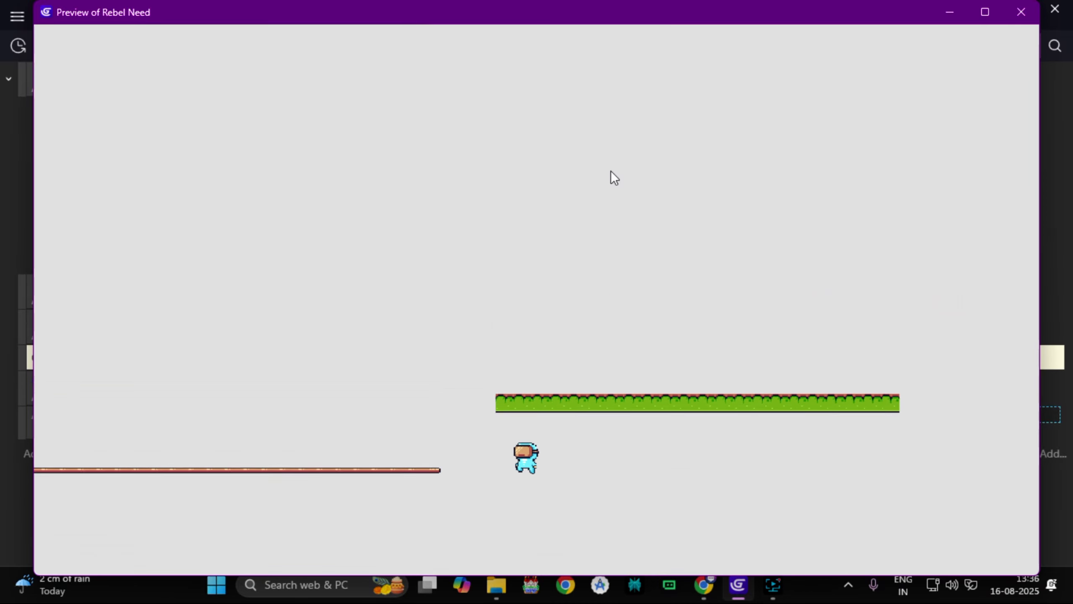
{"action": "key", "text": "Right"}
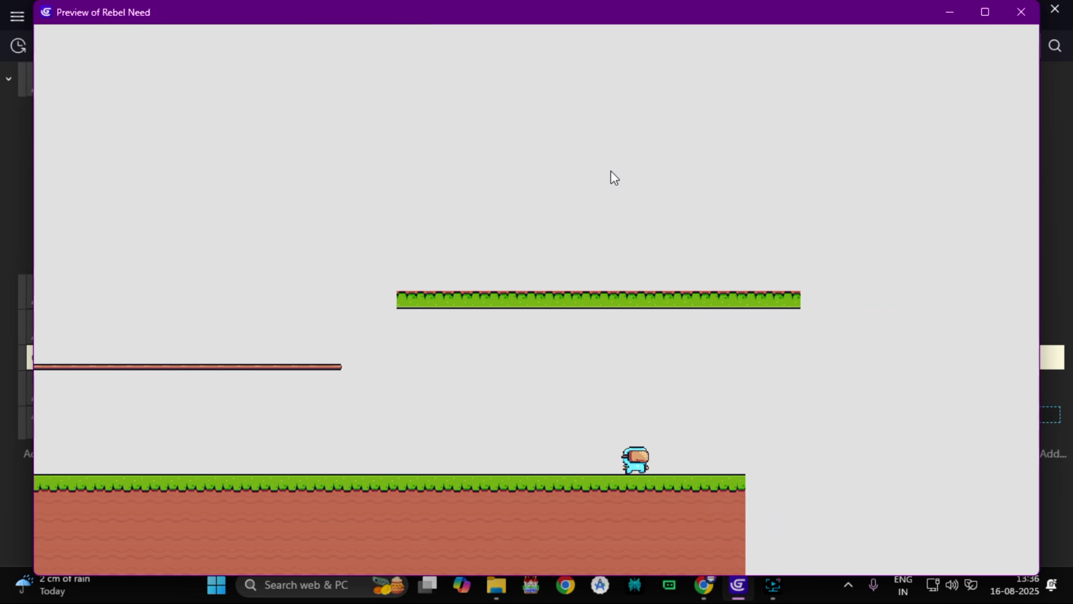
{"action": "key", "text": "Left"}
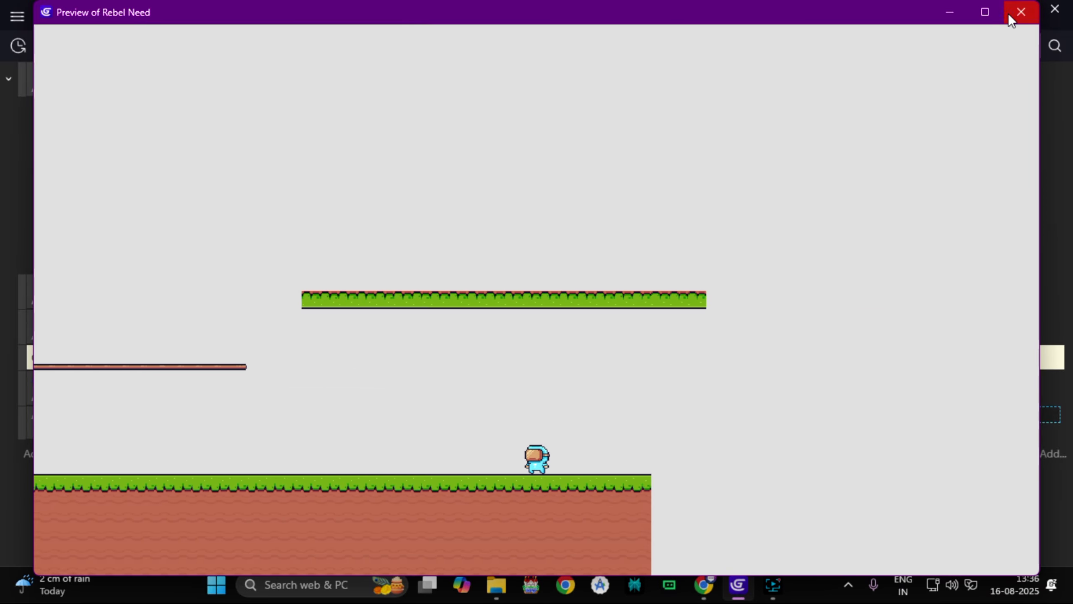
{"action": "left_click", "coordinate": [1019, 12]}
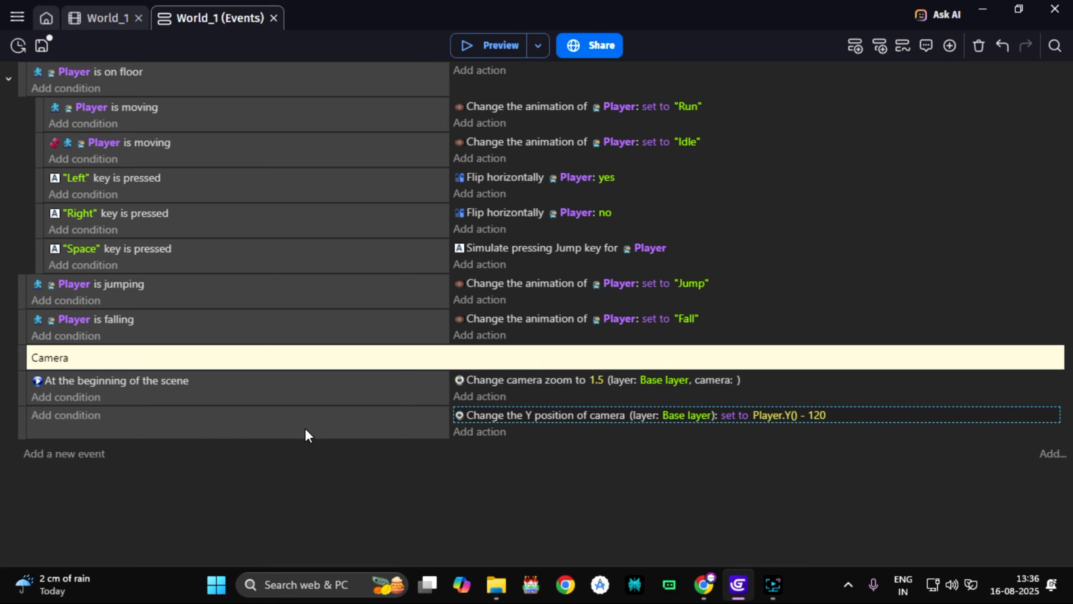
Change the value of the camera's Y position action to Player.Y() - 80.
{"action": "left_click", "coordinate": [102, 7]}
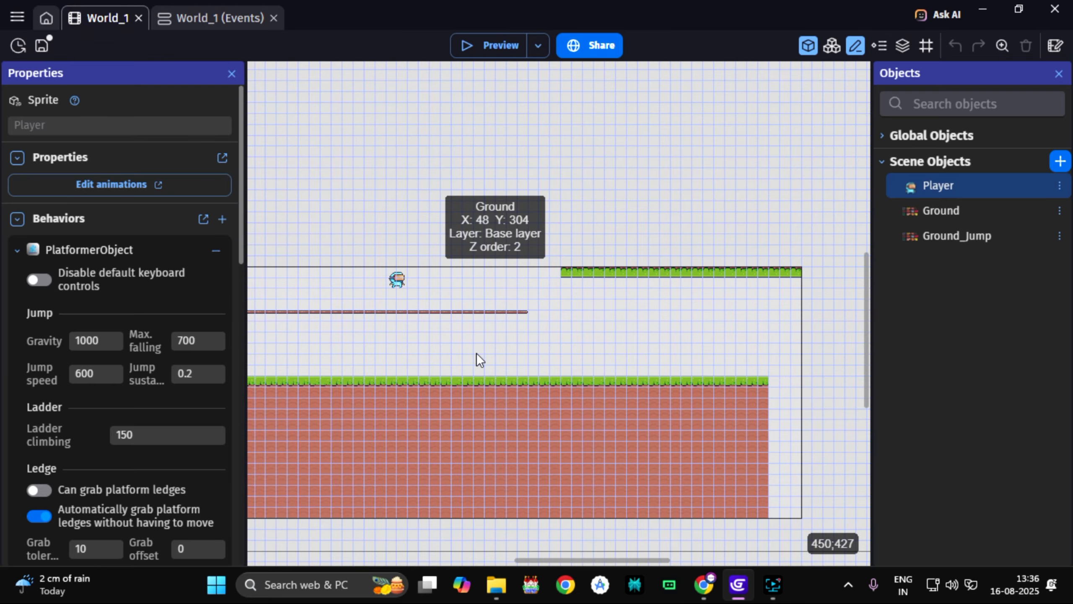
{"action": "left_click", "coordinate": [214, 18]}
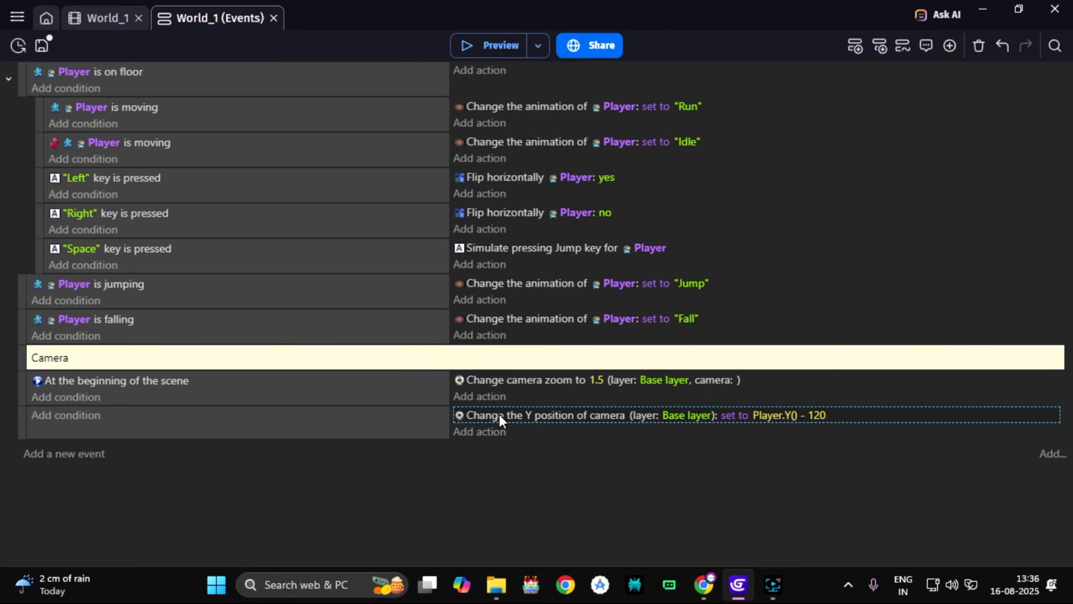
{"action": "left_click", "coordinate": [816, 416]}
{"action": "key", "text": "End"}
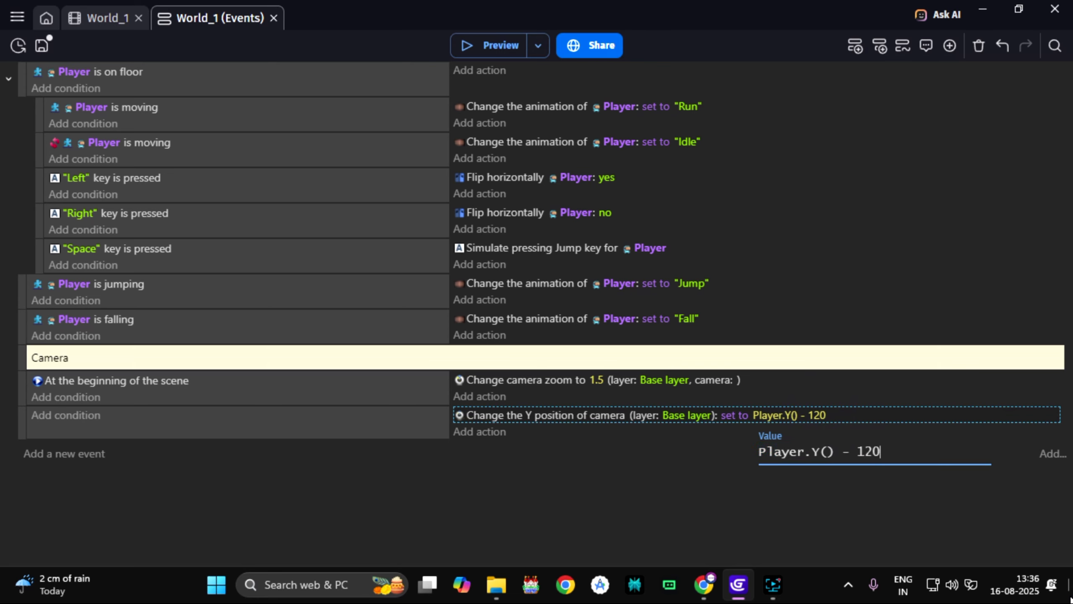
{"action": "type", "text": "80"}
{"action": "left_click", "coordinate": [527, 498]}
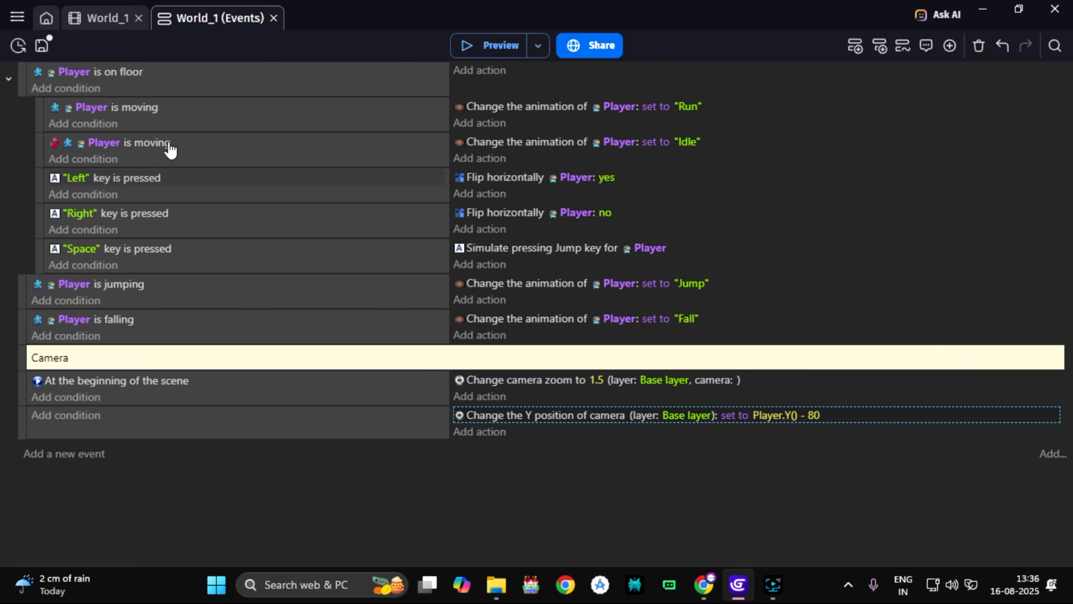
Review the project's installed extensions, including RoomBasedCameraMovement, and return to the World_1 scene.
{"action": "left_click", "coordinate": [101, 16]}
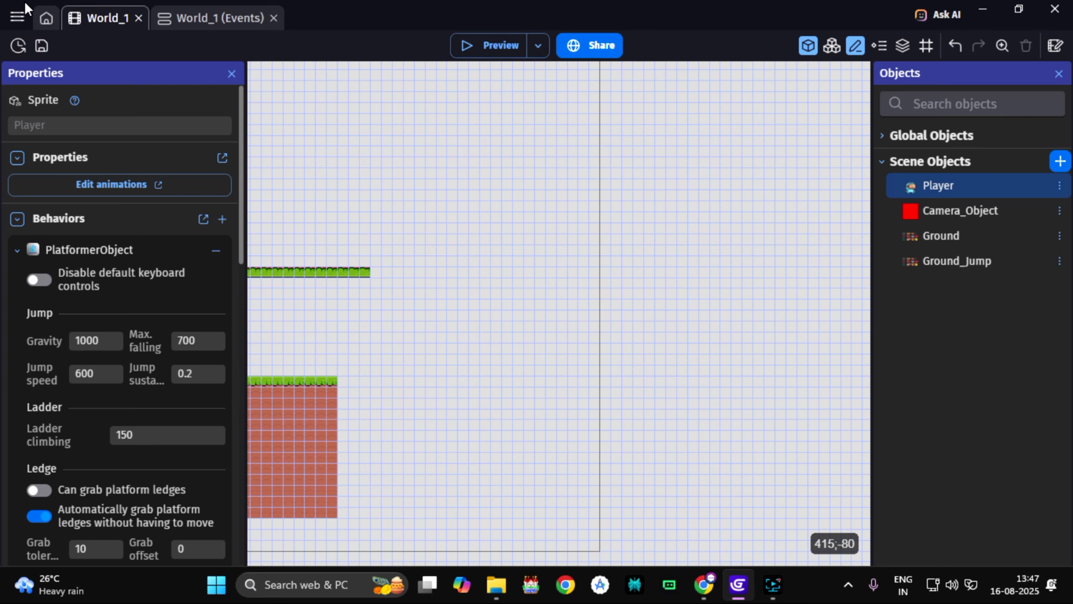
{"action": "left_click", "coordinate": [17, 16]}
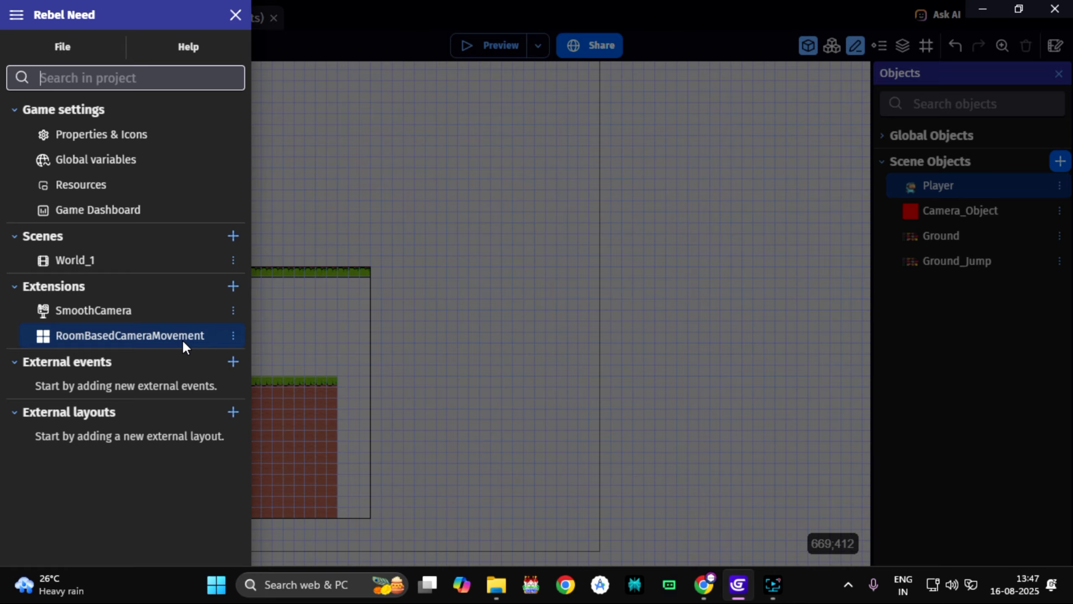
{"action": "left_click", "coordinate": [436, 344]}
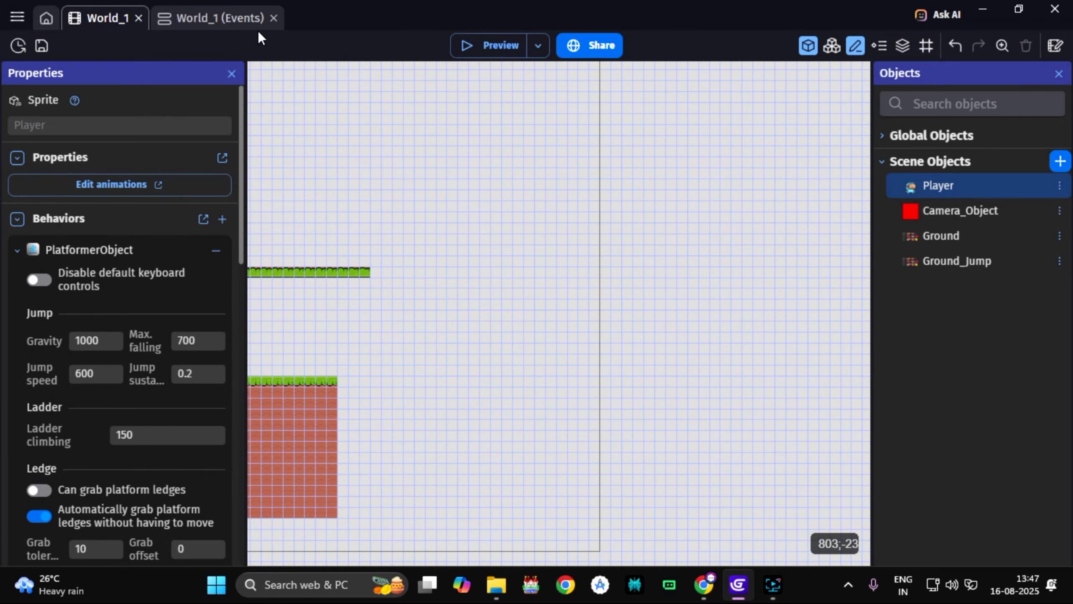
Remove the SmoothCamera behavior and its dependent SmoothPlatformerCamera behavior from the Player object and apply the changes.
{"action": "double_click", "coordinate": [961, 183]}
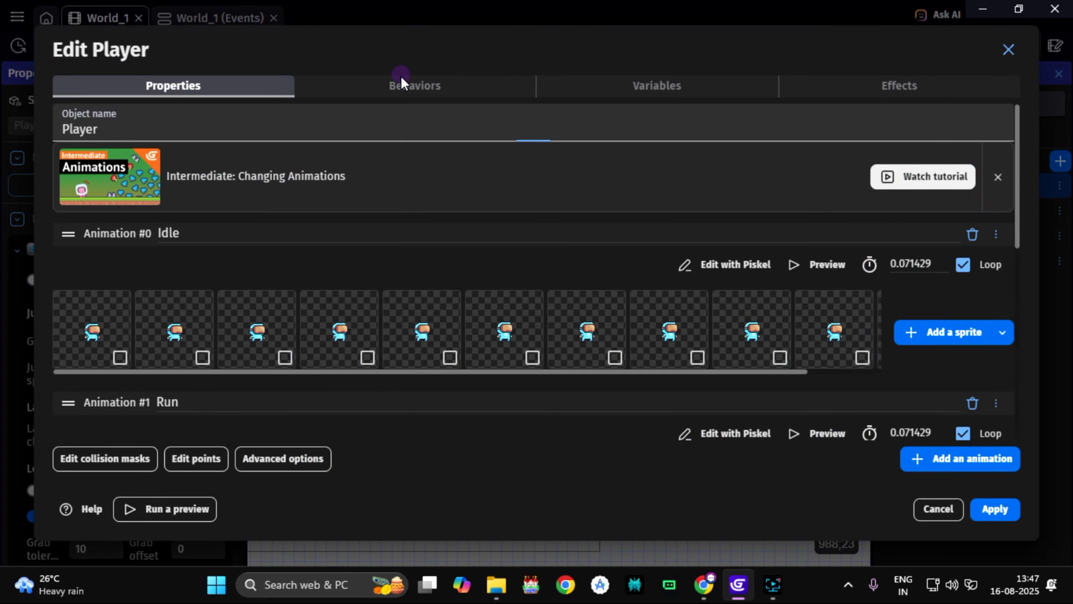
{"action": "left_click", "coordinate": [458, 90]}
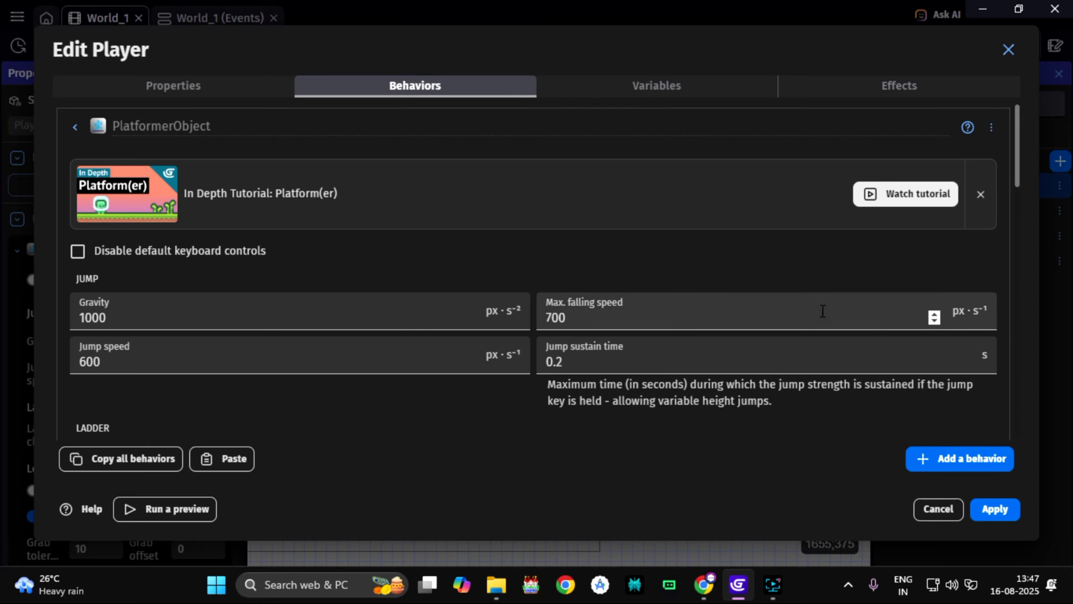
{"action": "scroll", "coordinate": [823, 311], "scroll_direction": "down", "scroll_amount": 15}
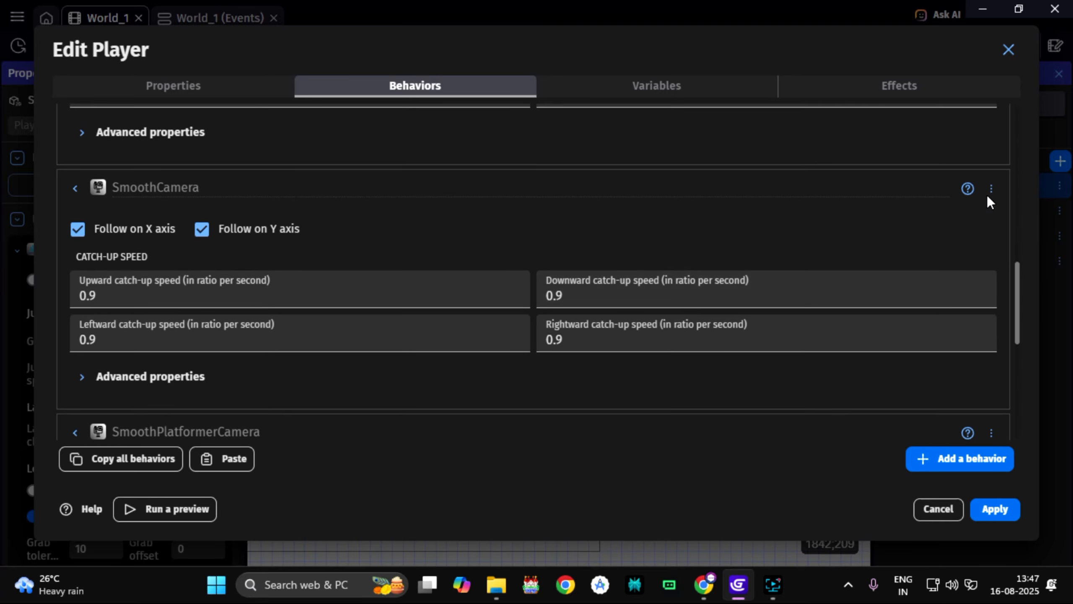
{"action": "left_click", "coordinate": [991, 188]}
{"action": "left_click", "coordinate": [915, 217]}
{"action": "left_click", "coordinate": [591, 293]}
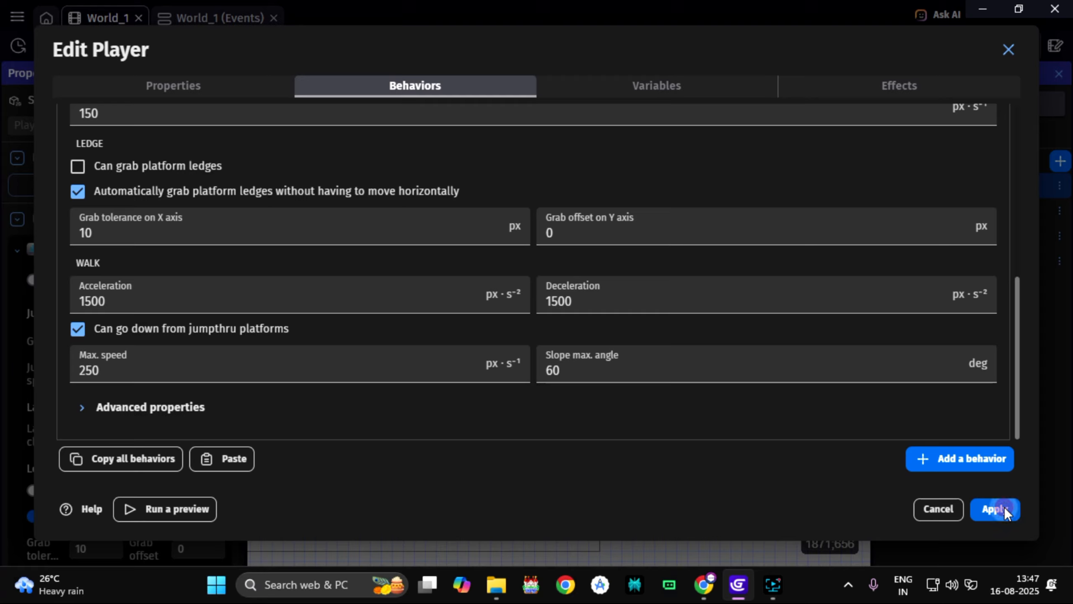
{"action": "left_click", "coordinate": [1004, 507]}
Inspect Camera_Object's red square sprite in the image editor and its behaviors, variables and effects, then close its settings.
{"action": "double_click", "coordinate": [951, 208]}
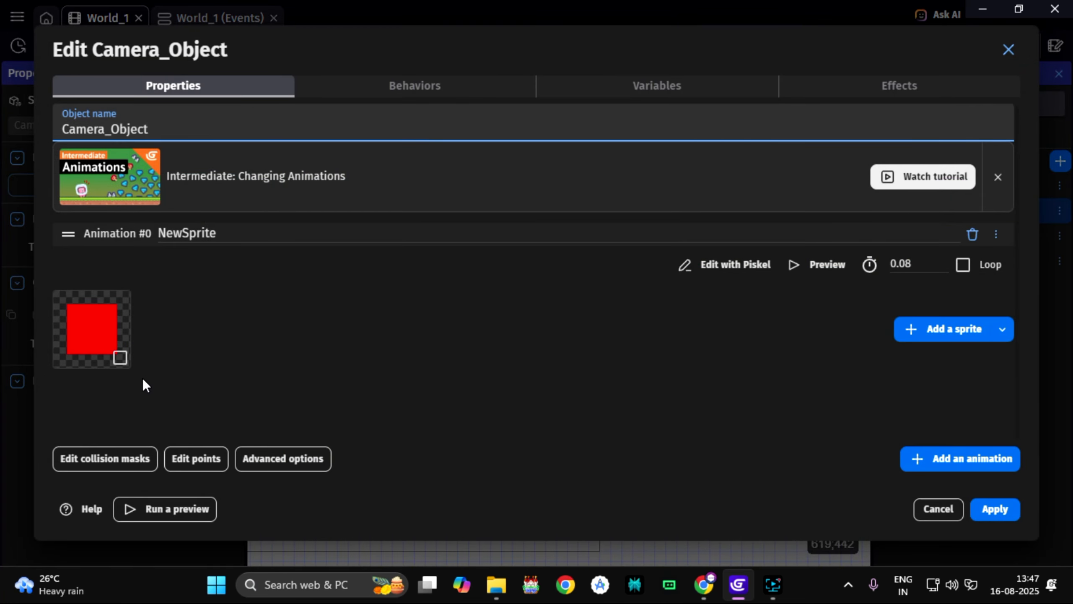
{"action": "left_click", "coordinate": [755, 265]}
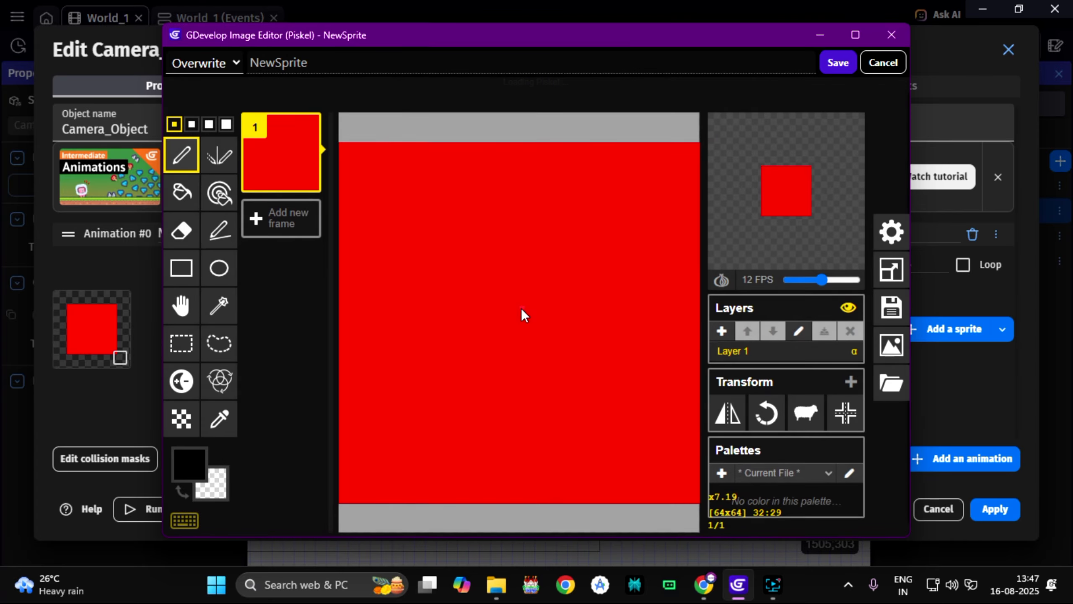
{"action": "left_click", "coordinate": [839, 63]}
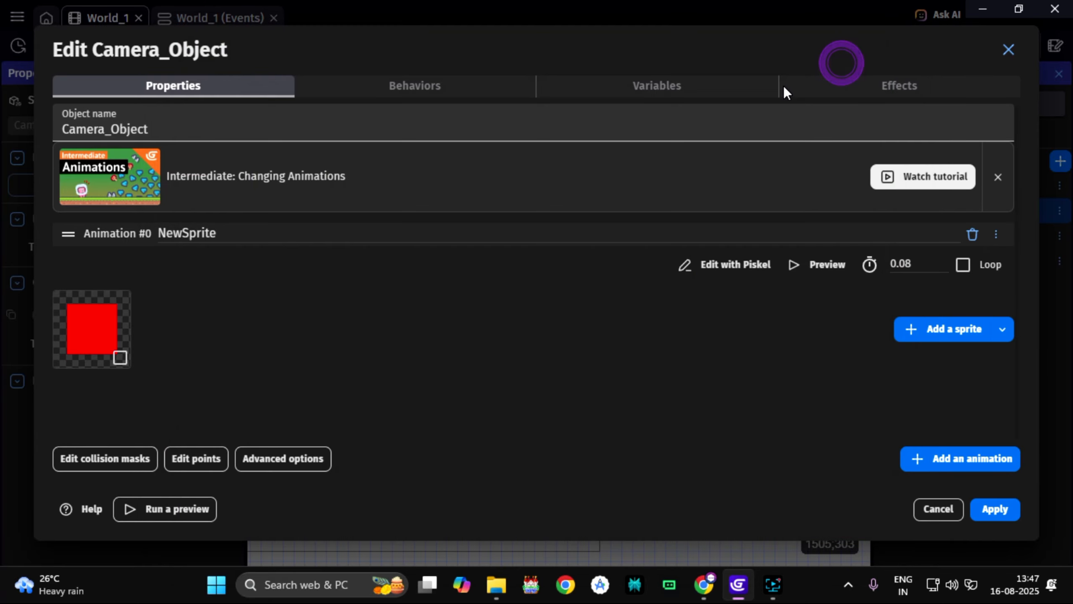
{"action": "left_click", "coordinate": [436, 86]}
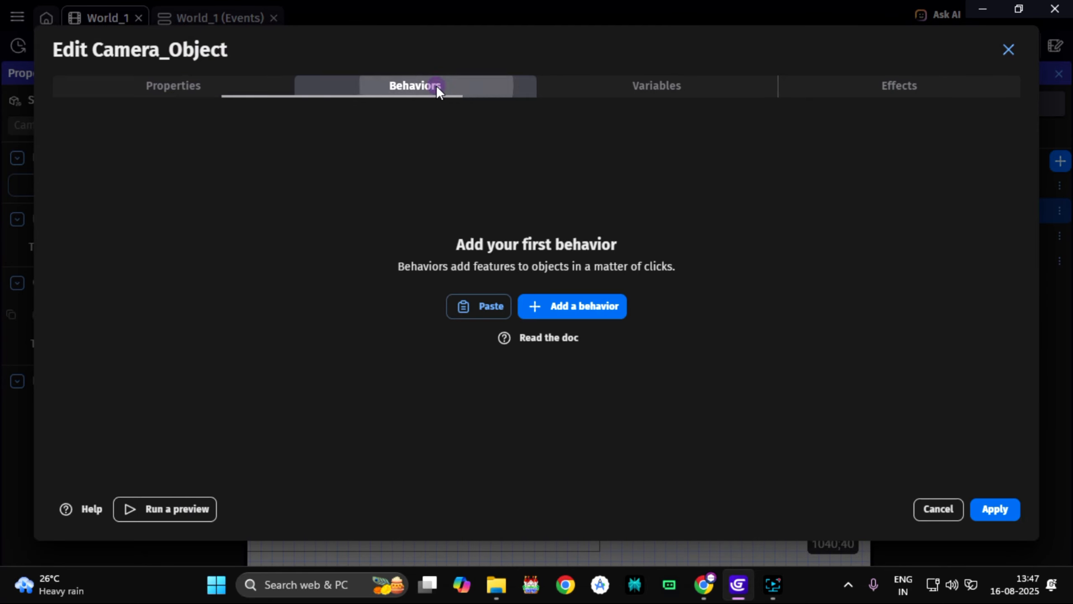
{"action": "left_click", "coordinate": [677, 96]}
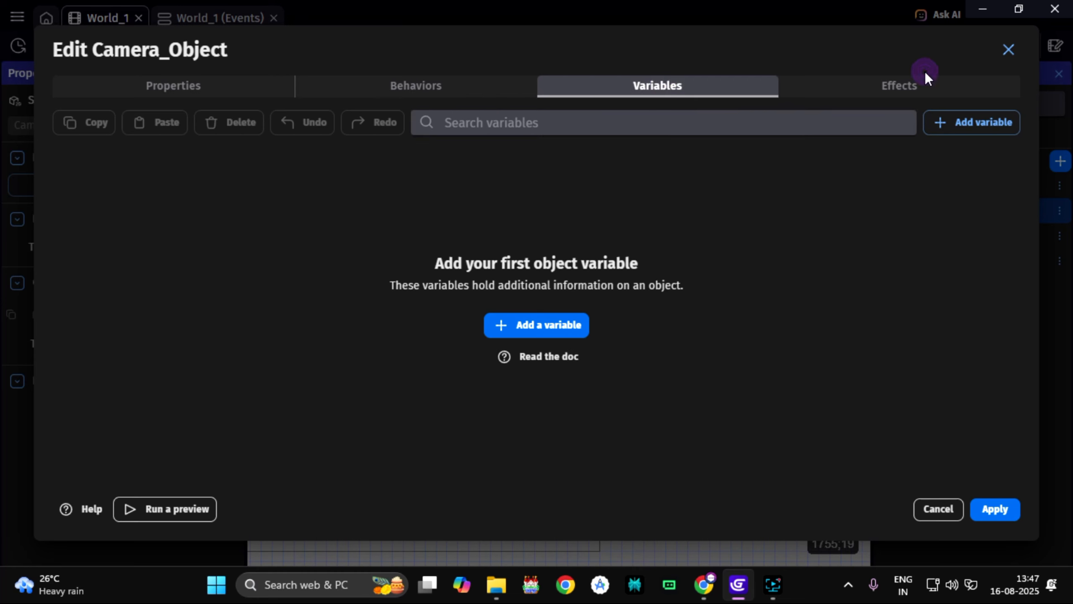
{"action": "left_click", "coordinate": [910, 86]}
{"action": "left_click", "coordinate": [116, 87]}
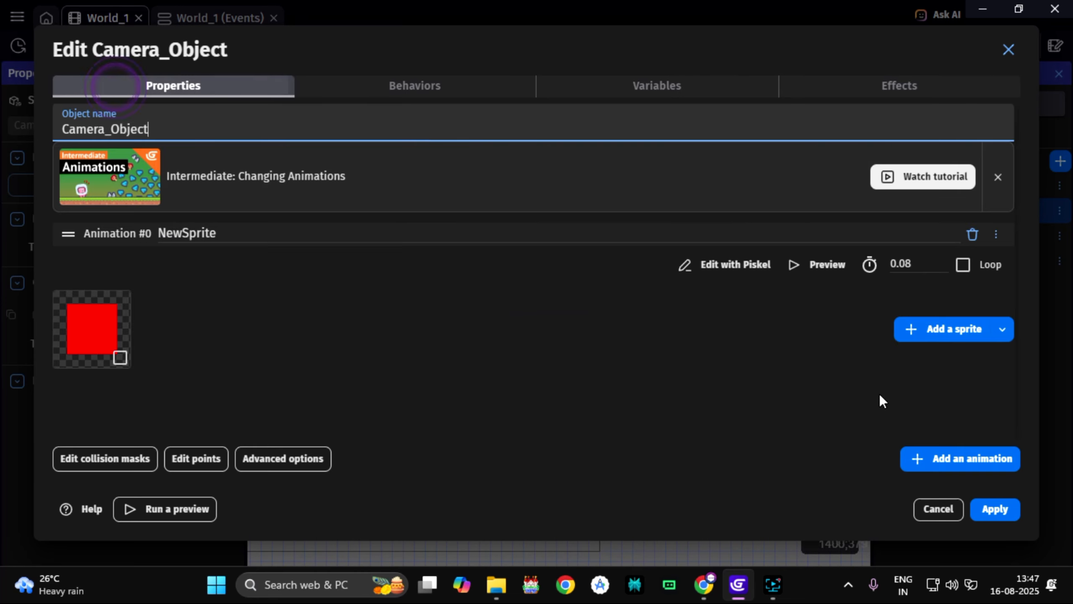
{"action": "left_click", "coordinate": [996, 509]}
Under RoomBasedCamera, add Camera_Object's action that moves and zooms the camera to the room object, with Player as the trigger object.
{"action": "left_click", "coordinate": [161, 17]}
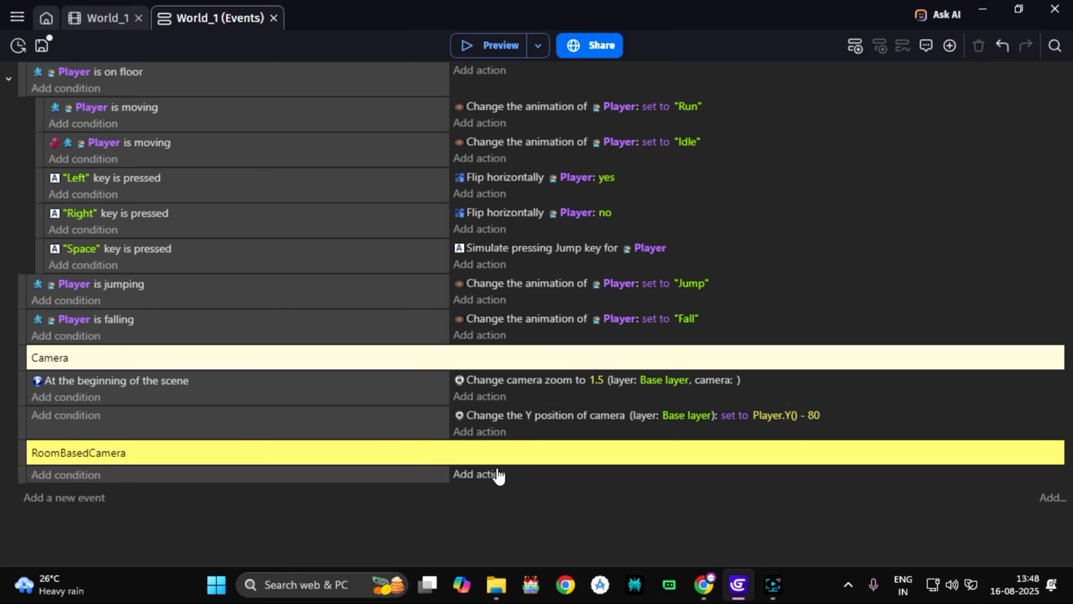
{"action": "left_click", "coordinate": [468, 476]}
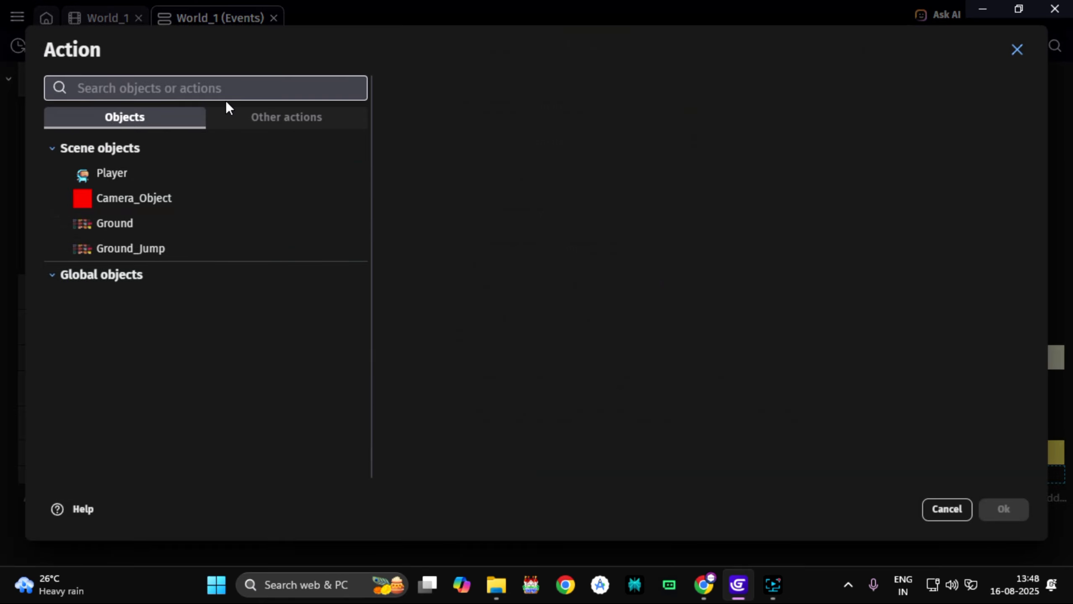
{"action": "left_click", "coordinate": [168, 194]}
{"action": "type", "text": "r"}
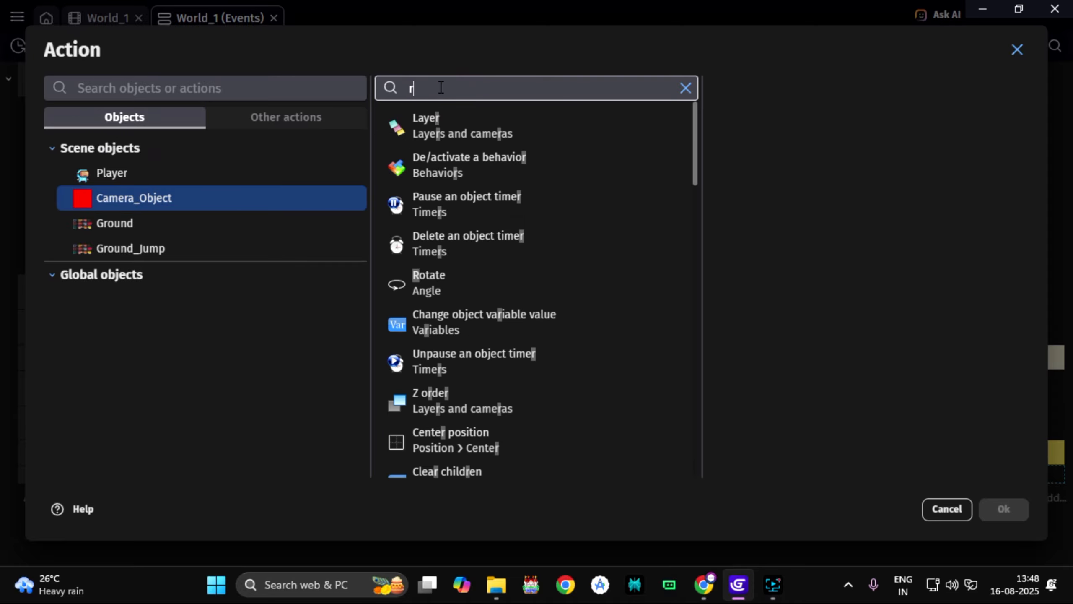
{"action": "type", "text": "oo,m"}
{"action": "key", "text": "BackSpace"}
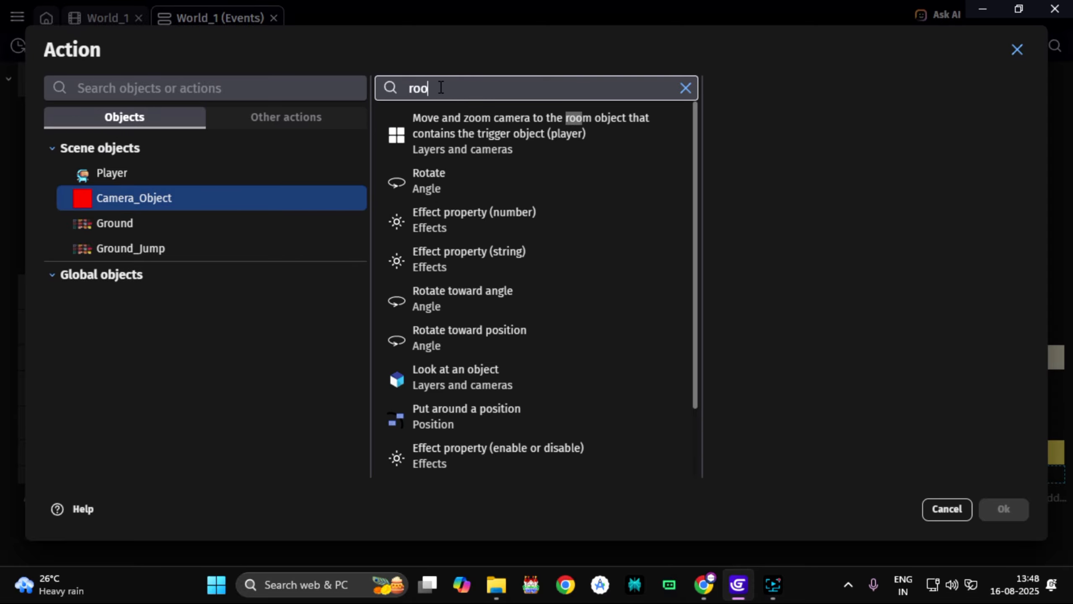
{"action": "type", "text": "m"}
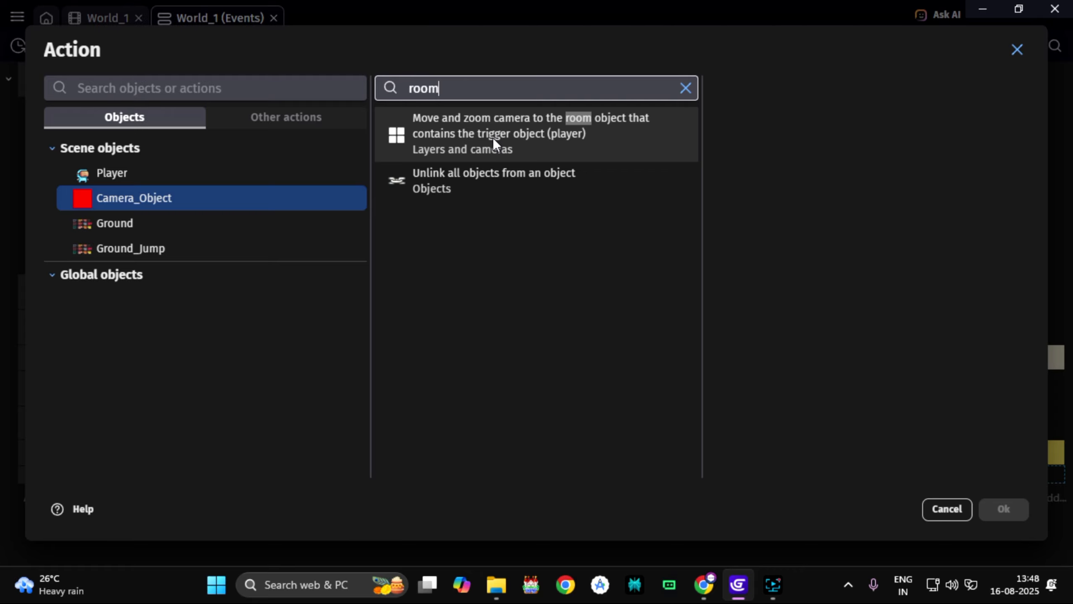
{"action": "left_click", "coordinate": [493, 138]}
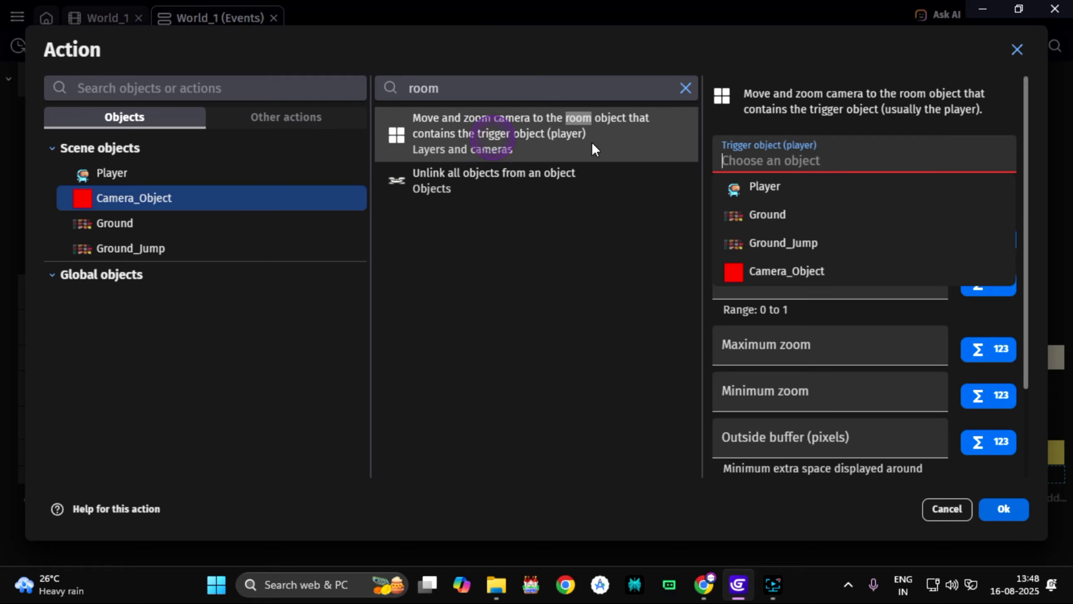
{"action": "left_click", "coordinate": [768, 189]}
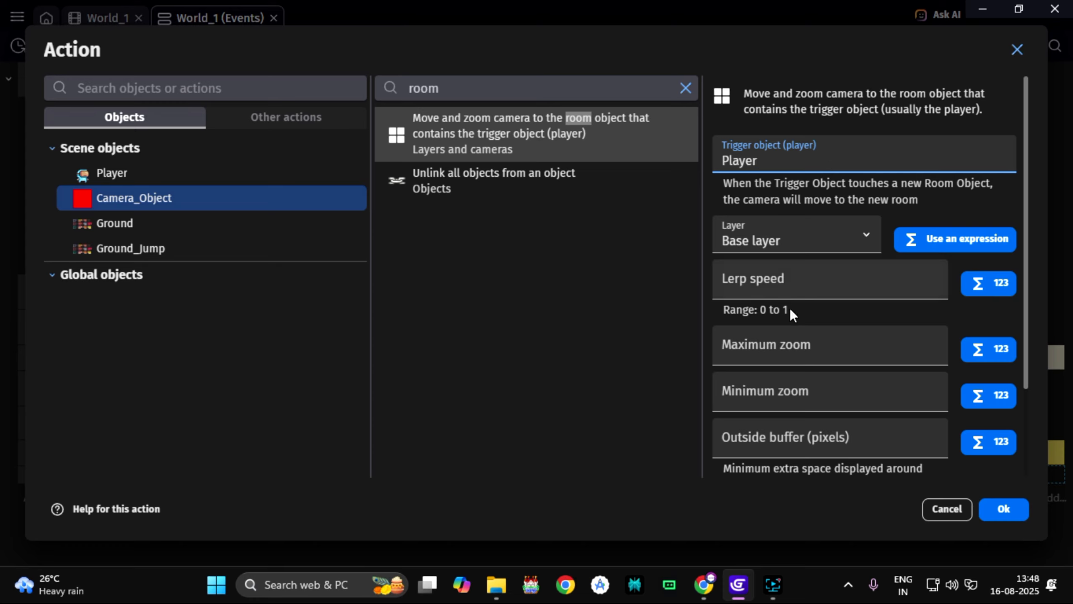
Set the lerp speed to 0.8, maximum and minimum zoom to 1.5 and outside buffer to 0, confirm the action, and save the project.
{"action": "left_click", "coordinate": [767, 279]}
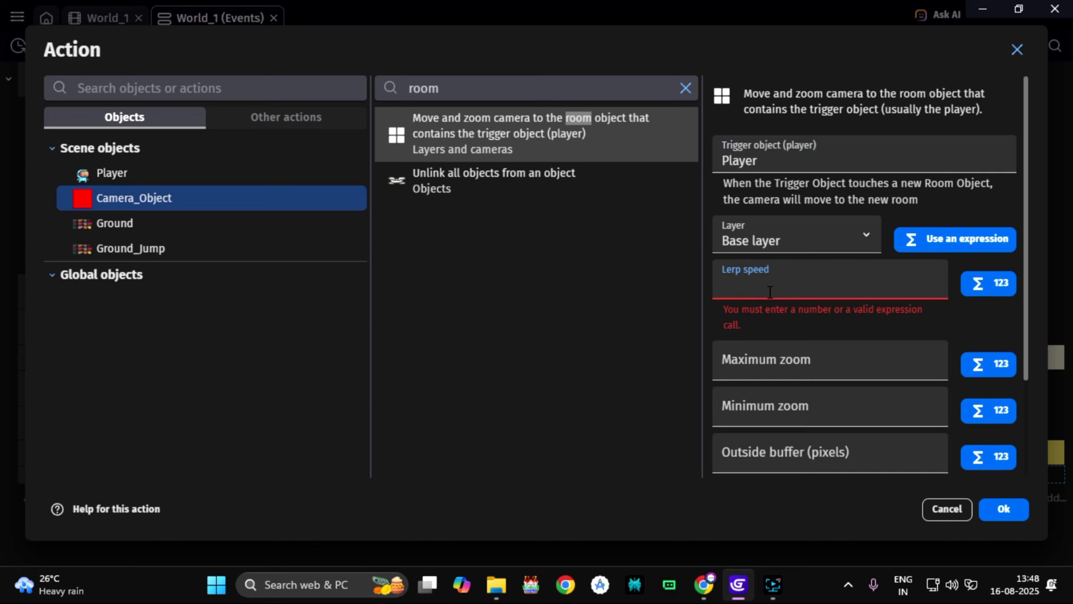
{"action": "type", "text": "0."}
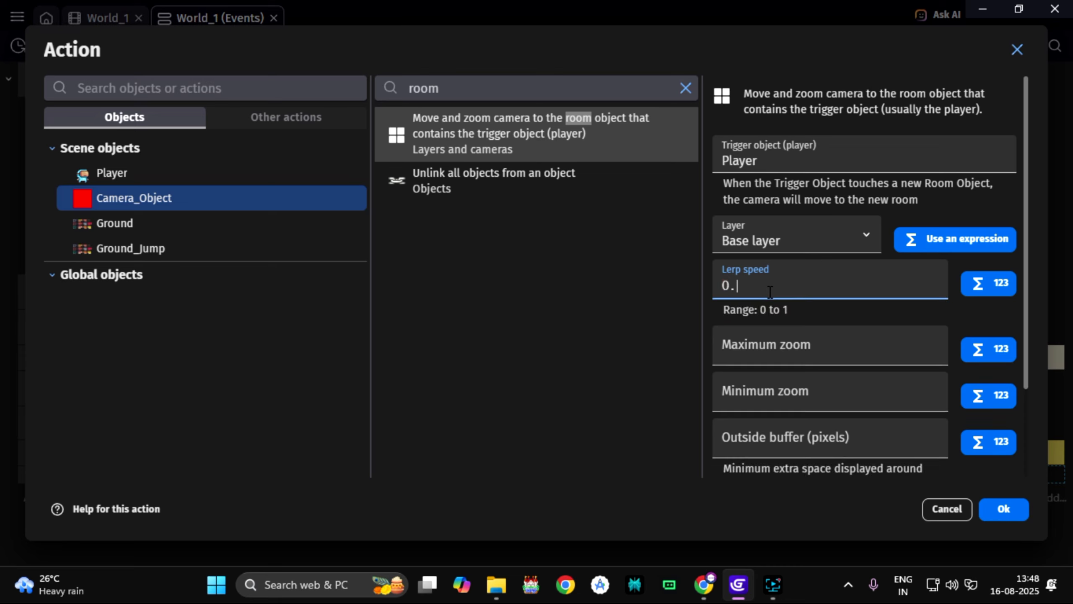
{"action": "type", "text": "8"}
{"action": "left_click", "coordinate": [778, 336]}
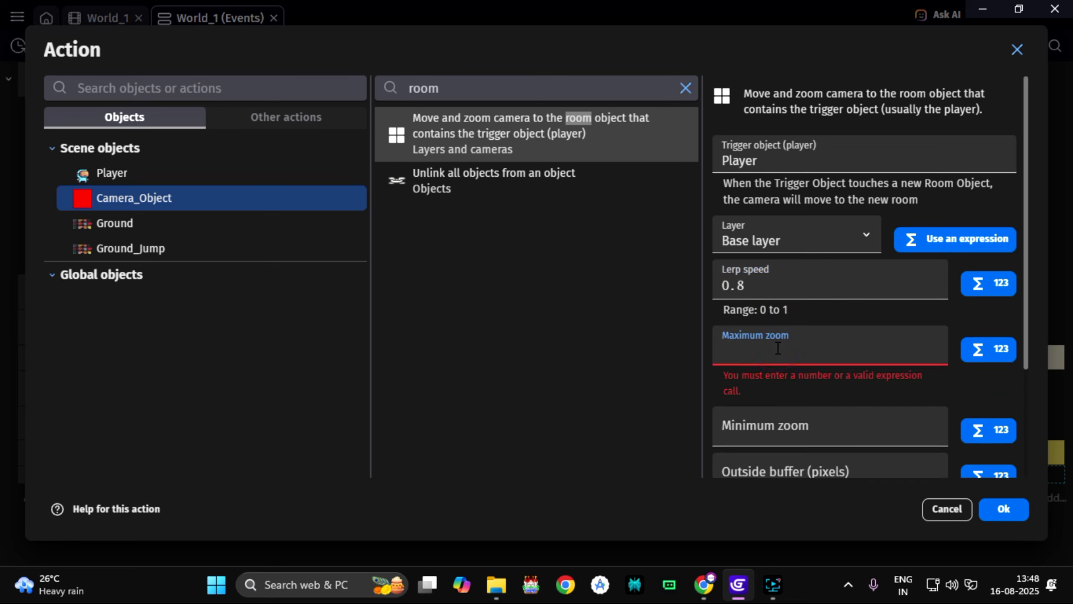
{"action": "type", "text": "1.5"}
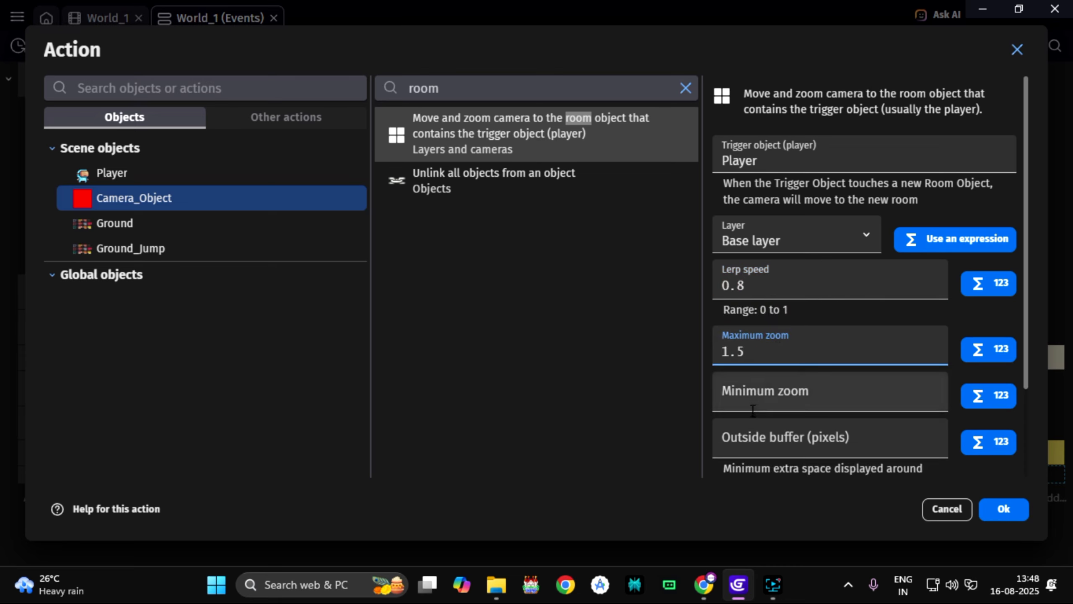
{"action": "left_click", "coordinate": [754, 409]}
{"action": "type", "text": "1.5"}
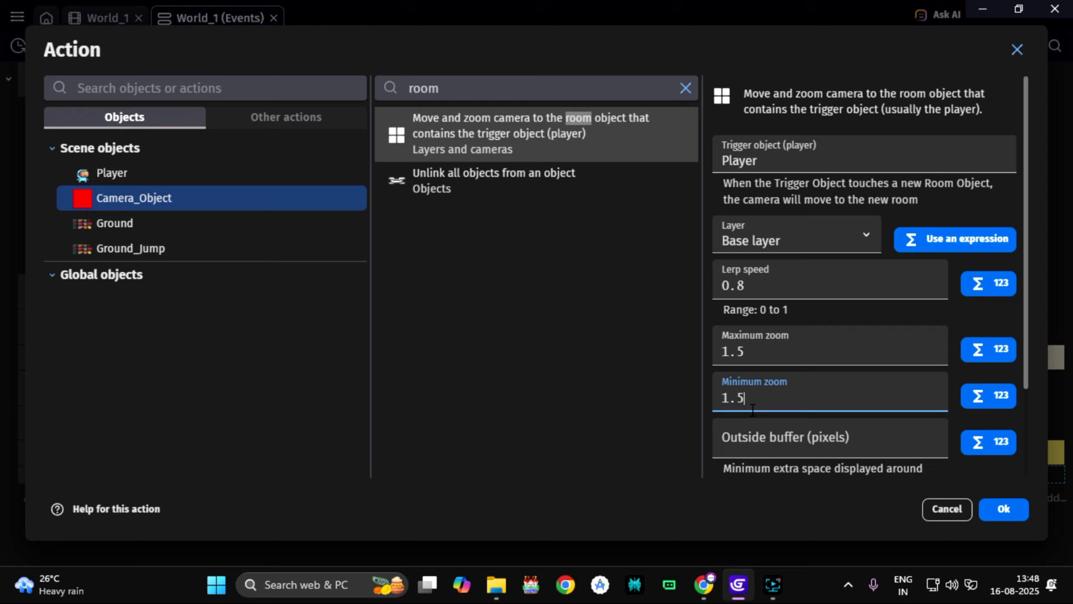
{"action": "left_click", "coordinate": [766, 442]}
{"action": "type", "text": "0"}
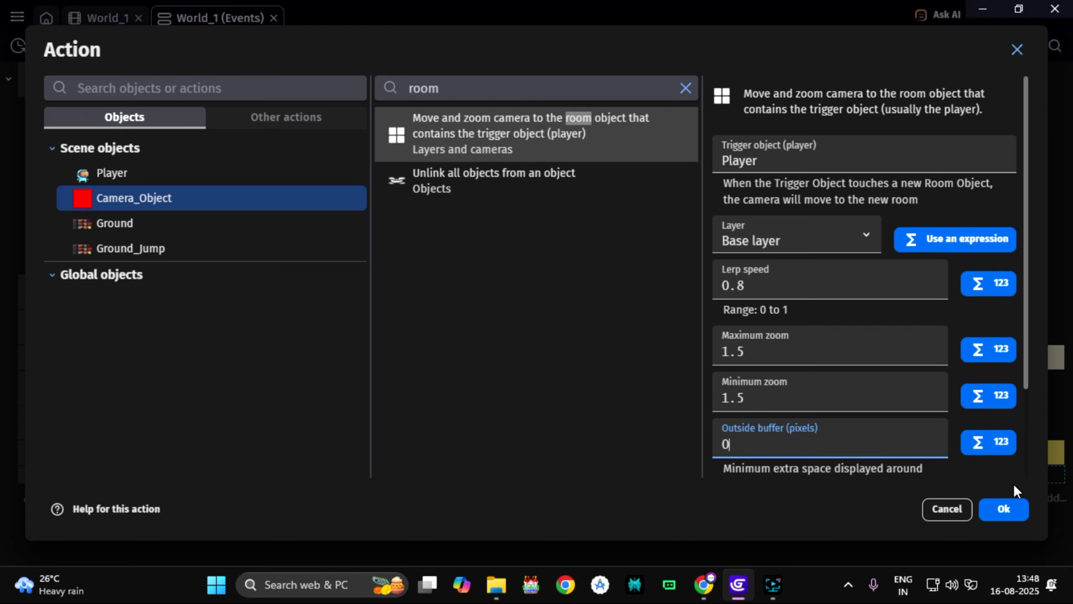
{"action": "left_click", "coordinate": [1008, 508]}
{"action": "key", "text": "ctrl+s"}
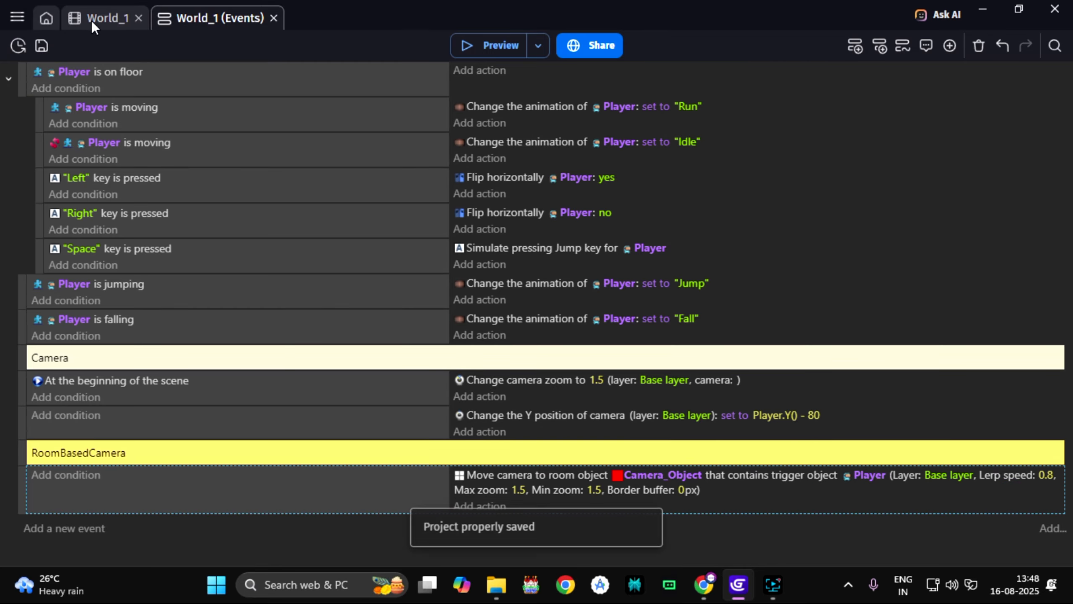
Paint a large grass-topped dirt block on the World_1 scene's Ground tilemap, starting at the right edge of the game window frame.
{"action": "left_click", "coordinate": [96, 19]}
{"action": "scroll", "coordinate": [489, 388], "scroll_direction": "down", "scroll_amount": 3, "text": "ctrl"}
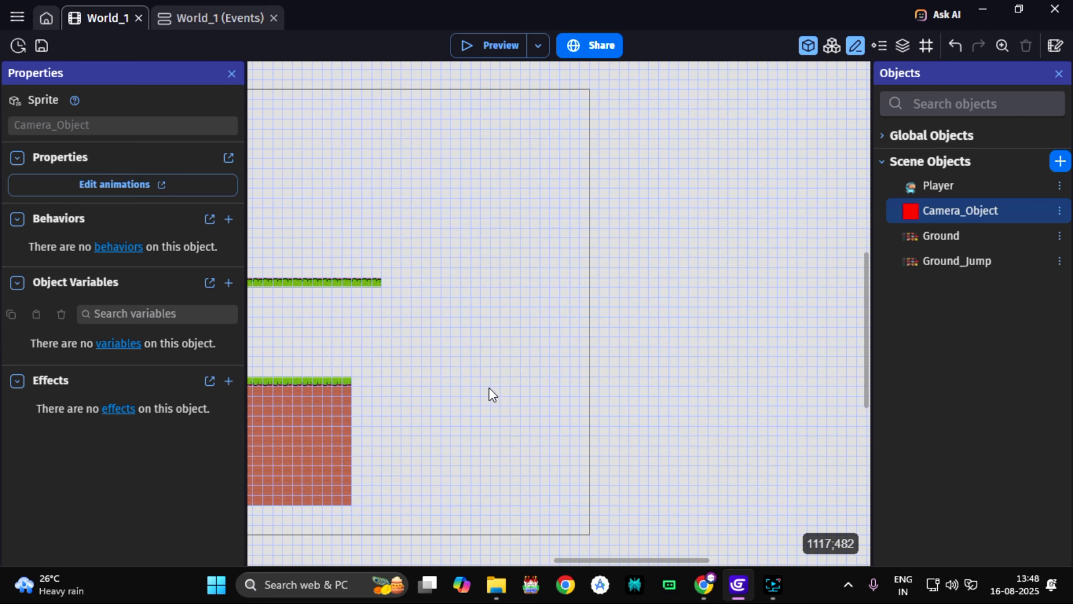
{"action": "left_click", "coordinate": [336, 425]}
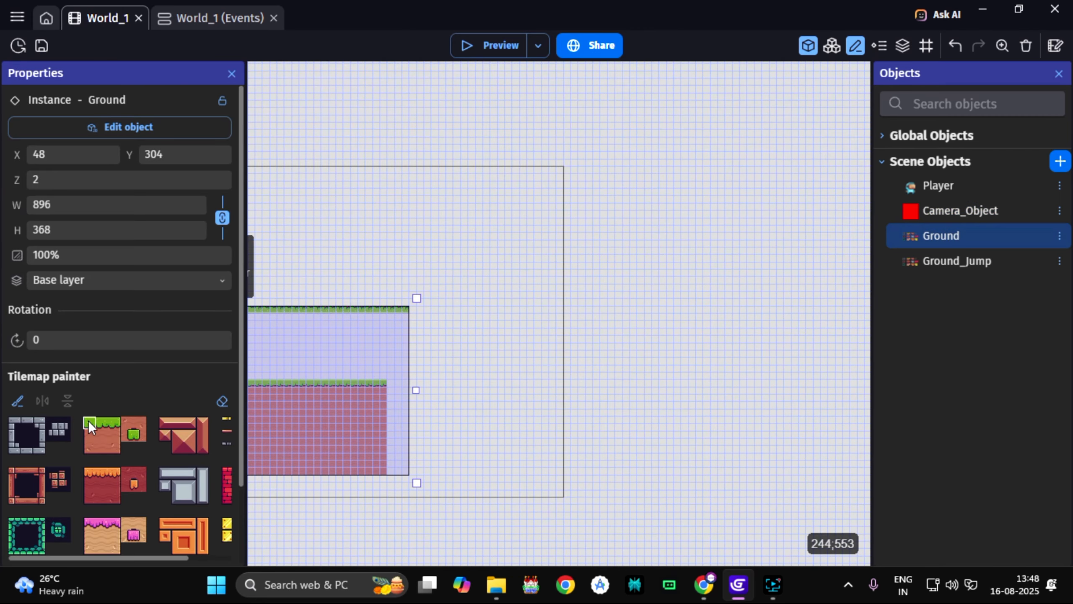
{"action": "left_click_drag", "start_coordinate": [88, 420], "coordinate": [119, 453]}
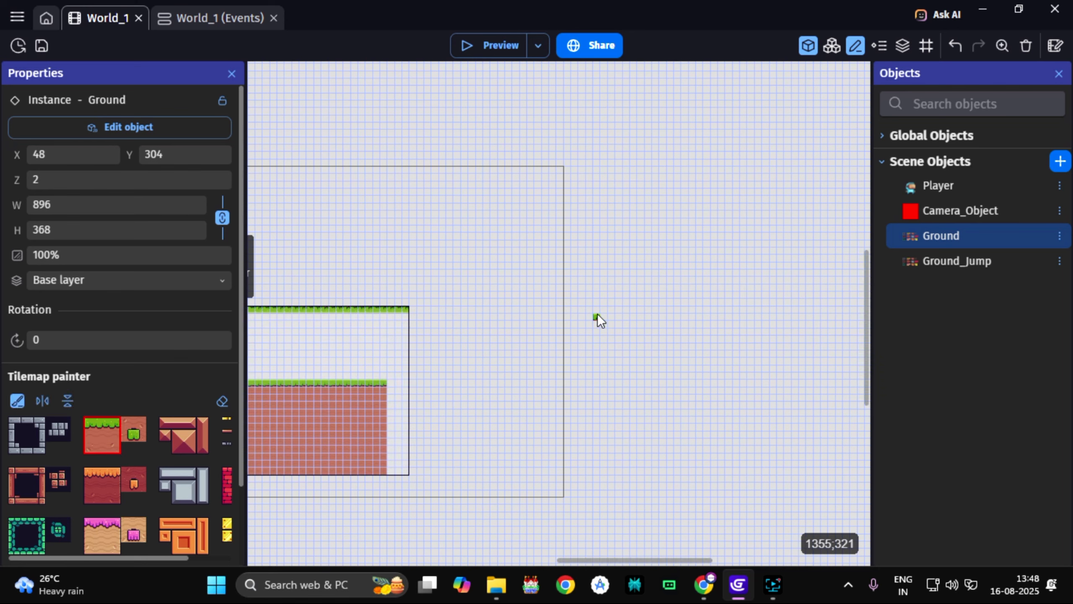
{"action": "mouse_move", "coordinate": [567, 302]}
{"action": "left_mouse_down"}
{"action": "mouse_move", "coordinate": [661, 390]}
{"action": "mouse_move", "coordinate": [844, 491]}
{"action": "mouse_move", "coordinate": [866, 449]}
{"action": "left_mouse_up"}
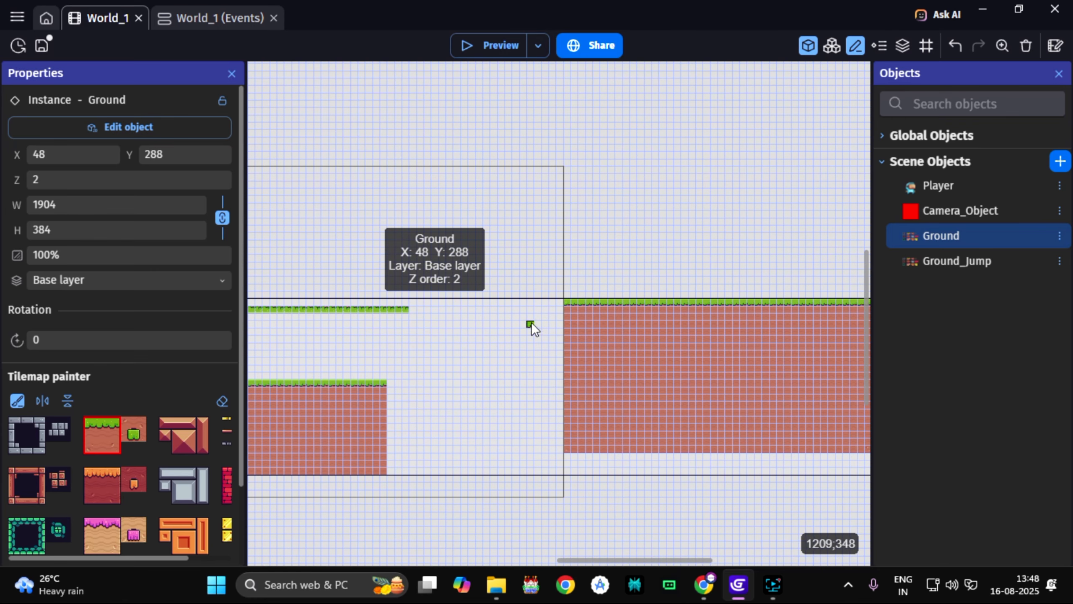
Extend the large dirt block leftward, then stretch the first Camera_Object across the player's starting ground, at X 48 and 848 wide.
{"action": "mouse_move", "coordinate": [498, 302]}
{"action": "left_mouse_down"}
{"action": "mouse_move", "coordinate": [556, 362]}
{"action": "mouse_move", "coordinate": [566, 452]}
{"action": "left_mouse_up"}
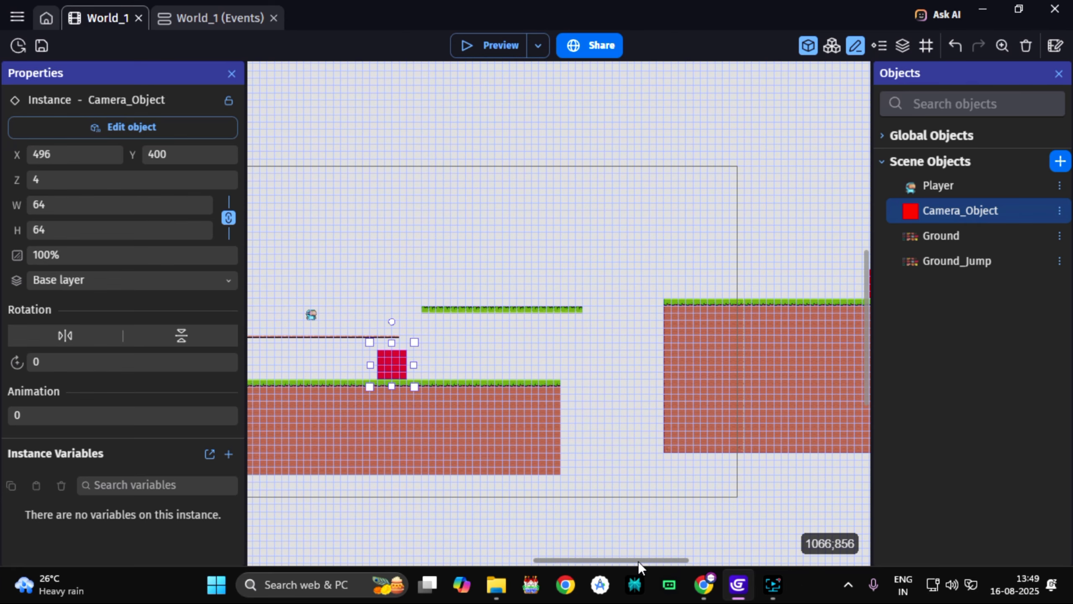
{"action": "left_click_drag", "start_coordinate": [638, 561], "coordinate": [613, 564]}
{"action": "left_click_drag", "start_coordinate": [571, 366], "coordinate": [757, 348]}
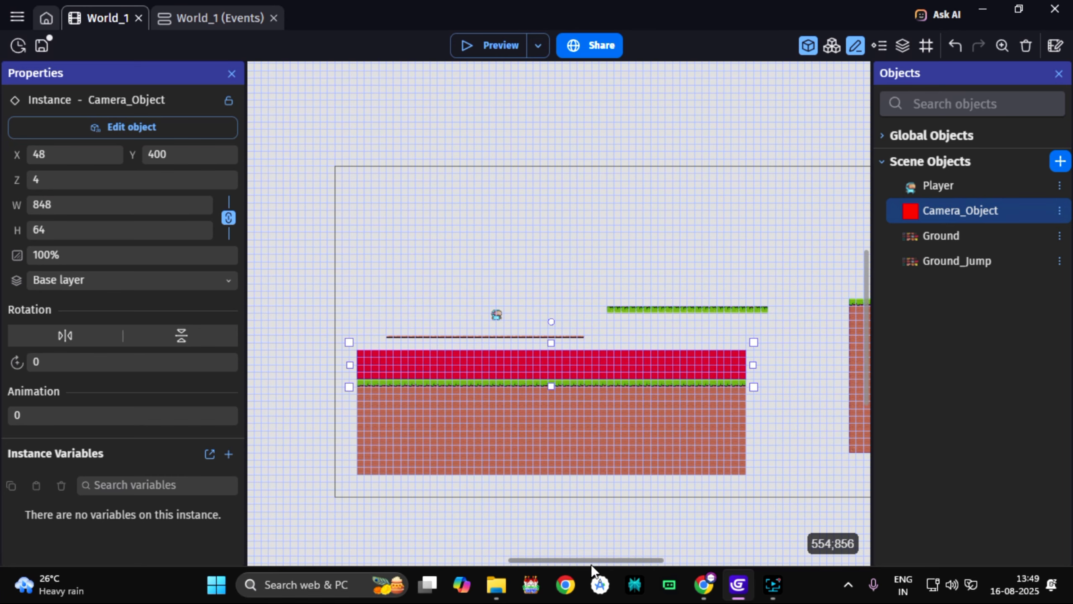
Stretch the second Camera_Object across the full top of the far dirt block, at X 1120 and 832 wide.
{"action": "left_click_drag", "start_coordinate": [588, 560], "coordinate": [641, 560]}
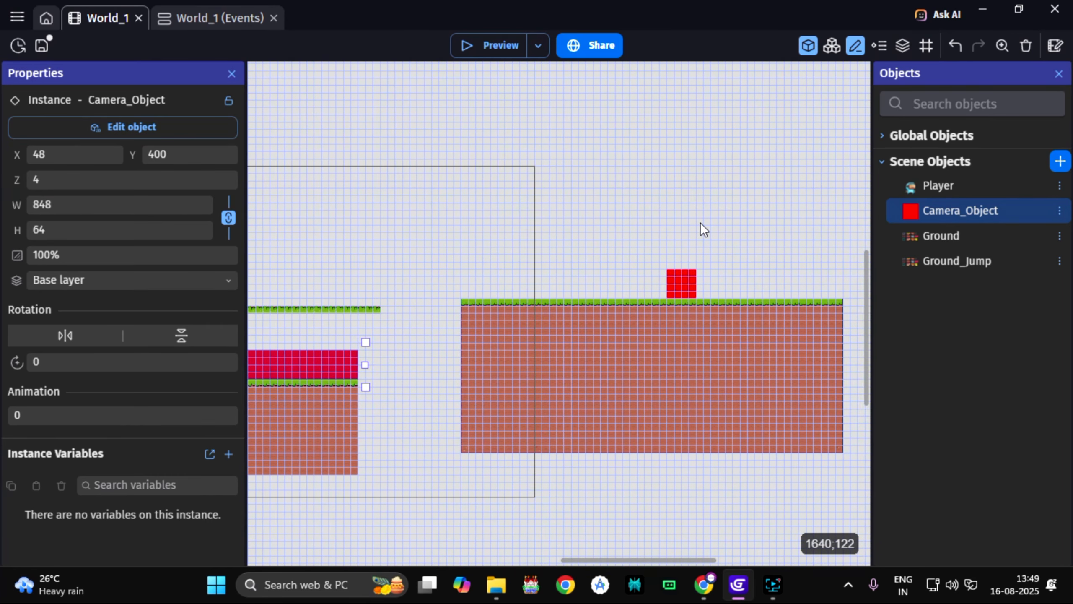
{"action": "left_click", "coordinate": [685, 285]}
{"action": "left_click_drag", "start_coordinate": [660, 284], "coordinate": [454, 290]}
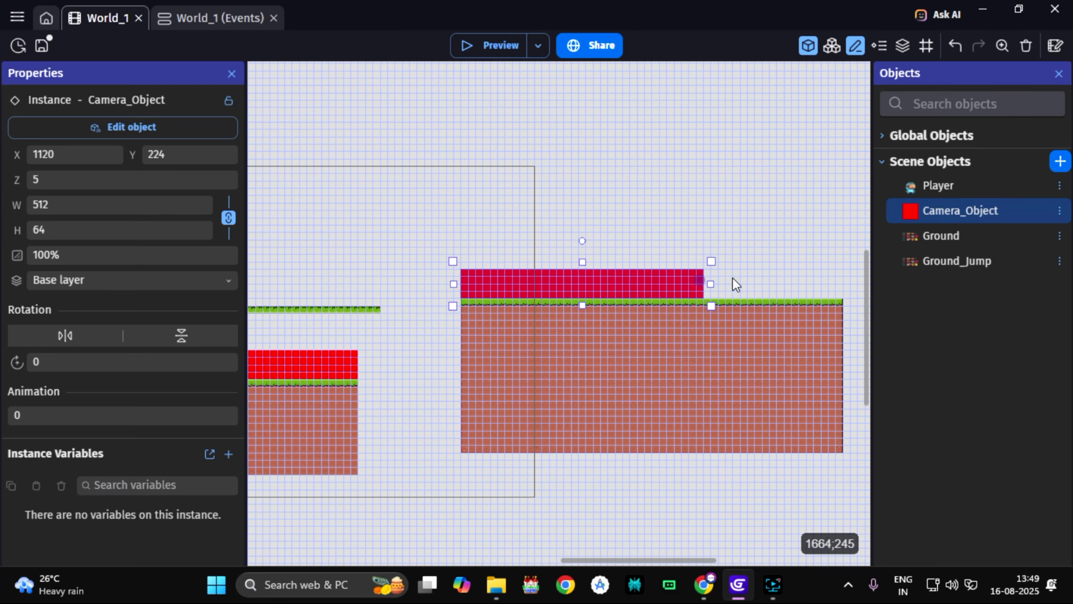
{"action": "left_click_drag", "start_coordinate": [704, 262], "coordinate": [850, 261]}
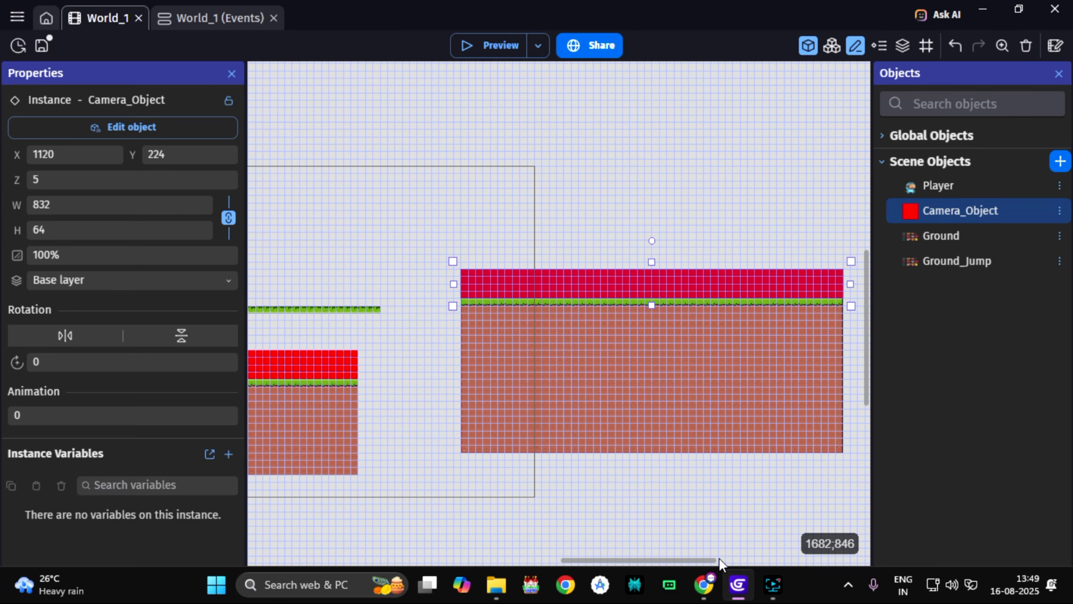
Paint a two-row grass strip on Ground, bridging the floating grass platform to the far dirt block, and save the project.
{"action": "left_click_drag", "start_coordinate": [704, 560], "coordinate": [672, 554]}
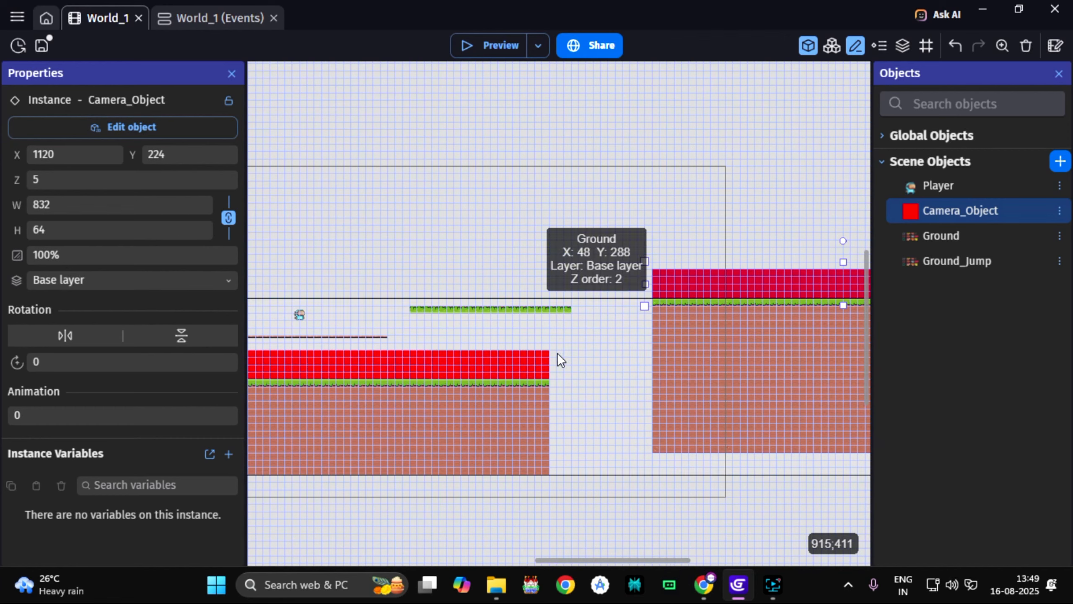
{"action": "left_click", "coordinate": [534, 304]}
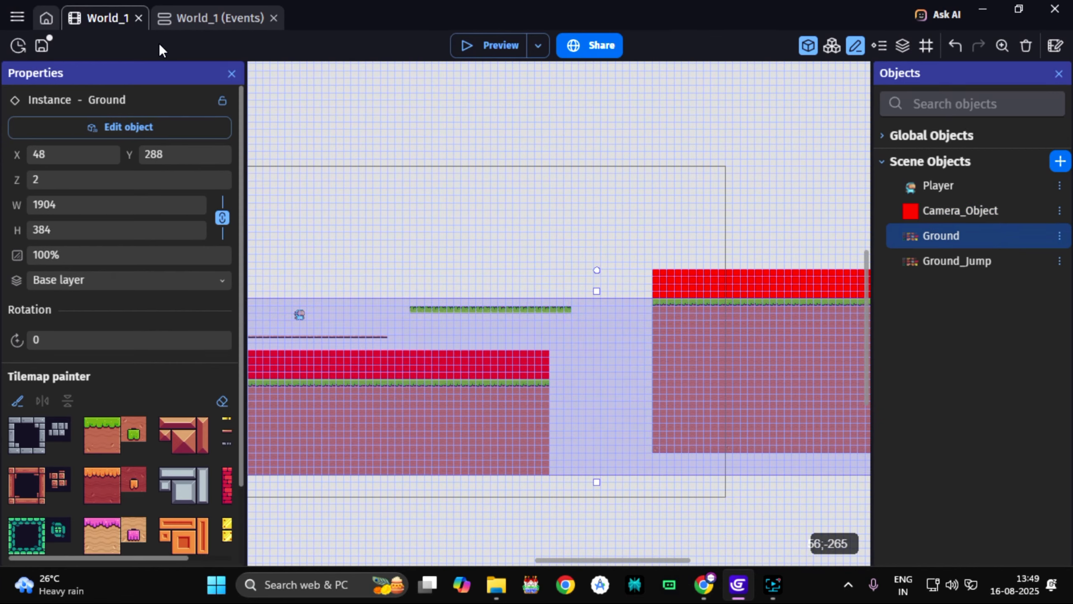
{"action": "left_click", "coordinate": [101, 420]}
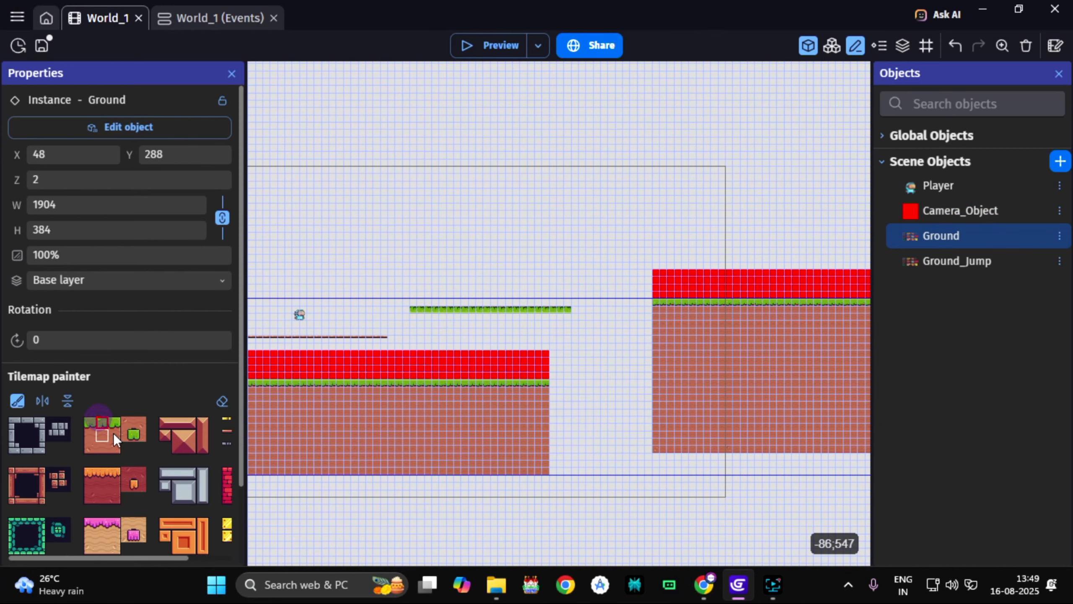
{"action": "left_click", "coordinate": [699, 382]}
{"action": "key", "text": "ctrl+z"}
{"action": "mouse_move", "coordinate": [574, 309]}
{"action": "left_mouse_down"}
{"action": "mouse_move", "coordinate": [657, 308]}
{"action": "mouse_move", "coordinate": [649, 305]}
{"action": "left_mouse_up"}
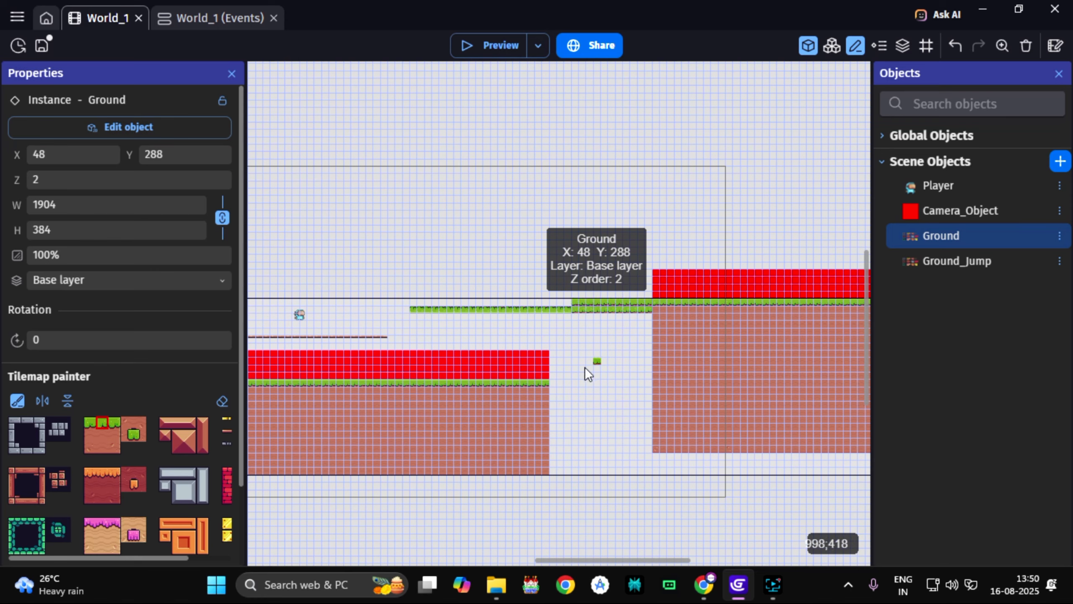
{"action": "key", "text": "ctrl+s"}
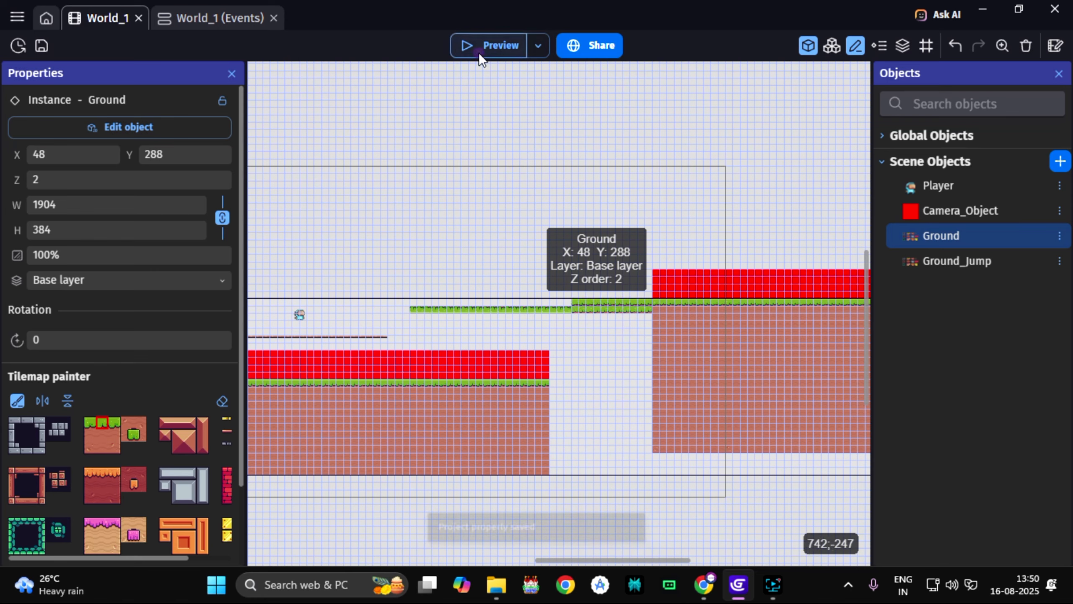
Preview the game, run the player to the right, and close the preview.
{"action": "left_click", "coordinate": [479, 52]}
{"action": "key", "text": "Right"}
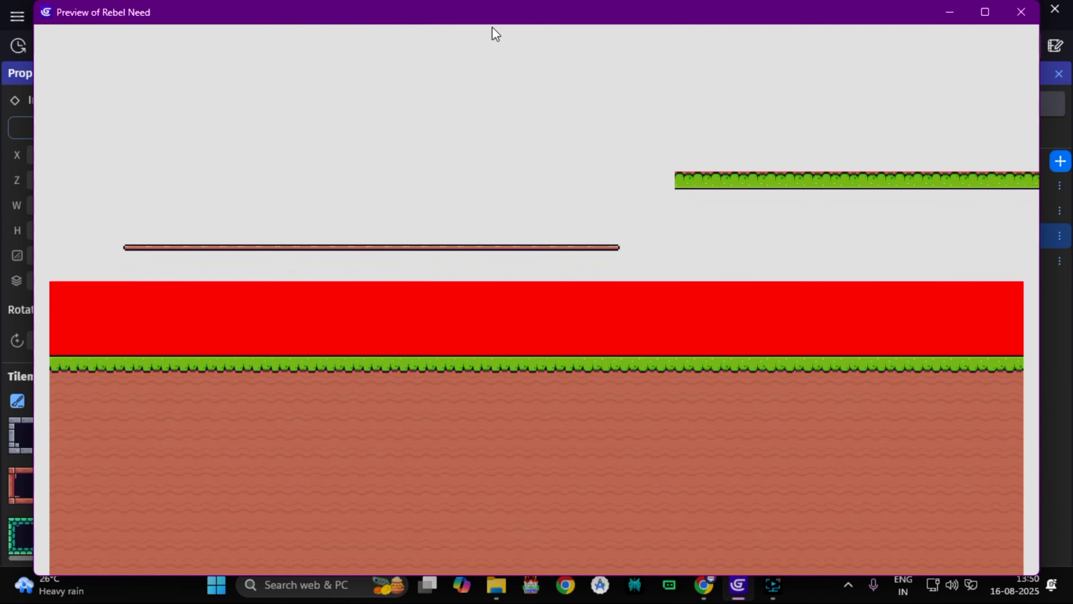
{"action": "left_click", "coordinate": [1021, 12]}
Add a Hide action for Camera_Object to the "At the beginning of the scene" event.
{"action": "left_click", "coordinate": [181, 21]}
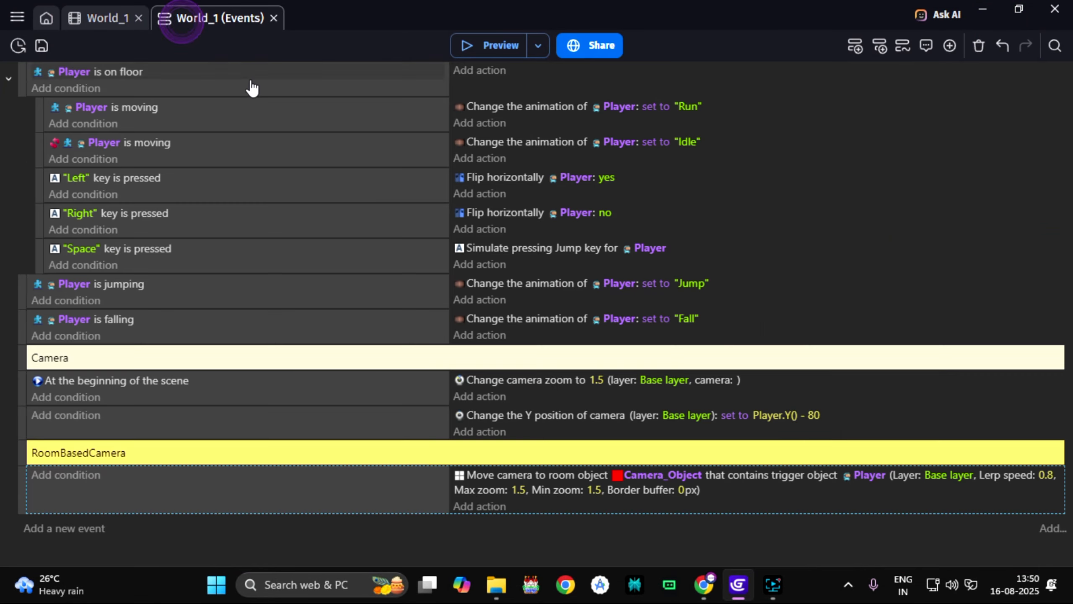
{"action": "left_click", "coordinate": [476, 397]}
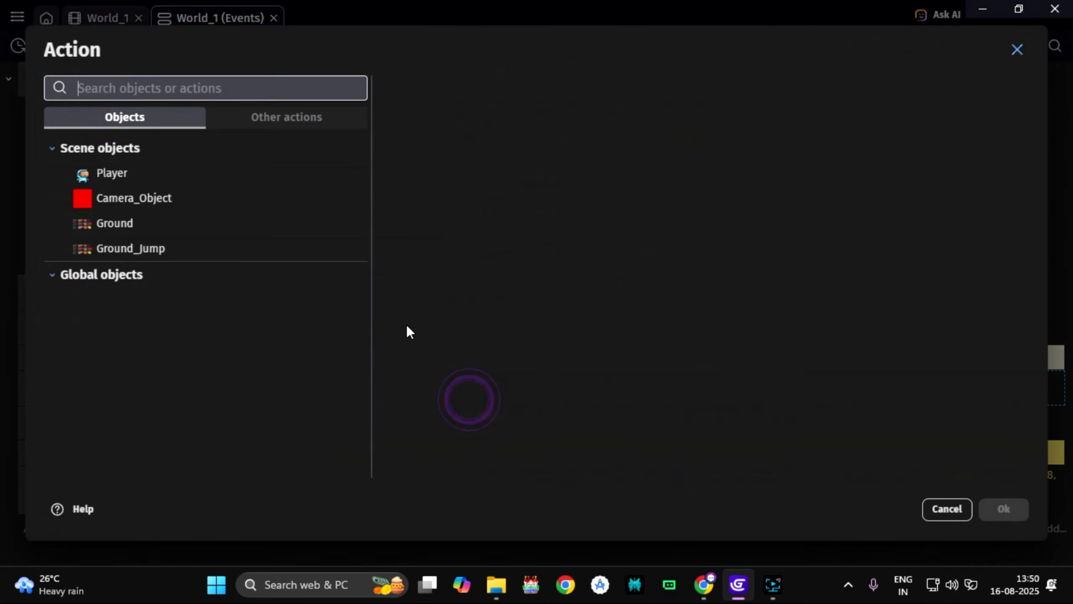
{"action": "left_click", "coordinate": [167, 197]}
{"action": "left_click", "coordinate": [455, 93]}
{"action": "type", "text": "hide"}
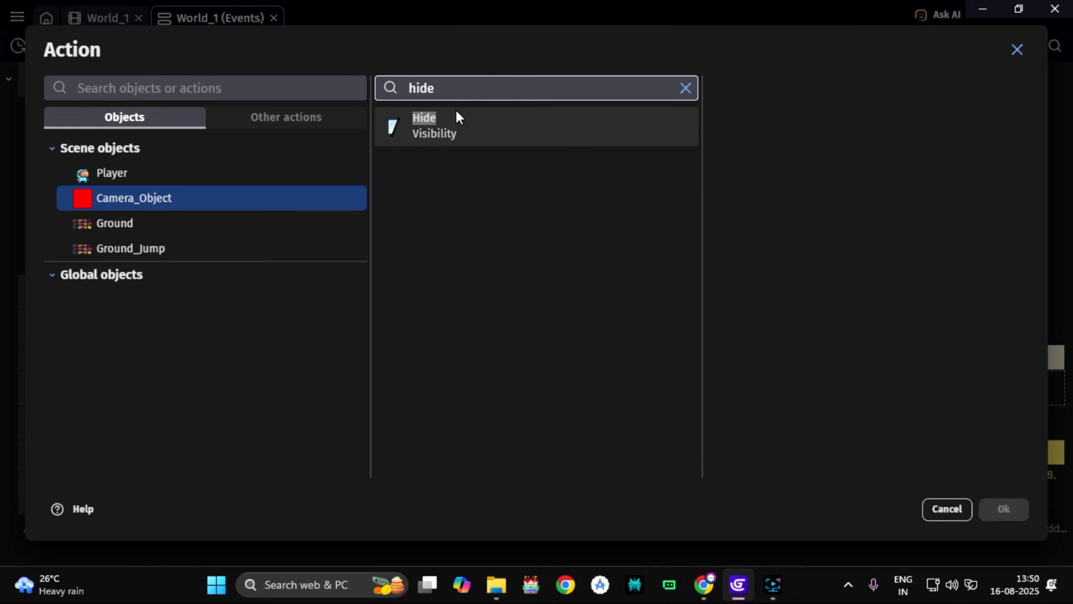
{"action": "left_click", "coordinate": [457, 110]}
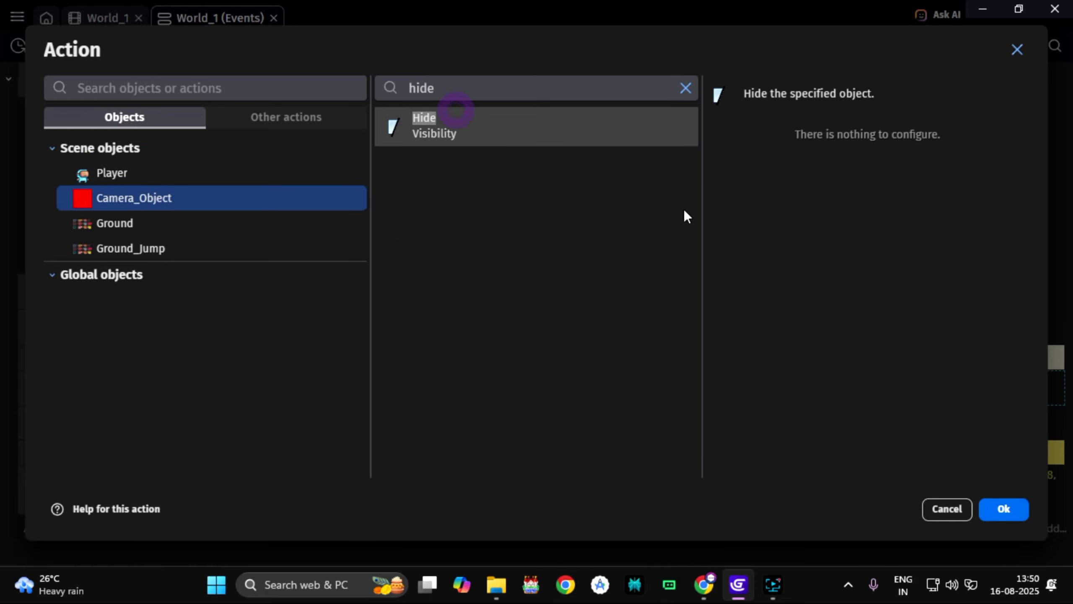
{"action": "left_click", "coordinate": [1019, 514]}
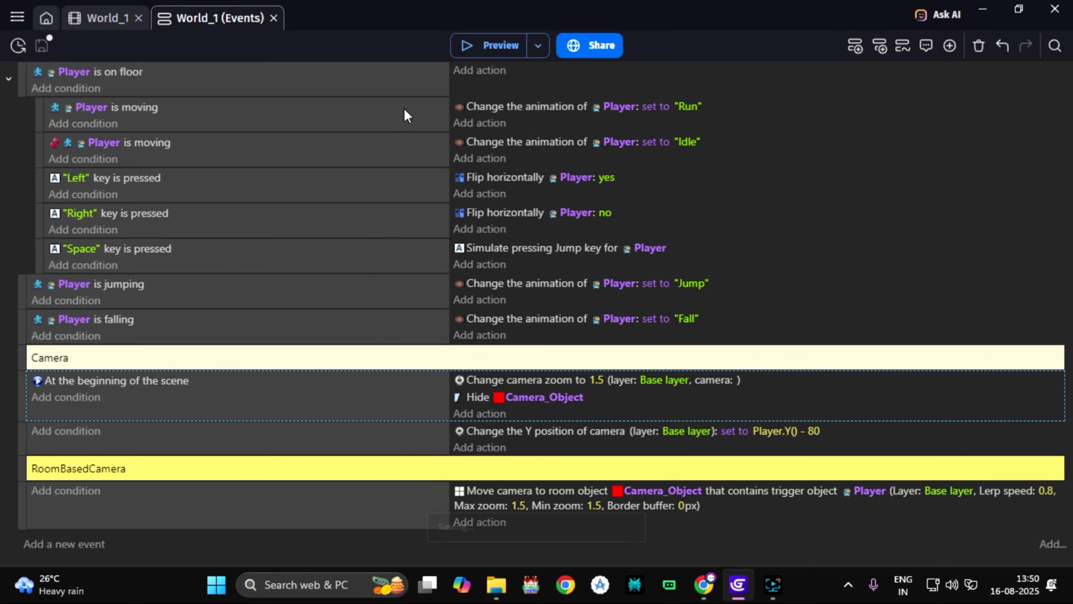
Test the room-based camera in a preview by running and jumping the player from the first room to the second, then close it.
{"action": "left_click", "coordinate": [488, 43]}
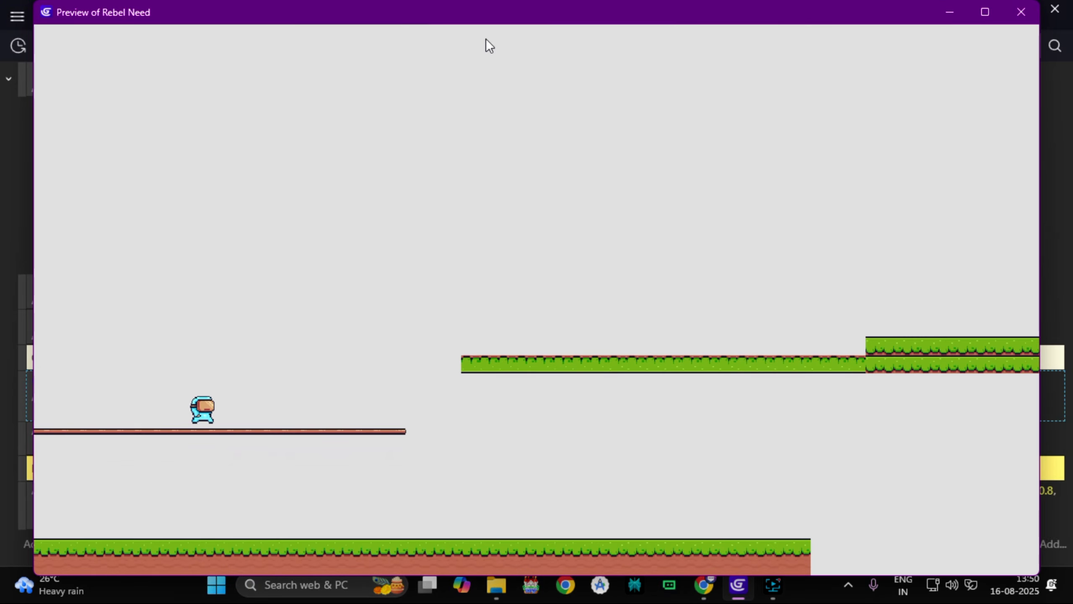
{"action": "key", "text": "Left"}
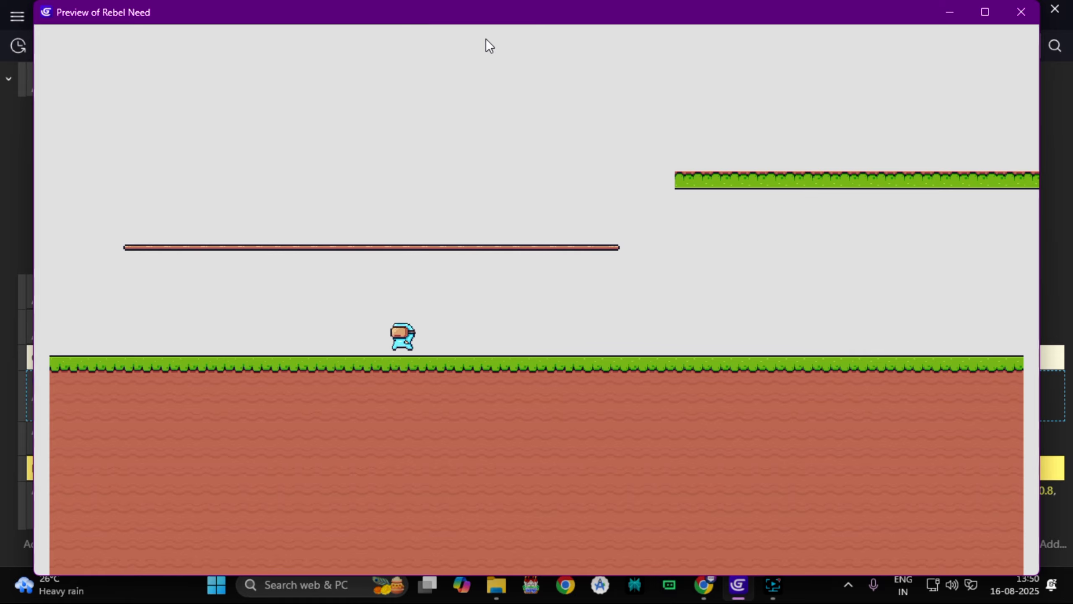
{"action": "key", "text": "Right"}
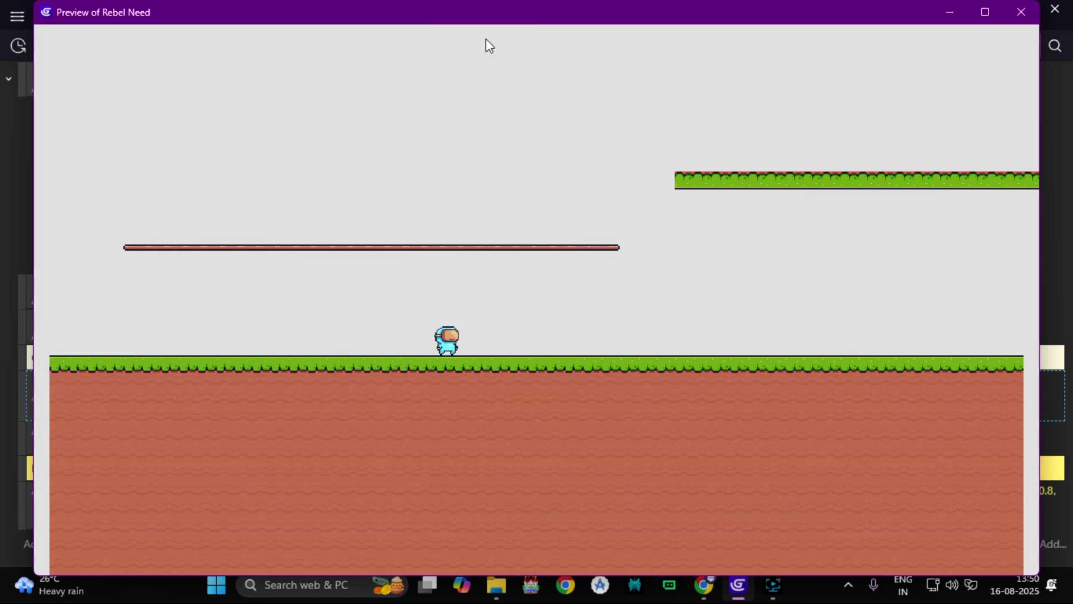
{"action": "key", "text": "space"}
{"action": "key", "text": "Right"}
{"action": "key", "text": "space"}
{"action": "key", "text": "Right"}
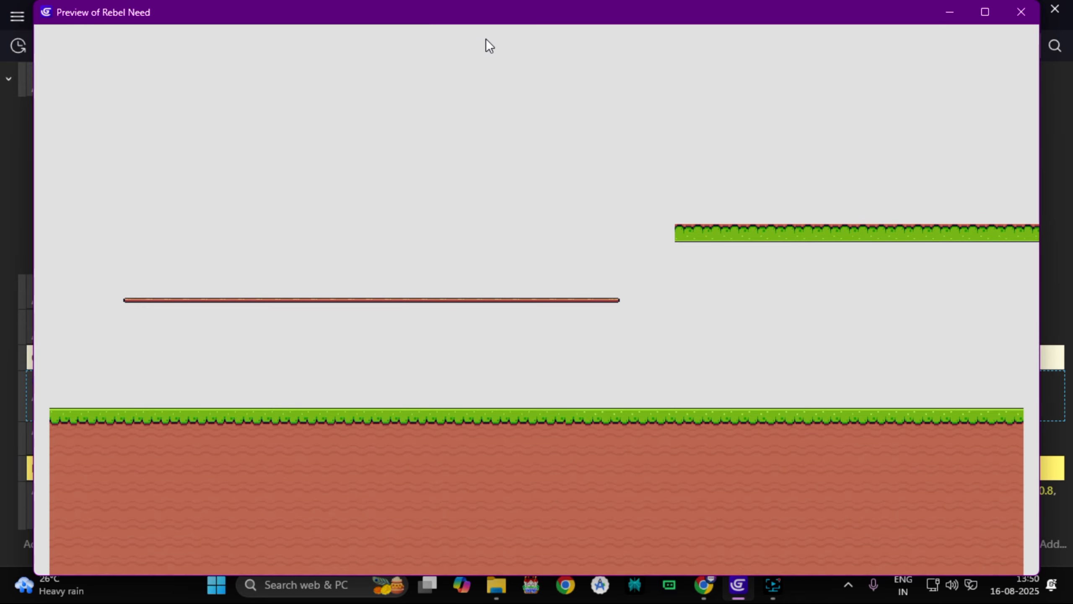
{"action": "key", "text": "Right"}
{"action": "key", "text": "Right"}
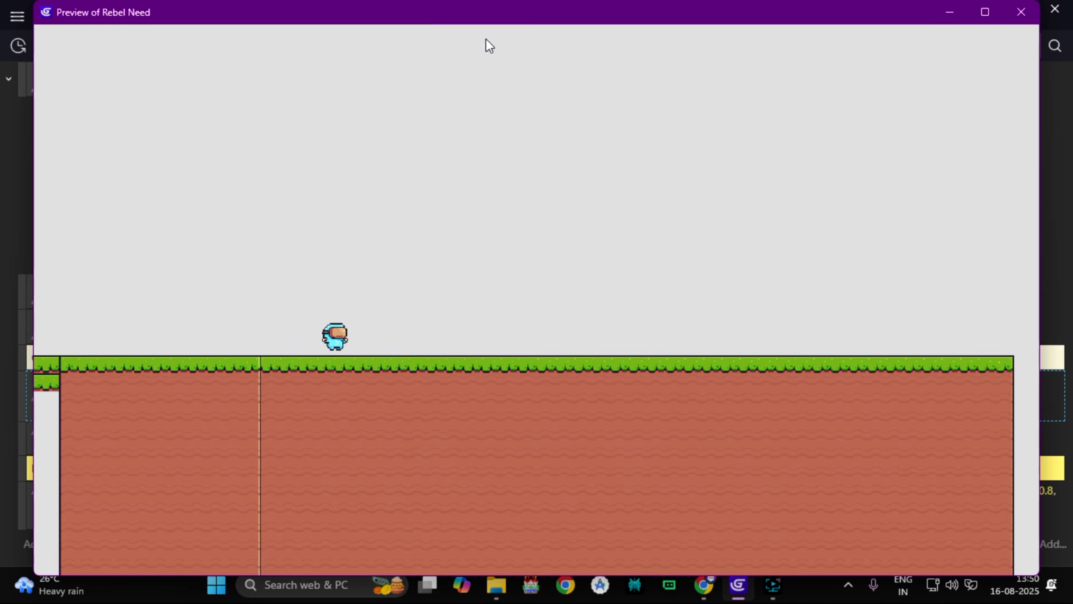
{"action": "left_click", "coordinate": [1022, 13]}
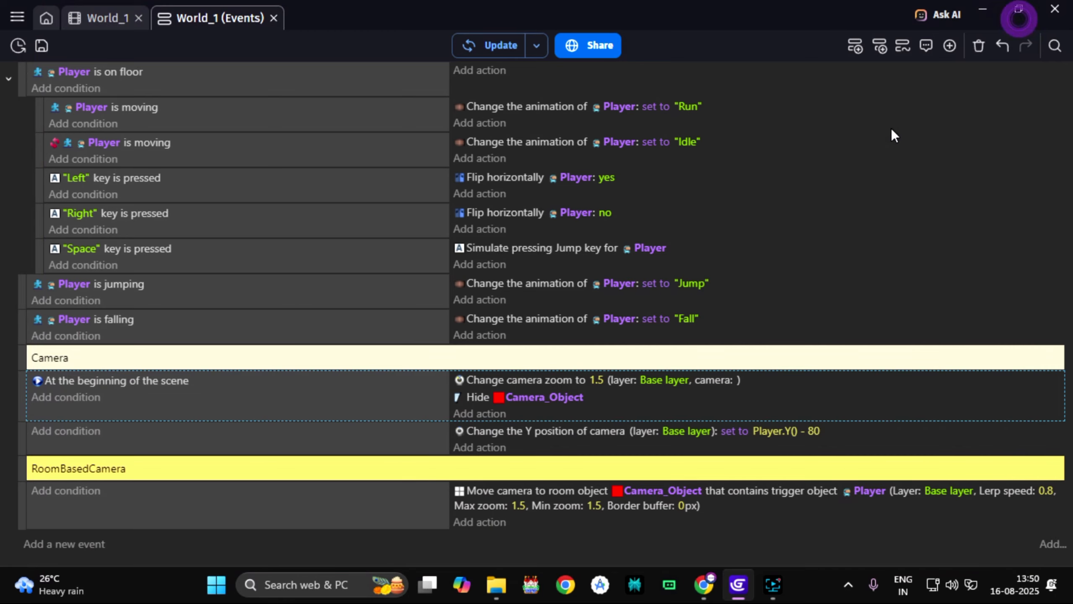
Return to the World_1 scene and preview the player crossing the grass bridge into the second room, then close the preview.
{"action": "left_click", "coordinate": [102, 17]}
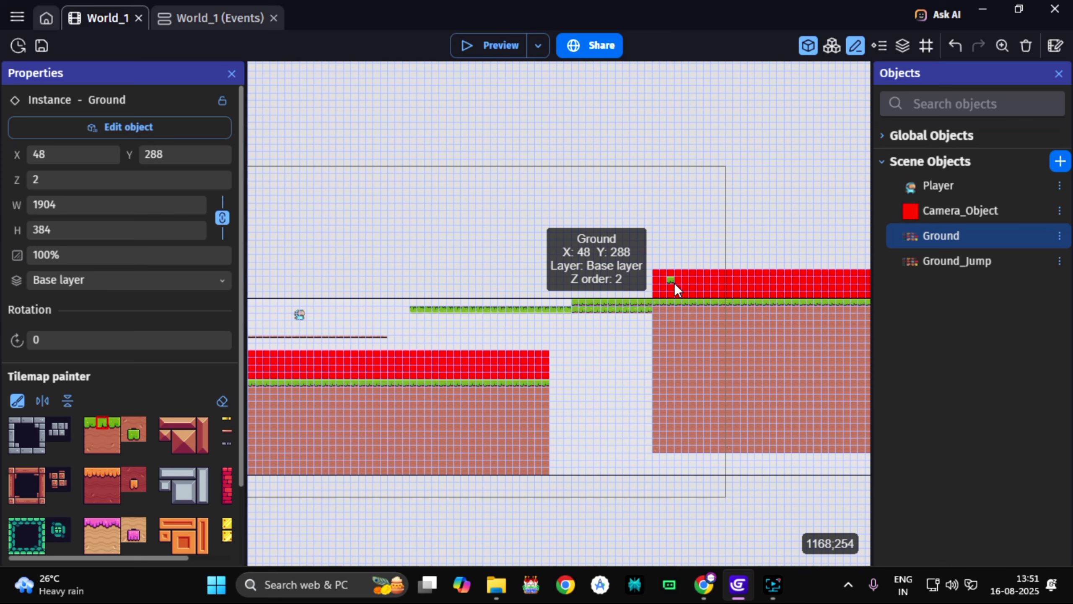
{"action": "left_click", "coordinate": [497, 39]}
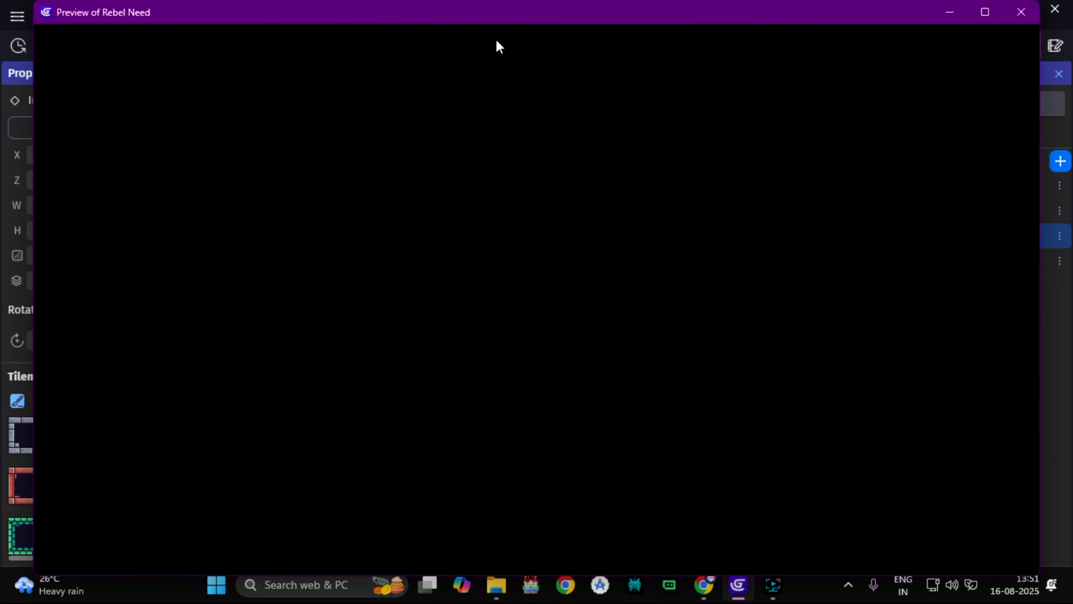
{"action": "key", "text": "Right"}
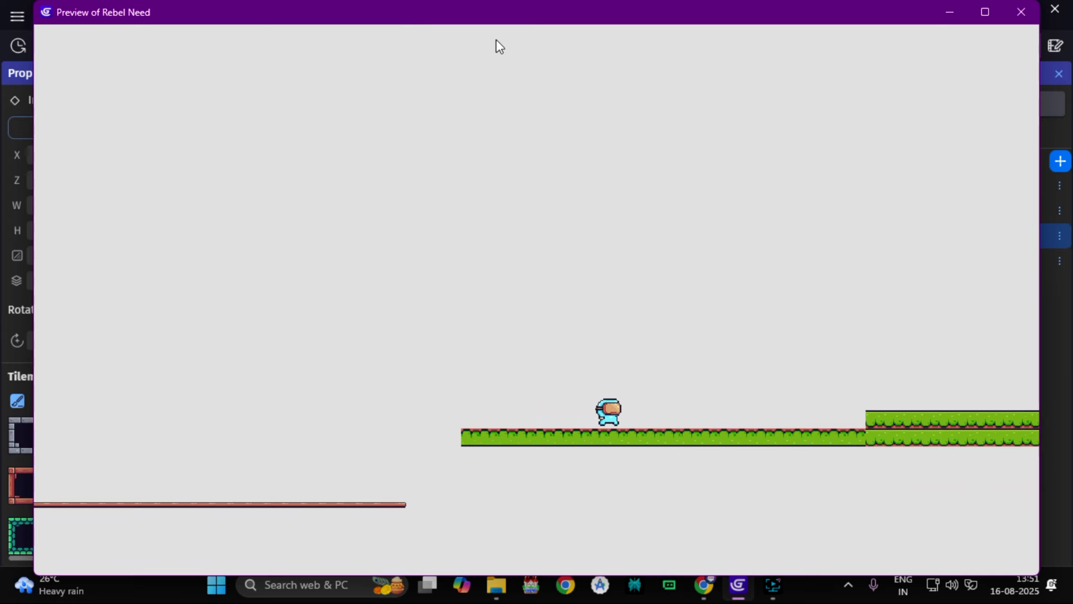
{"action": "key", "text": "space"}
{"action": "key", "text": "Right"}
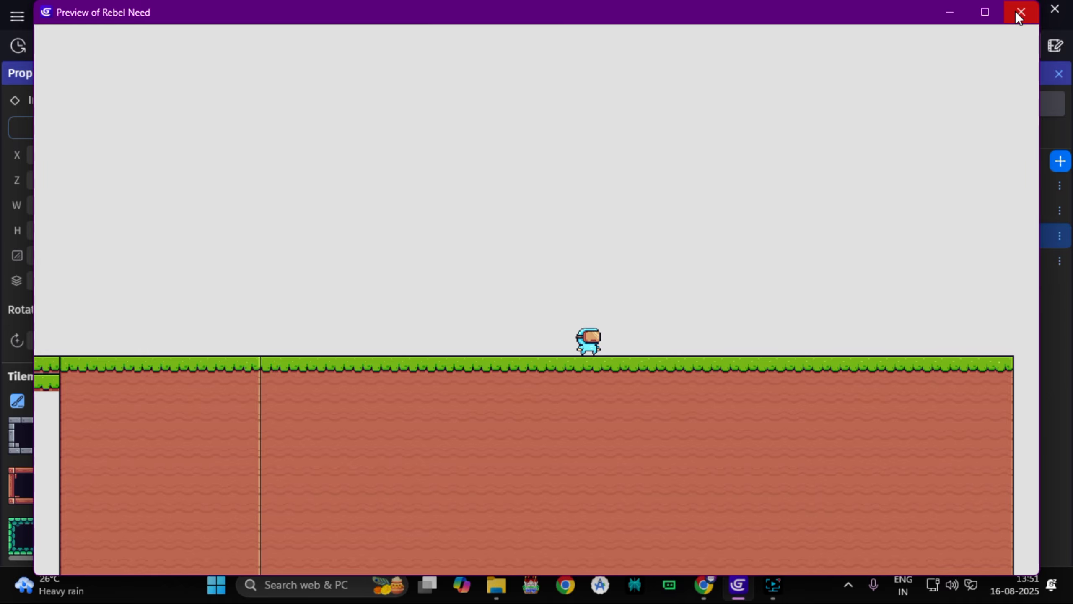
{"action": "left_click", "coordinate": [1031, 14]}
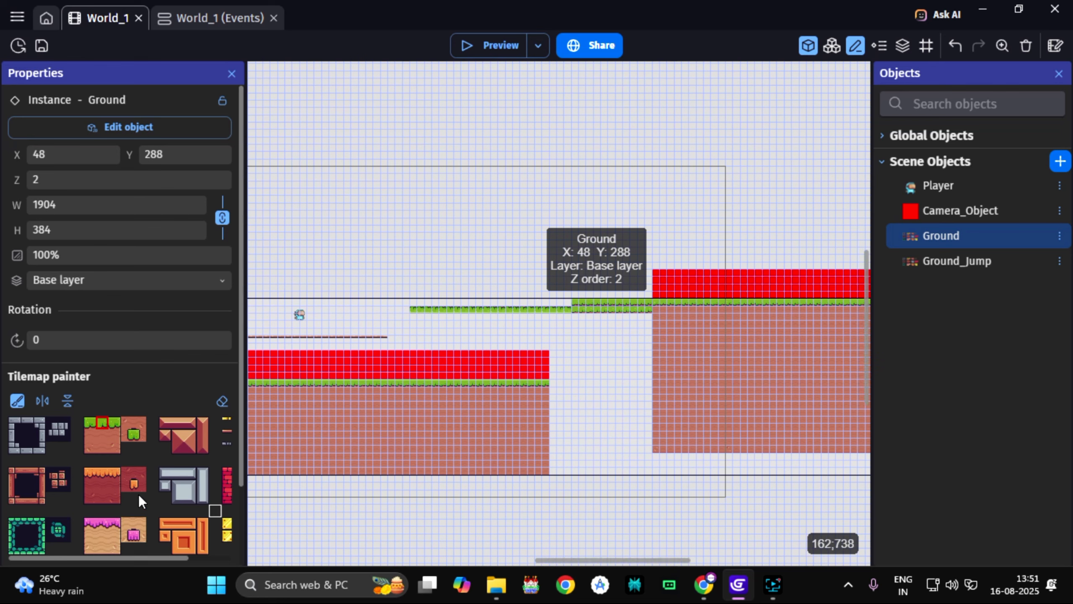
Fill the gap between the two ground blocks with dirt tiles, top it with a row of grass tiles, and save the project.
{"action": "left_click", "coordinate": [100, 437]}
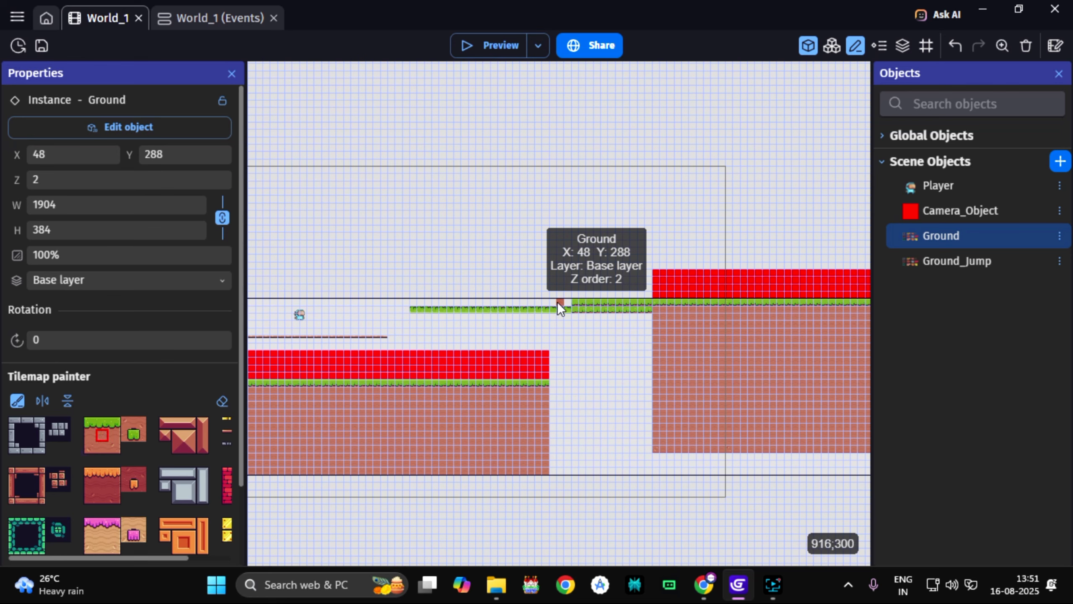
{"action": "mouse_move", "coordinate": [553, 301]}
{"action": "left_mouse_down"}
{"action": "mouse_move", "coordinate": [664, 352]}
{"action": "mouse_move", "coordinate": [649, 474]}
{"action": "left_mouse_up"}
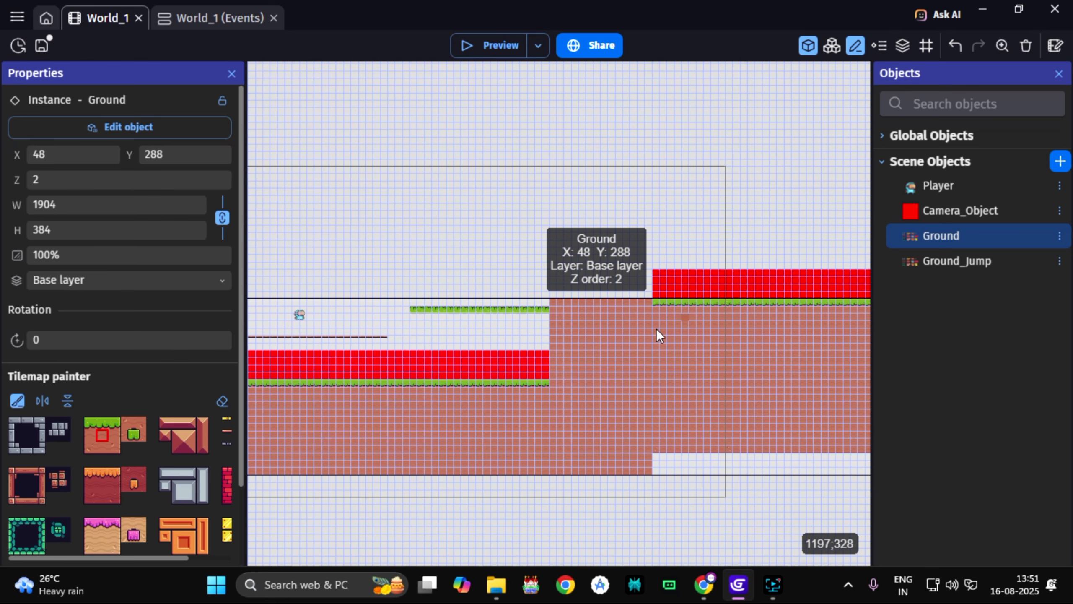
{"action": "left_click", "coordinate": [93, 420]}
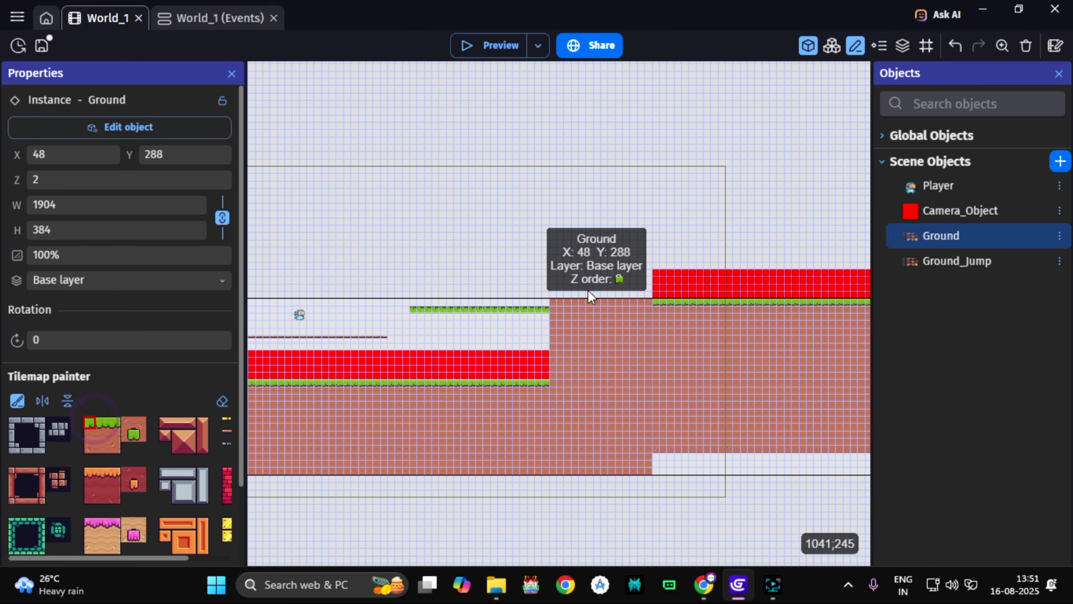
{"action": "left_click_drag", "start_coordinate": [593, 295], "coordinate": [651, 296]}
{"action": "key", "text": "ctrl+s"}
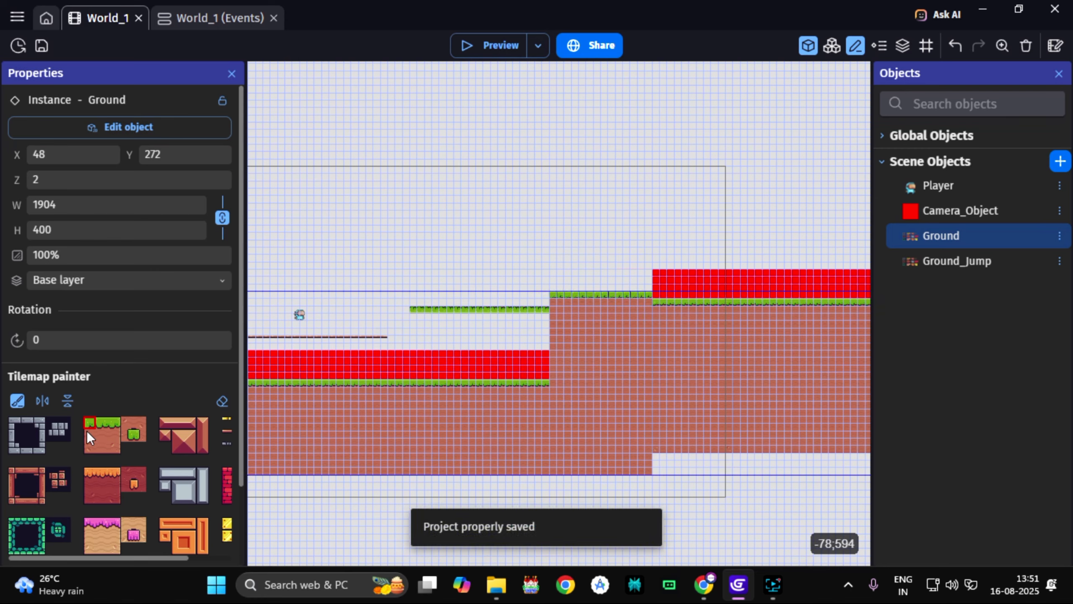
Select the second room's Camera_Object, shift it leftward over the newly filled ground, and save the project.
{"action": "left_click", "coordinate": [85, 428]}
{"action": "left_click", "coordinate": [700, 281]}
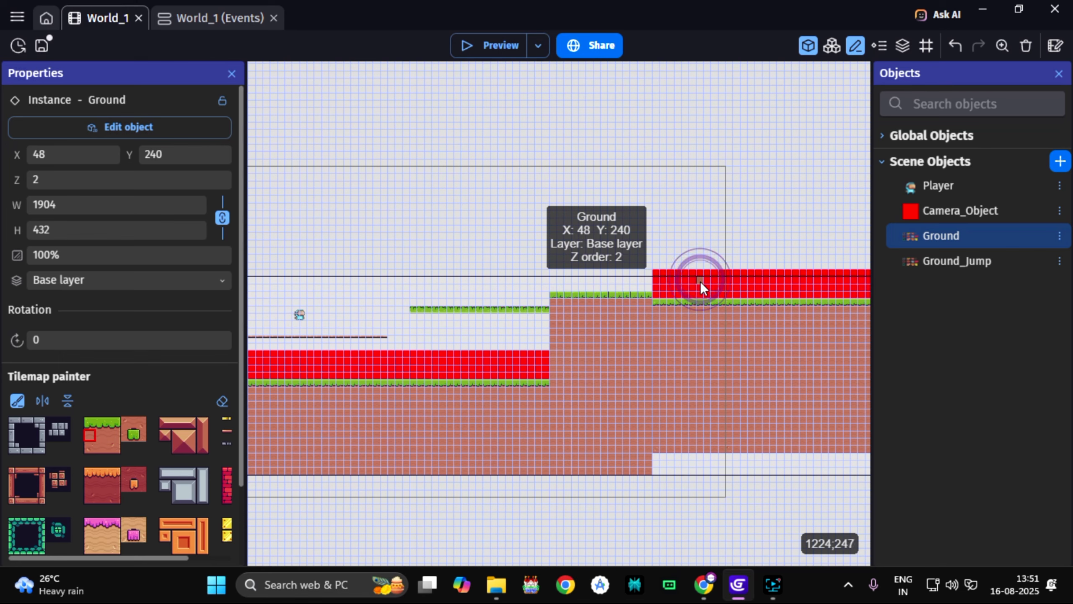
{"action": "left_click", "coordinate": [951, 210]}
{"action": "left_click", "coordinate": [706, 275]}
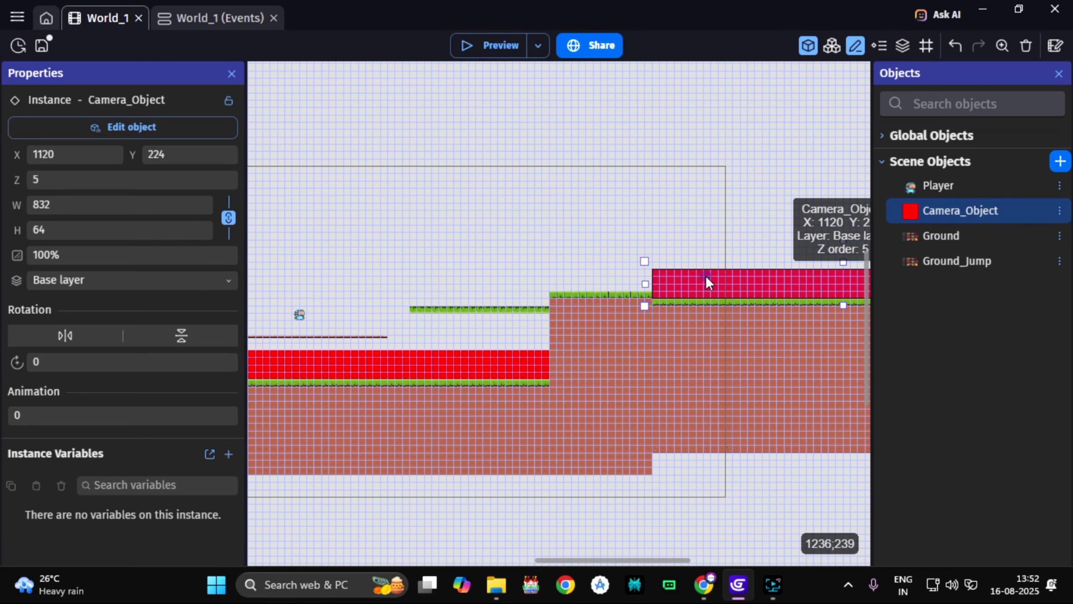
{"action": "left_click_drag", "start_coordinate": [694, 278], "coordinate": [612, 275]}
{"action": "key", "text": "ctrl+s"}
Preview the scene, run and jump the player into the second room and back leftward, and close the preview.
{"action": "left_click", "coordinate": [494, 54]}
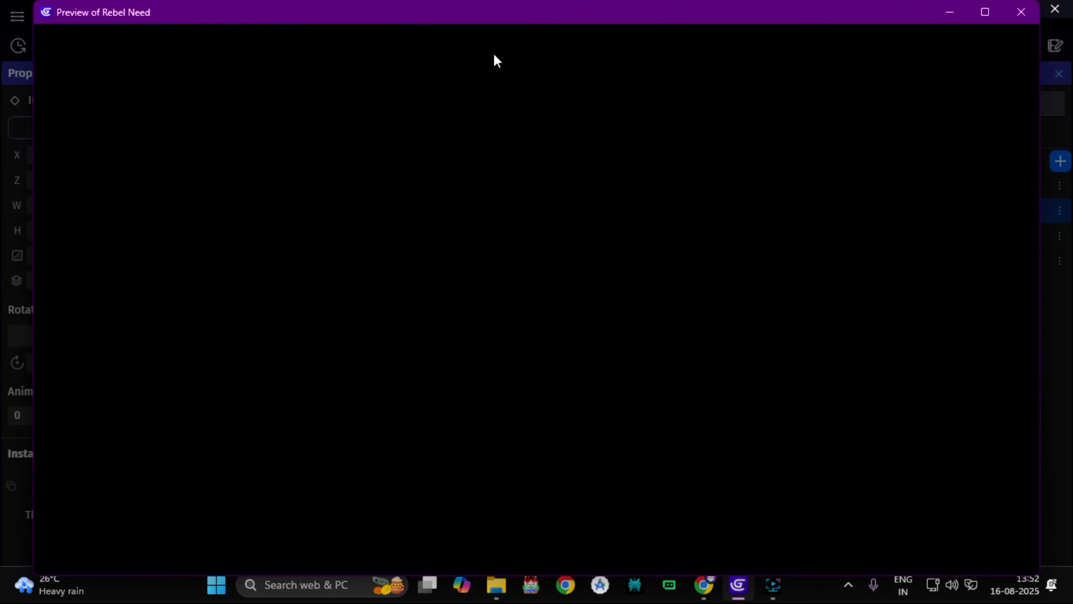
{"action": "key", "text": "Right"}
{"action": "key", "text": "space"}
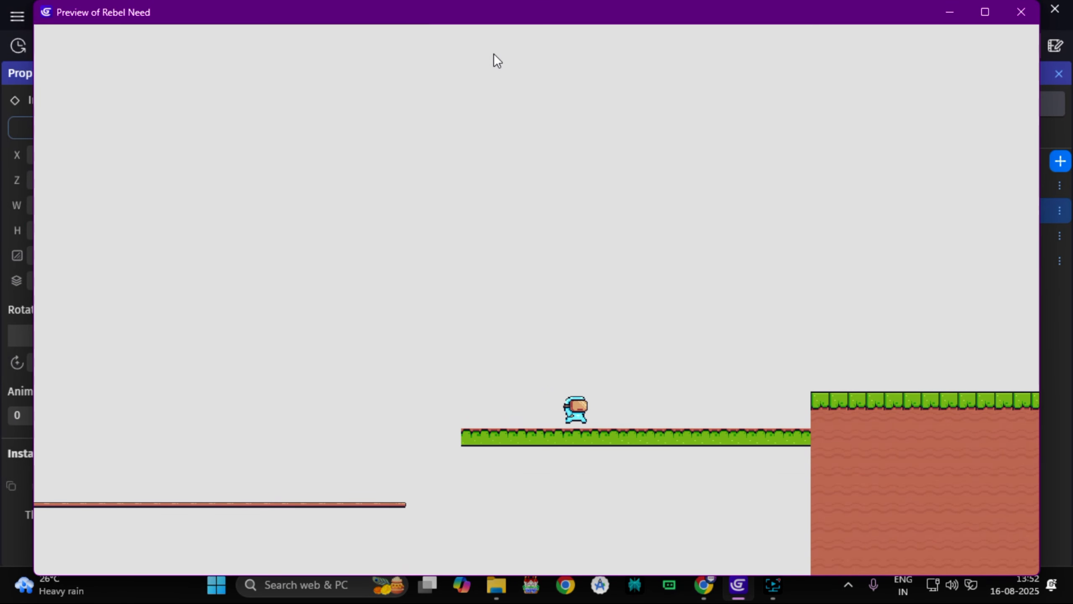
{"action": "key", "text": "space"}
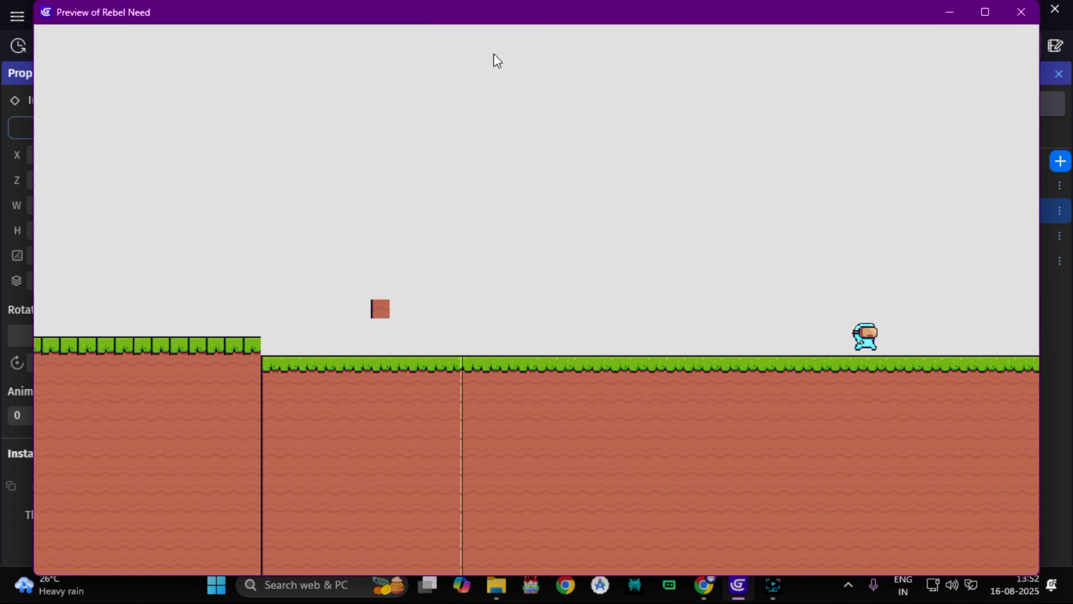
{"action": "key", "text": "Left"}
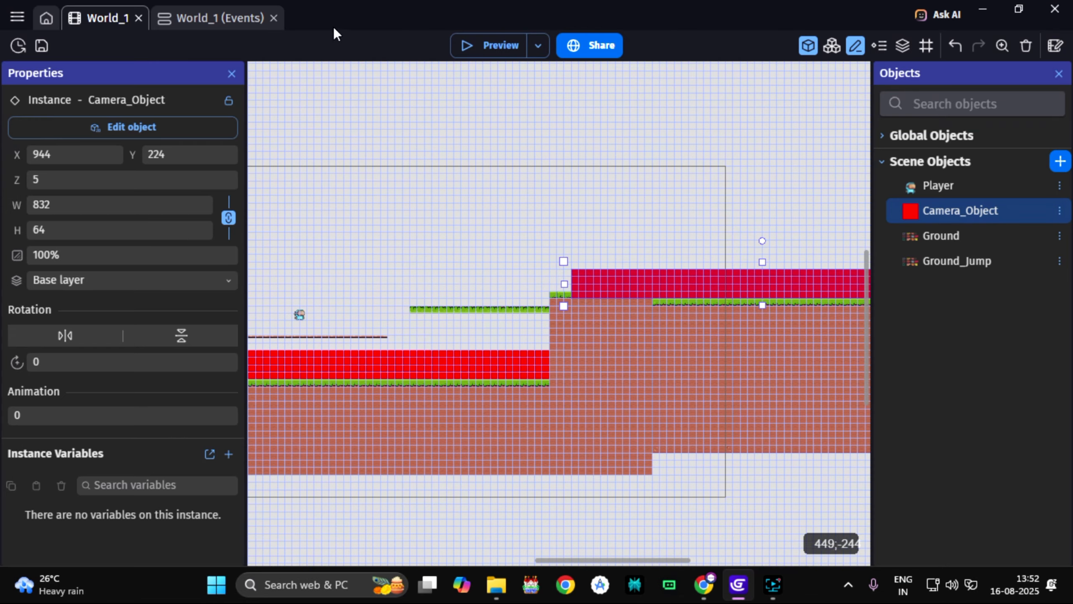
In the World_1 events, set the Lerp speed of the room-based camera action to 0.2 and save the project.
{"action": "left_click", "coordinate": [206, 13]}
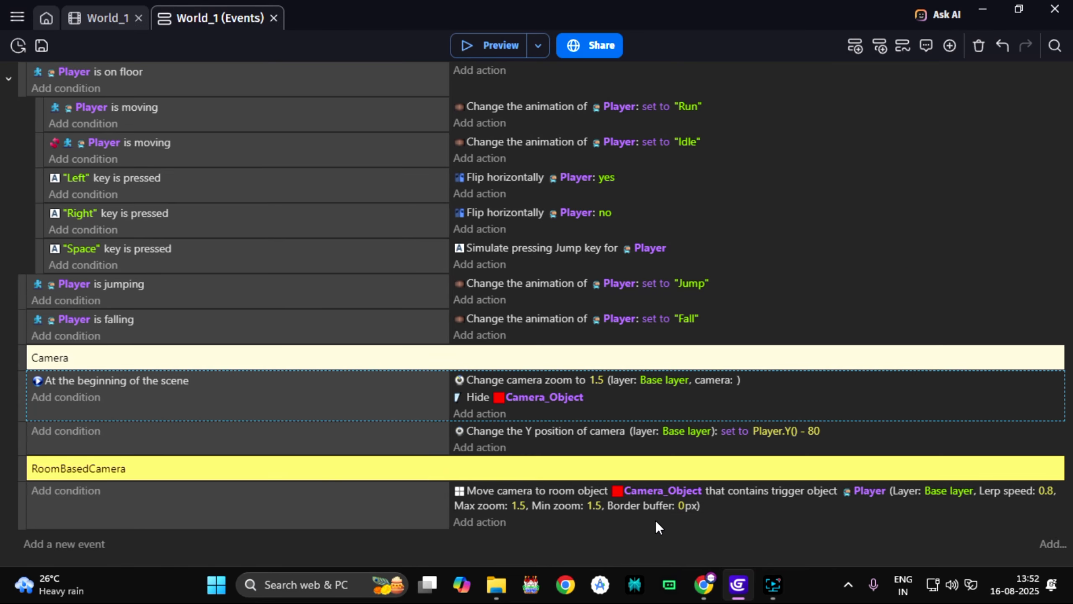
{"action": "left_click", "coordinate": [1049, 492]}
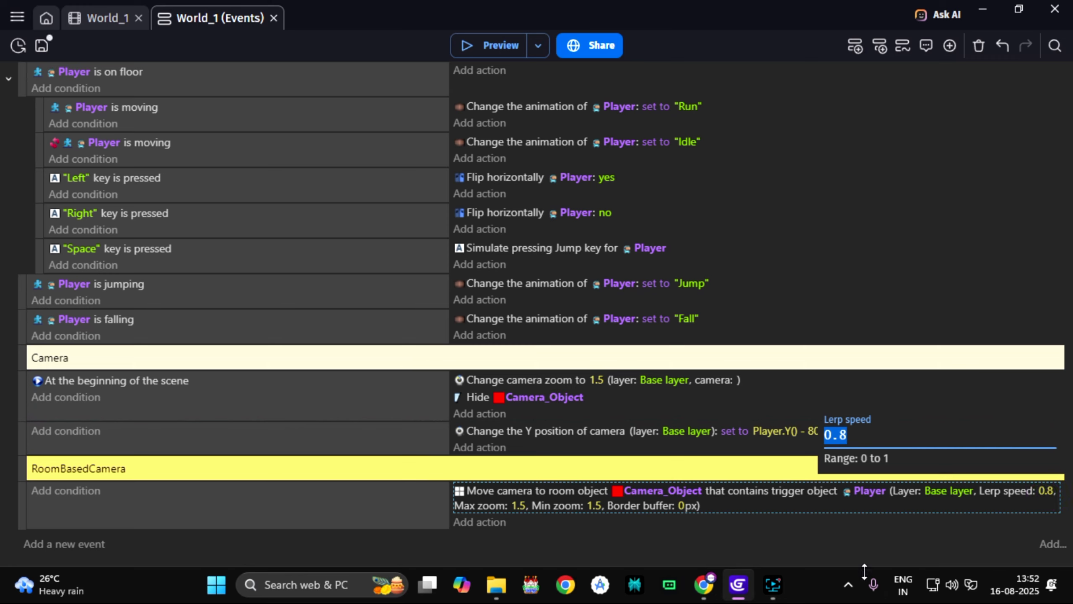
{"action": "type", "text": "0.2"}
{"action": "left_click", "coordinate": [847, 519]}
{"action": "key", "text": "ctrl+s"}
Test the new camera lerp speed in a preview by moving the player into the second room, close it, and return to the World_1 scene.
{"action": "left_click", "coordinate": [477, 52]}
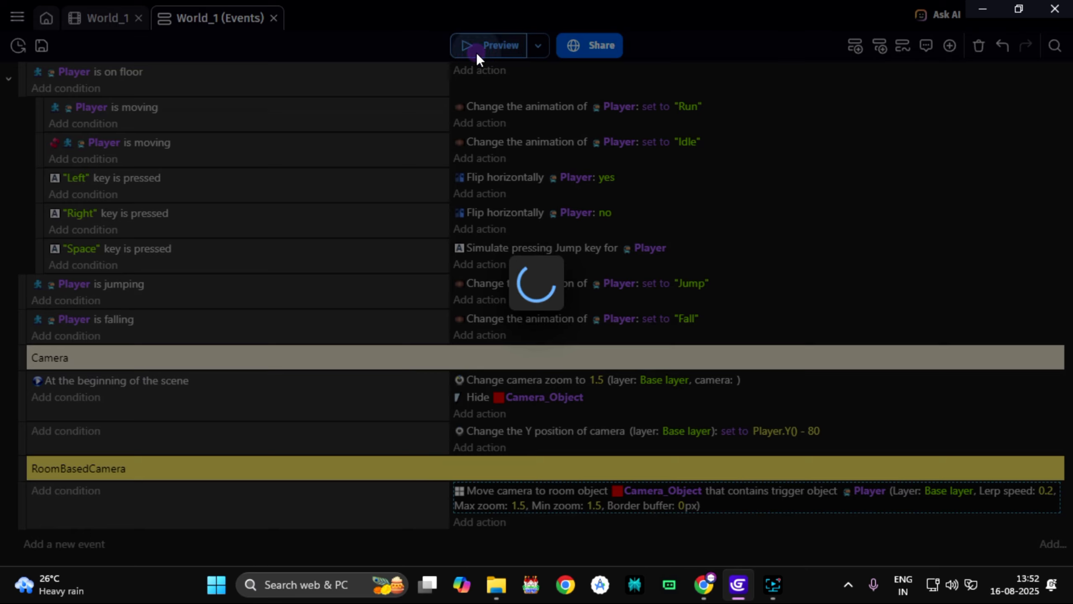
{"action": "key", "text": "Right"}
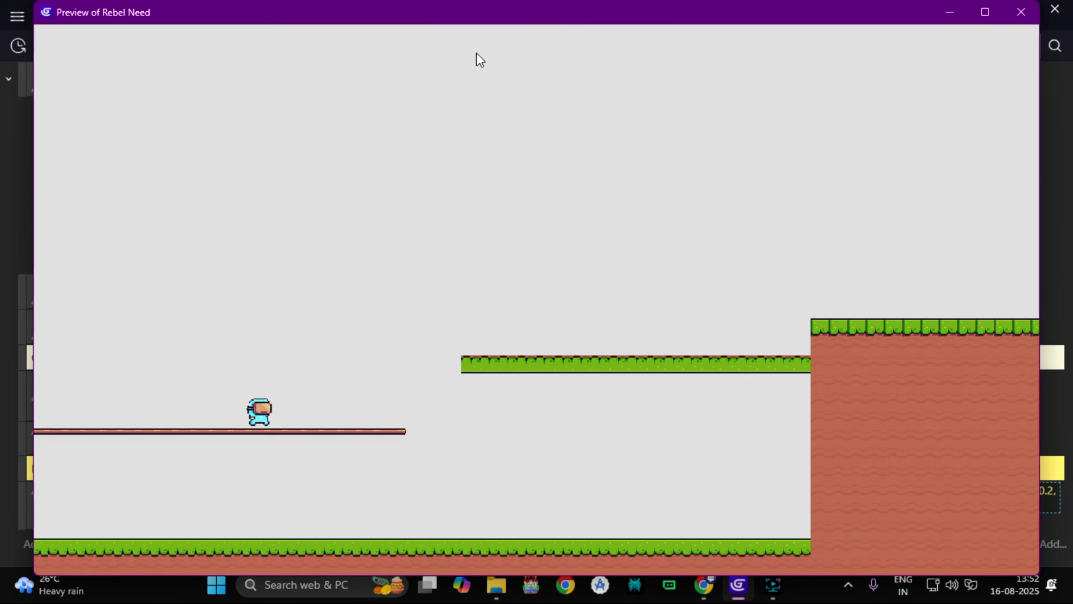
{"action": "key", "text": "space"}
{"action": "key", "text": "Right"}
{"action": "key", "text": "space"}
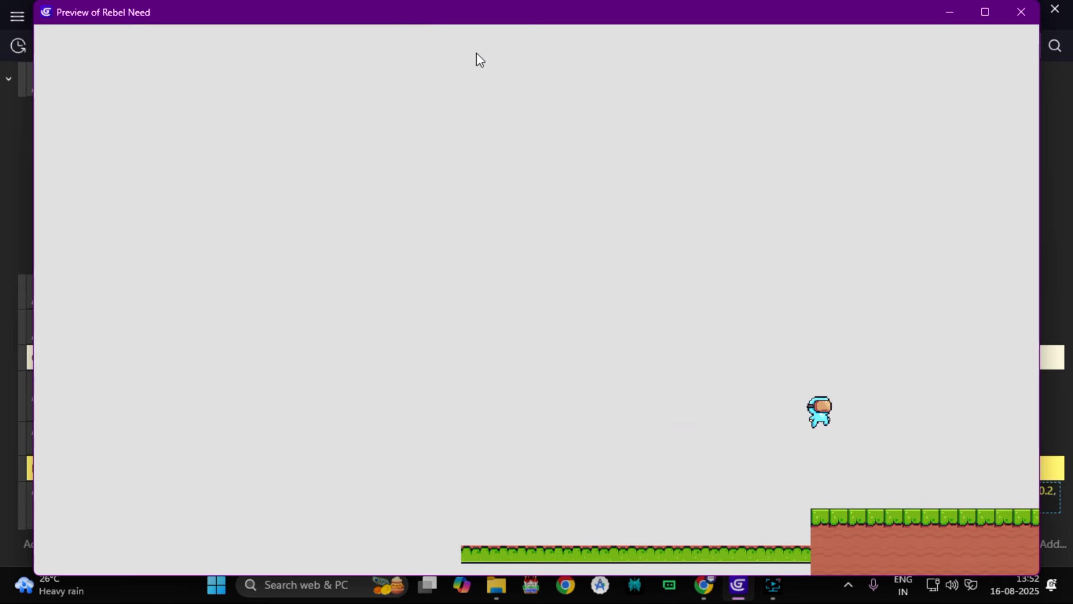
{"action": "key", "text": "Right"}
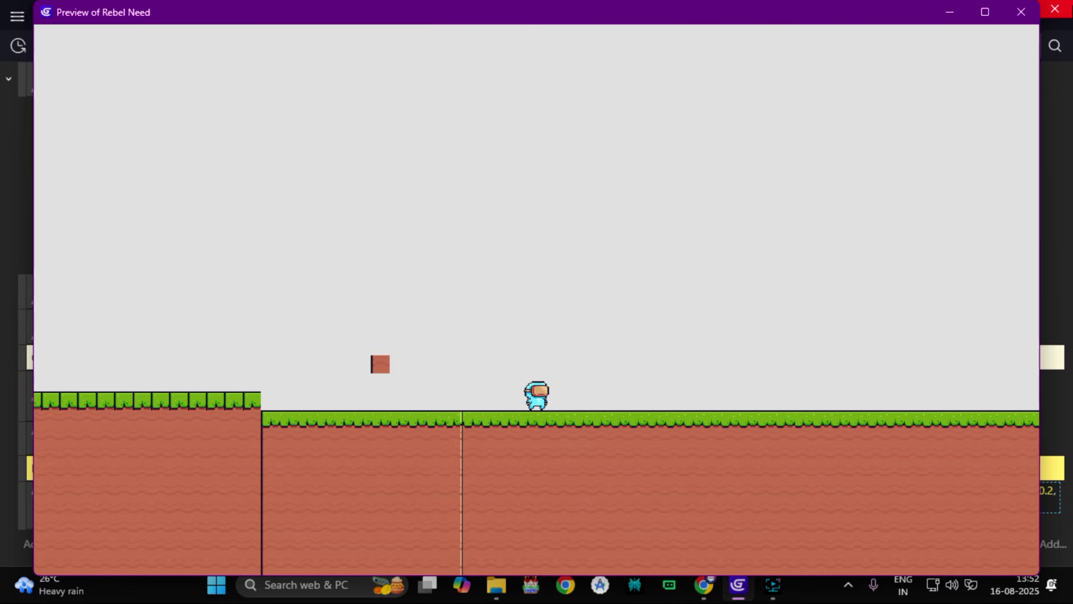
{"action": "left_click", "coordinate": [1003, 11]}
{"action": "left_click", "coordinate": [1054, 8]}
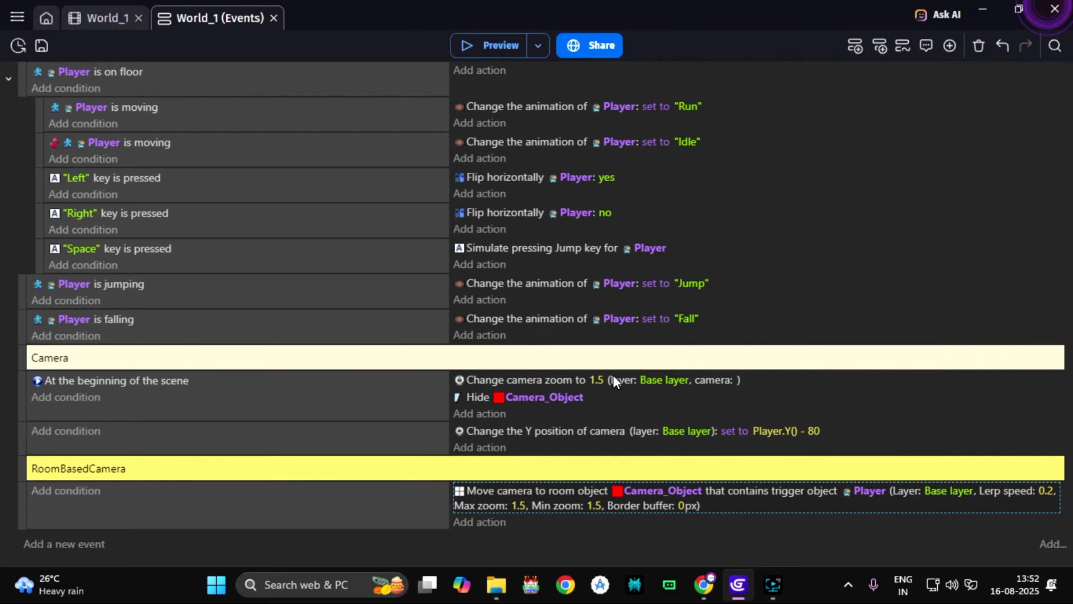
{"action": "left_click", "coordinate": [95, 18]}
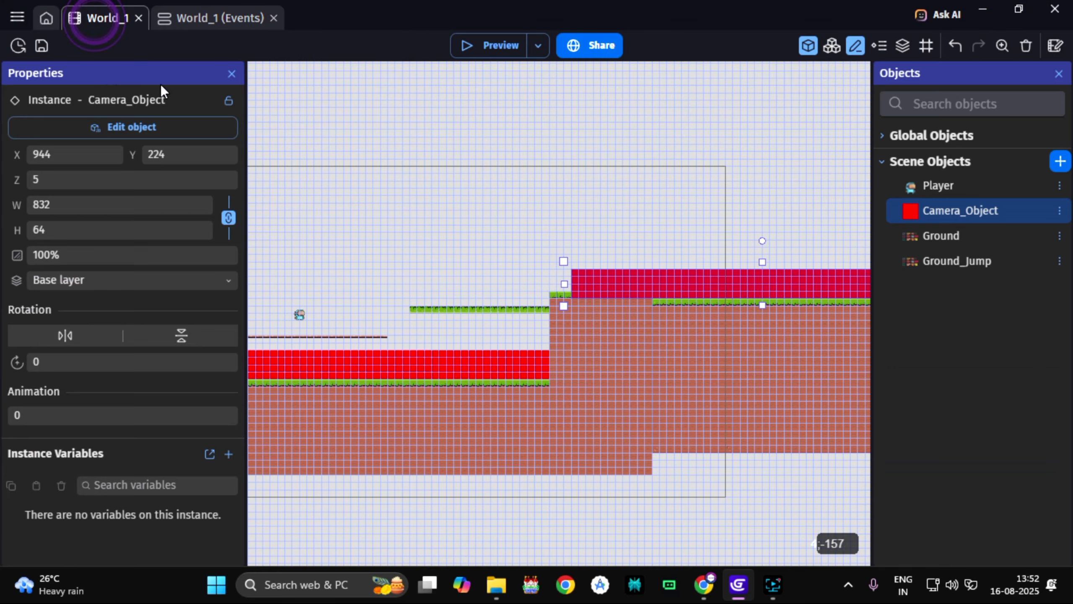
{"action": "left_click", "coordinate": [205, 18]}
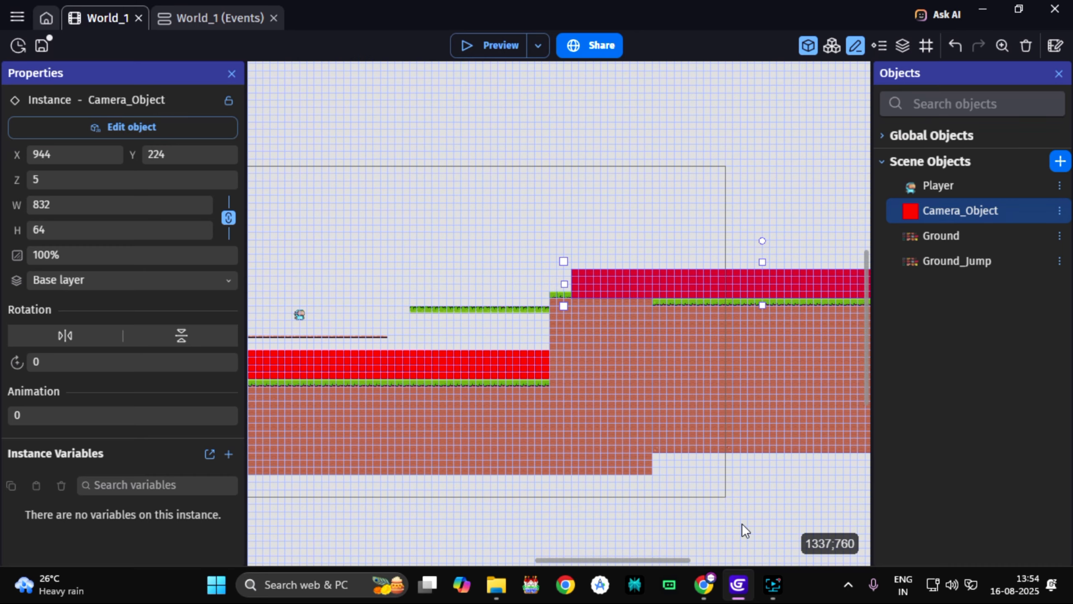
Switch to Chrome and open the Patreon page linked on the Root YouTube channel.
{"action": "mouse_move", "coordinate": [709, 600]}
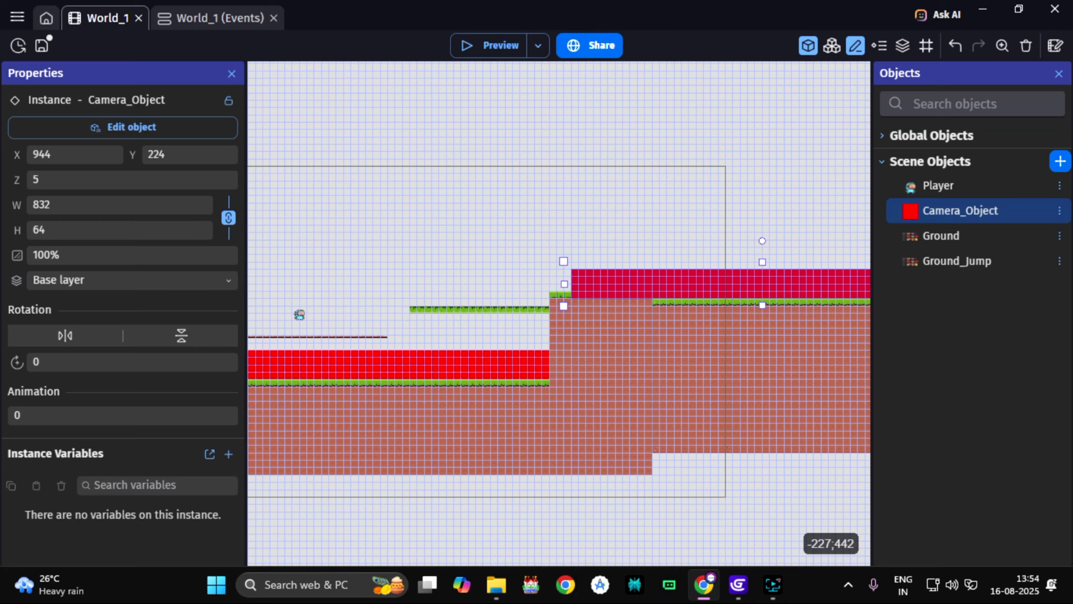
{"action": "left_click_drag", "start_coordinate": [0, 25], "coordinate": [496, 0]}
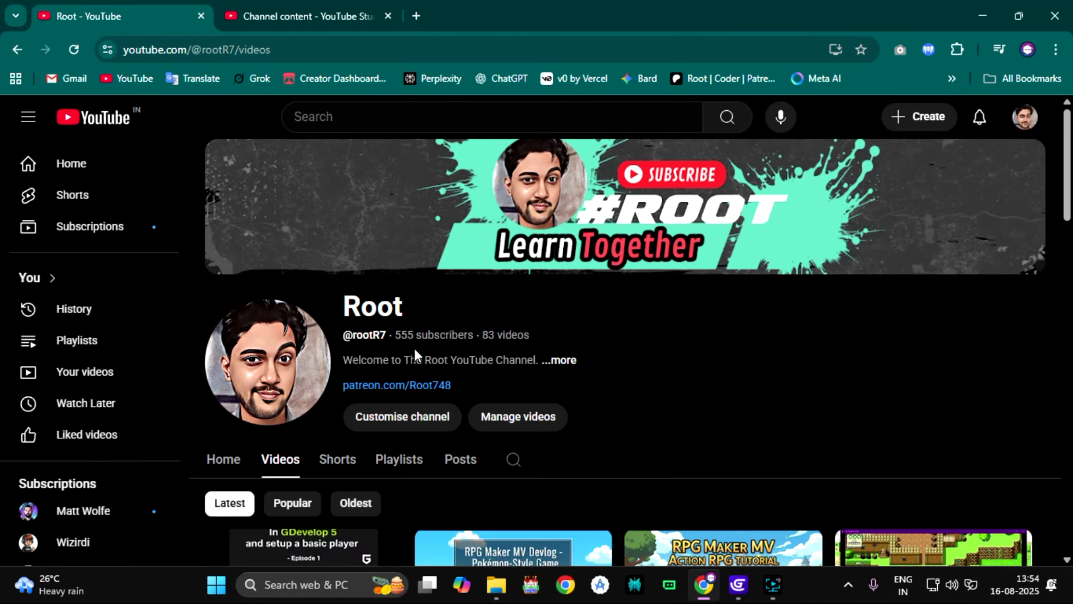
{"action": "left_click", "coordinate": [423, 392]}
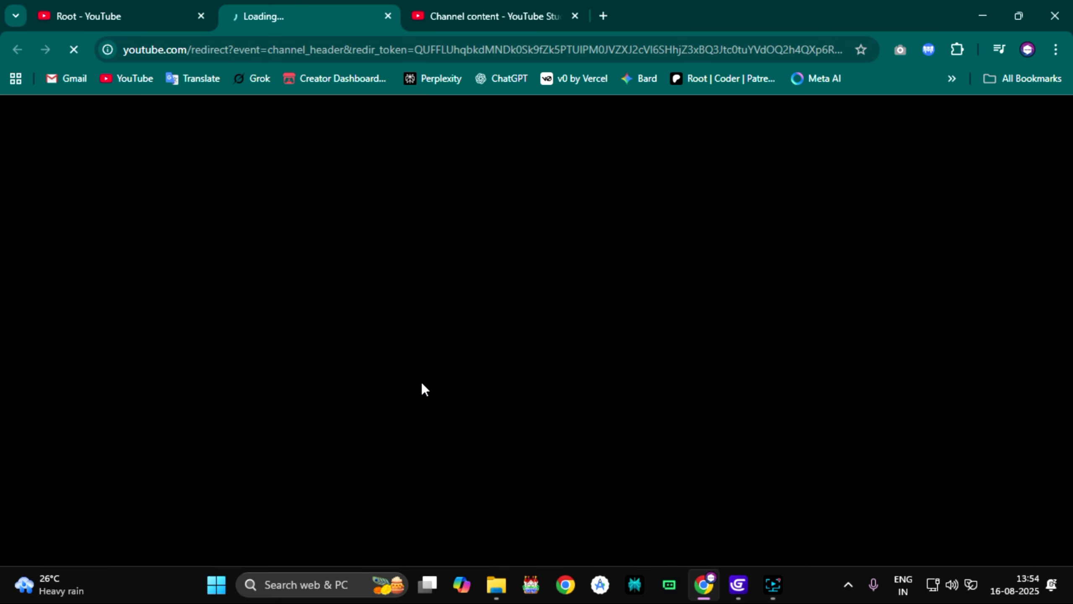
Look through the overview and recent posts on the Patreon page, including the RPG Maker MV plugin and sprite generator posts.
{"action": "scroll", "coordinate": [422, 386], "scroll_direction": "down", "scroll_amount": 10}
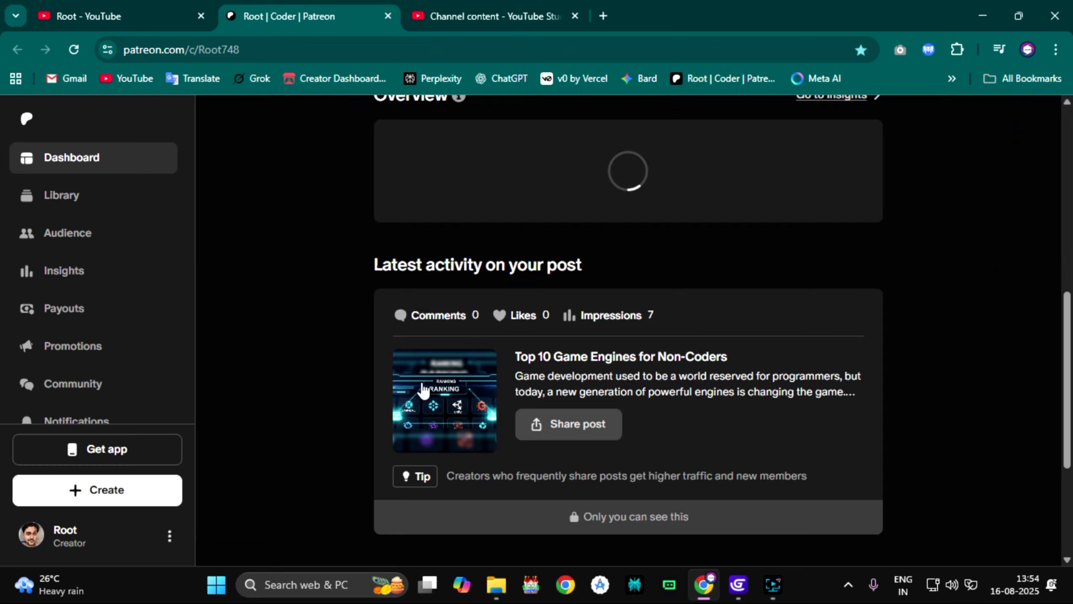
{"action": "scroll", "coordinate": [284, 367], "scroll_direction": "down", "scroll_amount": 5}
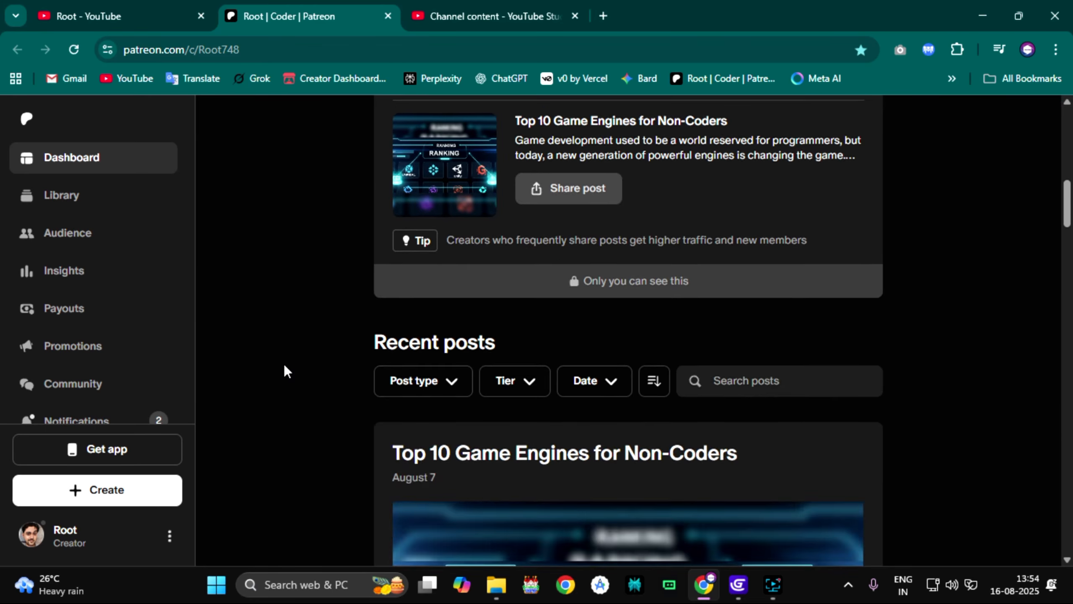
{"action": "scroll", "coordinate": [285, 368], "scroll_direction": "down", "scroll_amount": 6}
{"action": "scroll", "coordinate": [285, 368], "scroll_direction": "up", "scroll_amount": 20}
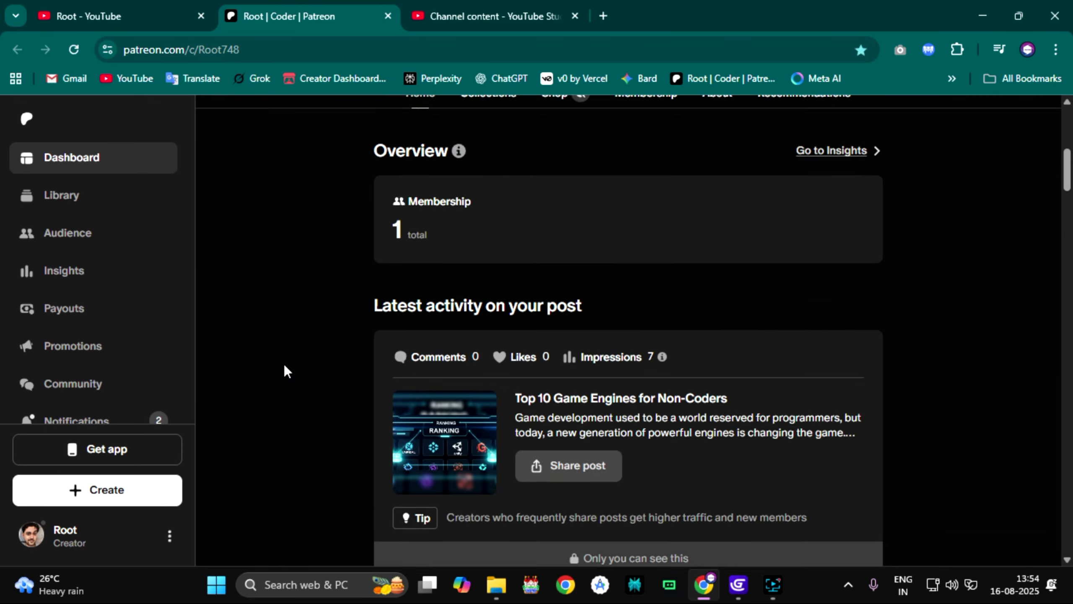
{"action": "scroll", "coordinate": [291, 367], "scroll_direction": "up", "scroll_amount": 2}
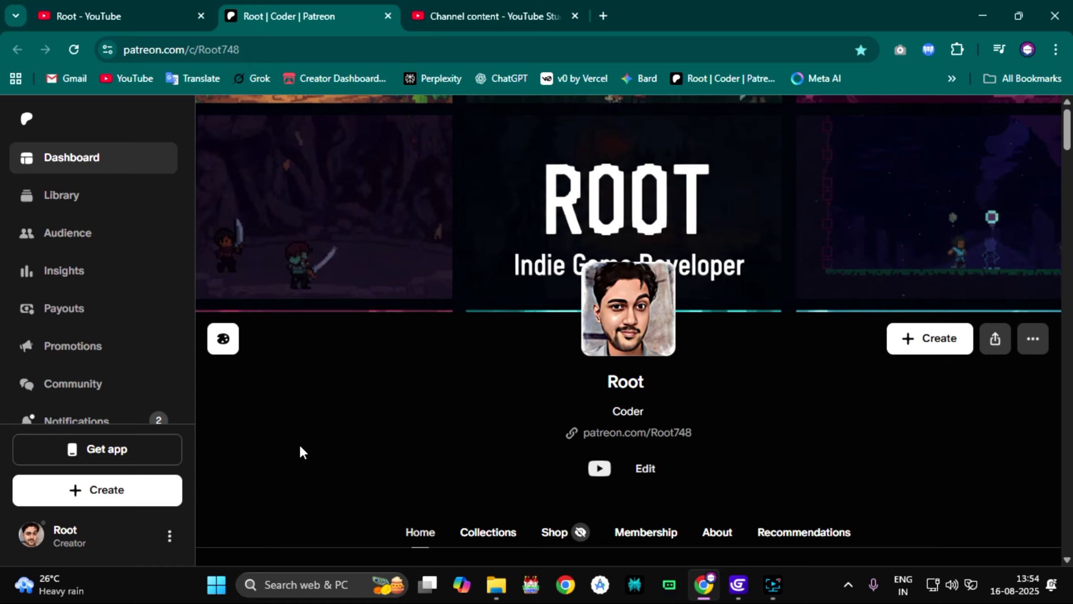
{"action": "scroll", "coordinate": [297, 463], "scroll_direction": "down", "scroll_amount": 20}
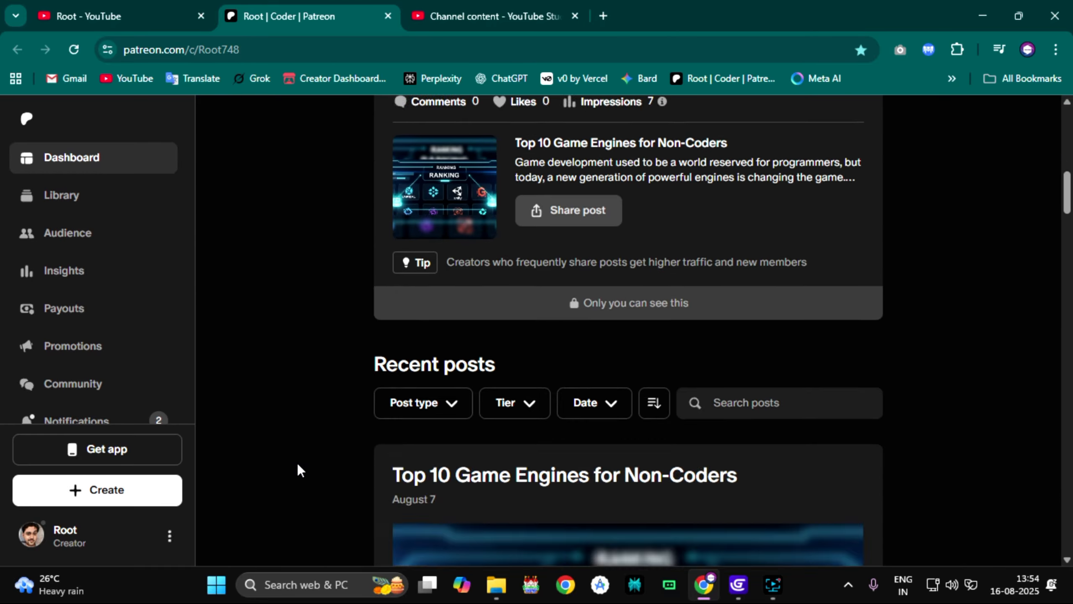
{"action": "scroll", "coordinate": [297, 463], "scroll_direction": "down", "scroll_amount": 10}
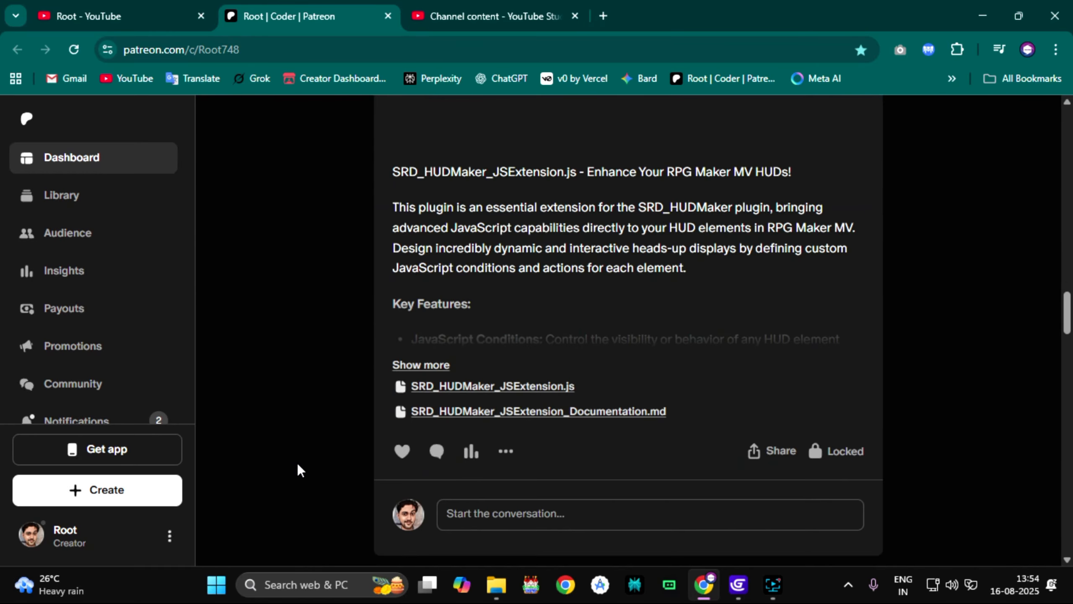
{"action": "scroll", "coordinate": [297, 463], "scroll_direction": "down", "scroll_amount": 8}
{"action": "scroll", "coordinate": [297, 462], "scroll_direction": "down", "scroll_amount": 8}
{"action": "scroll", "coordinate": [280, 471], "scroll_direction": "up", "scroll_amount": 12}
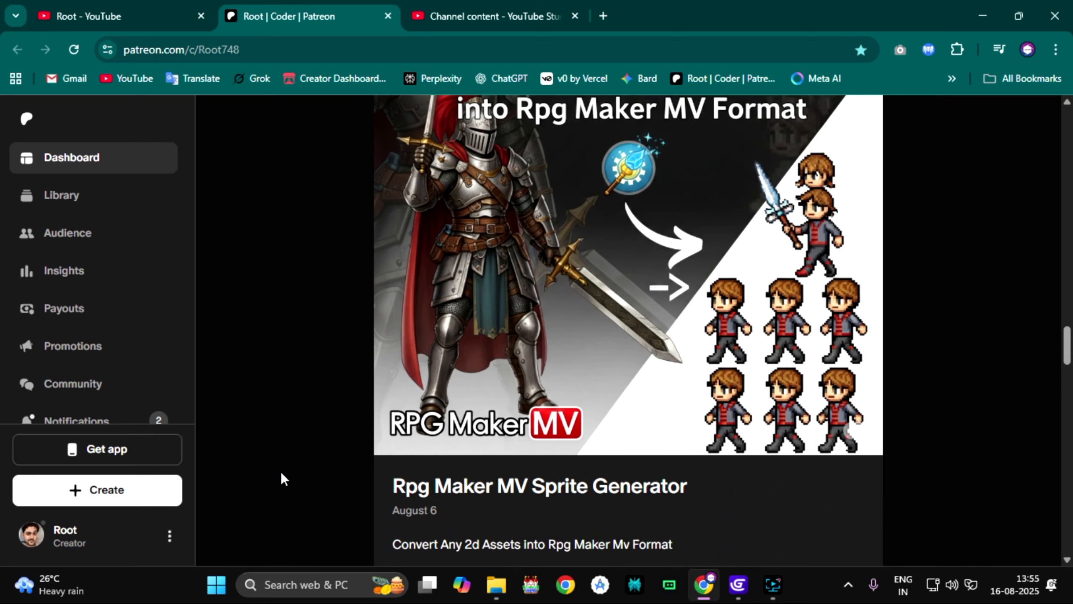